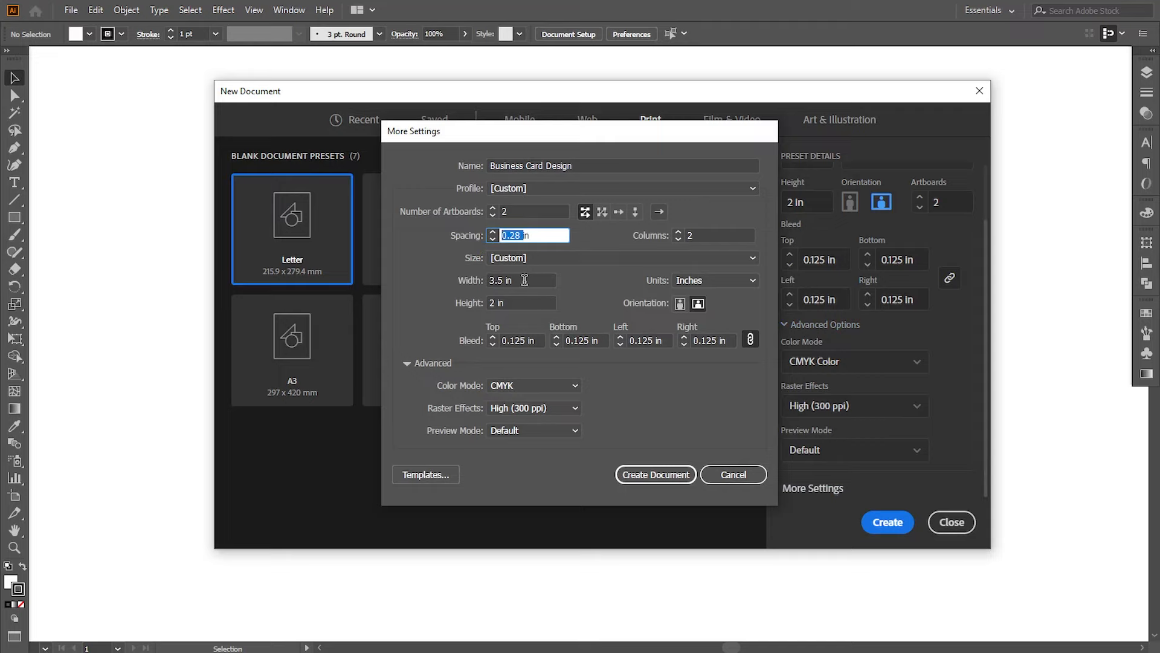
# - Arrange the two artboards in a column with 0.1 in spacing and create the Business Card Design document
pyautogui.click(635, 211)
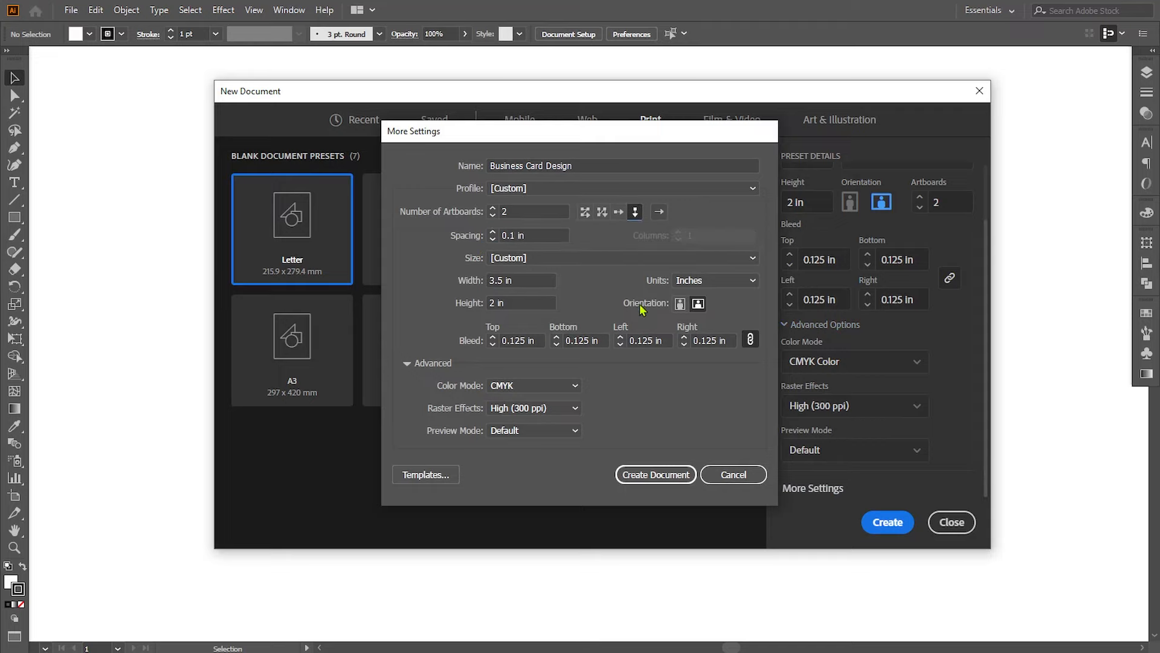
pyautogui.click(656, 475)
# - Paste the prepared logos, contact details, QR code and colour swatches, and place them beside the artboards on their left
pyautogui.hotkey('ctrl', 'v')
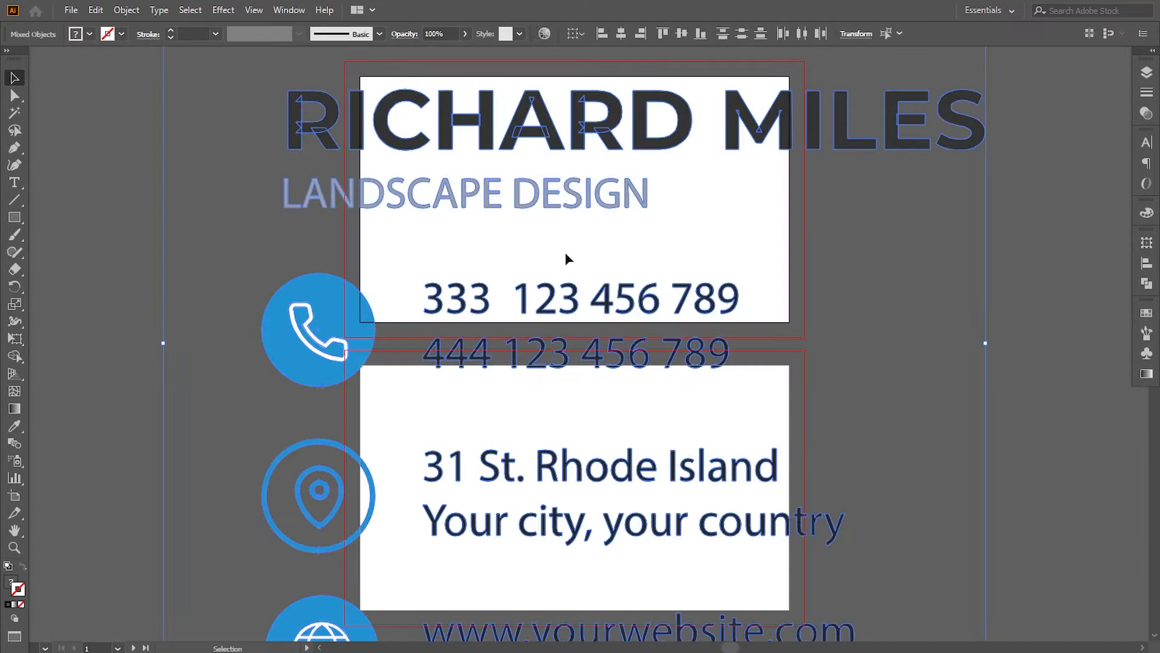
pyautogui.hotkey('ctrl', '-')
pyautogui.hotkey('ctrl', '-')
pyautogui.hotkey('ctrl', '-')
pyautogui.hotkey('ctrl', '-')
pyautogui.hotkey('ctrl', '-')
pyautogui.moveTo(650, 156); pyautogui.dragTo(512, 319)
pyautogui.click(745, 417)
# - Draw a closed curved shape with the Pen tool over the first artboard's lower-left corner, extending to the bleed edges
pyautogui.hotkey('ctrl', '+')
pyautogui.hotkey('ctrl', '+')
pyautogui.hotkey('ctrl', '+')
pyautogui.hotkey('ctrl', '+')
pyautogui.hotkey('ctrl', '+')
pyautogui.hotkey('ctrl', '+')
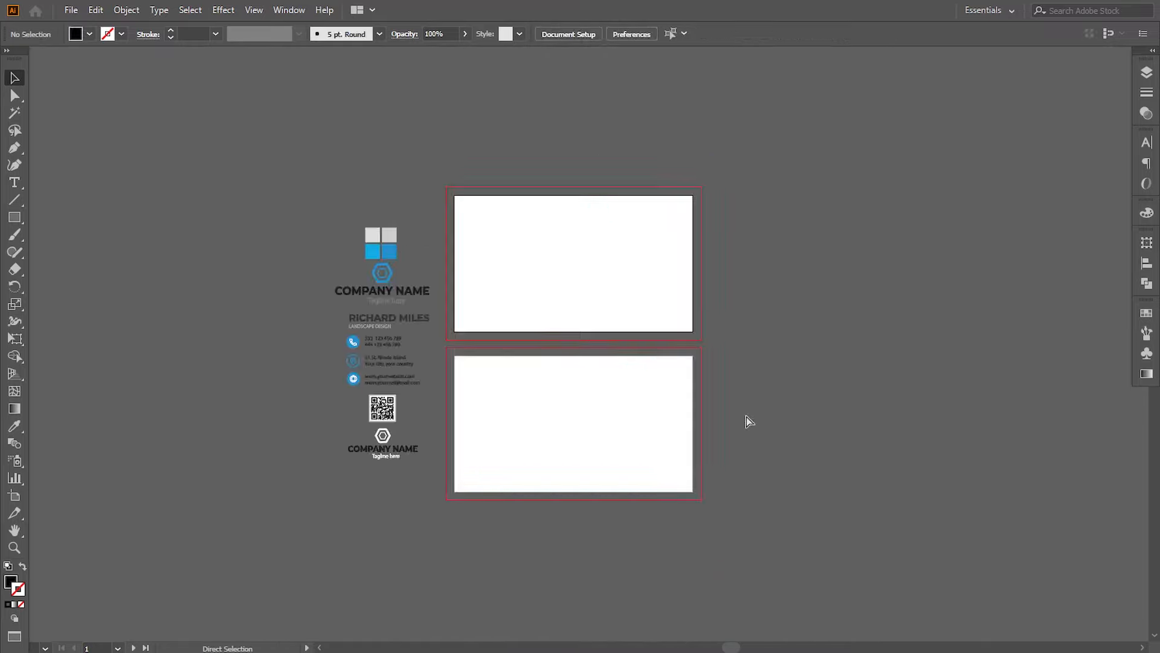
pyautogui.moveTo(529, 259); pyautogui.dragTo(524, 475)
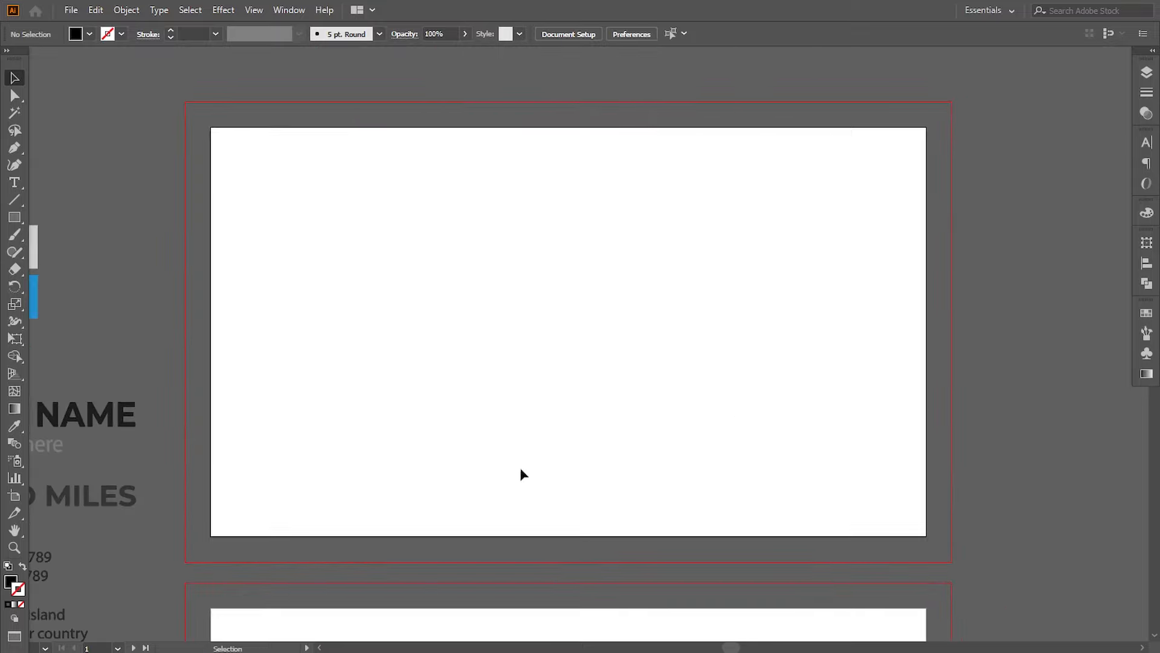
pyautogui.click(14, 148)
pyautogui.moveTo(254, 410); pyautogui.dragTo(264, 369)
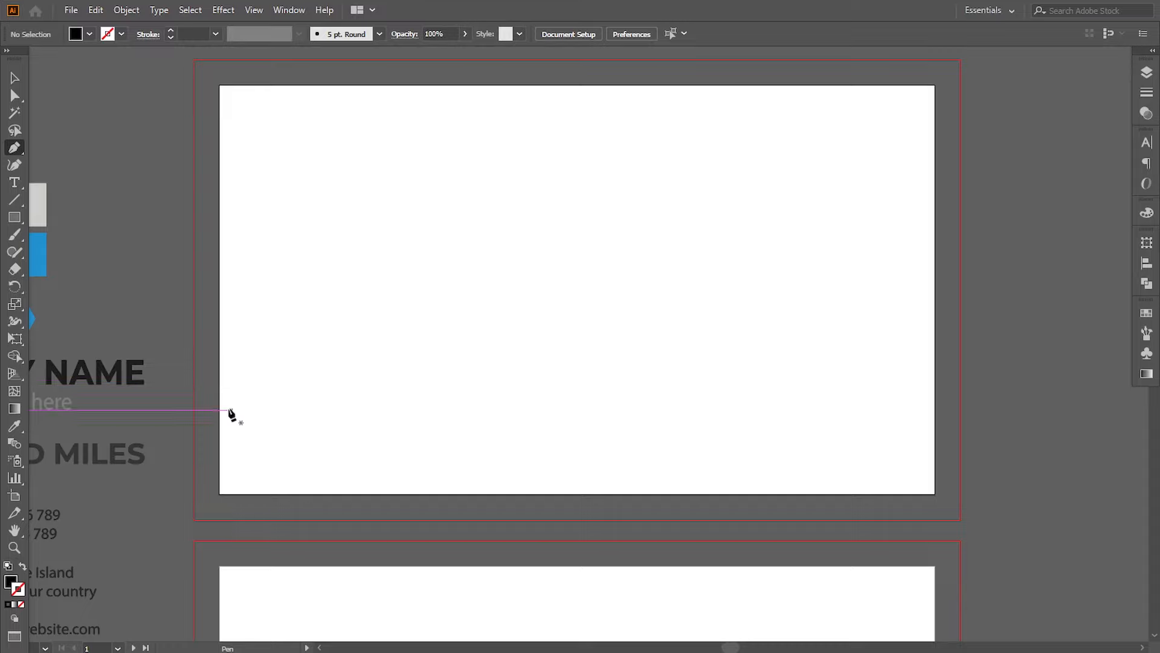
pyautogui.click(193, 315)
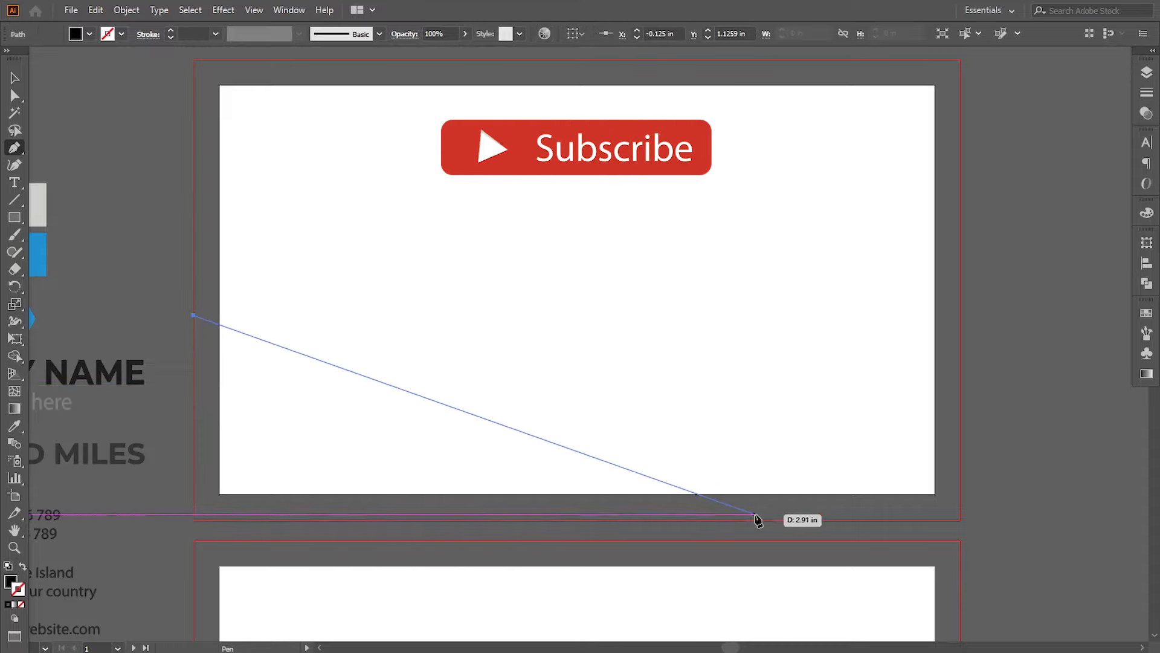
pyautogui.moveTo(757, 518); pyautogui.dragTo(827, 612)
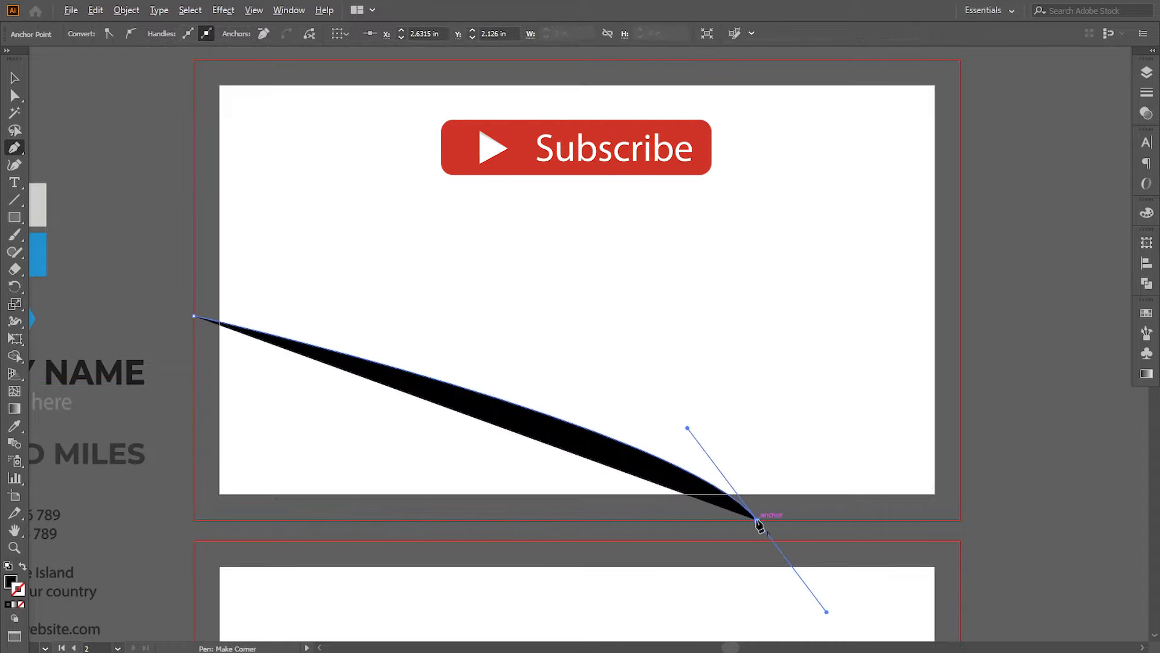
pyautogui.click(759, 521)
pyautogui.click(194, 520)
pyautogui.click(194, 317)
# - Reshape the black shape's upper edge into a rounded arc and lower its upper-left anchor to about Y 1.367 in
pyautogui.press('a')
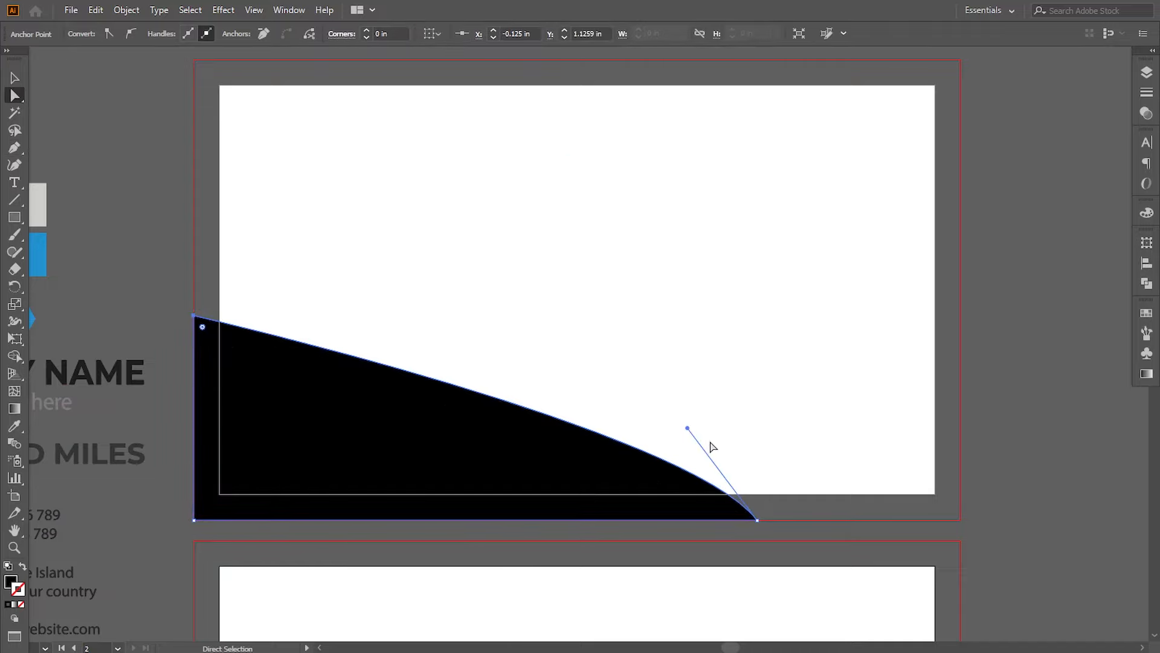
pyautogui.moveTo(688, 430); pyautogui.dragTo(525, 191)
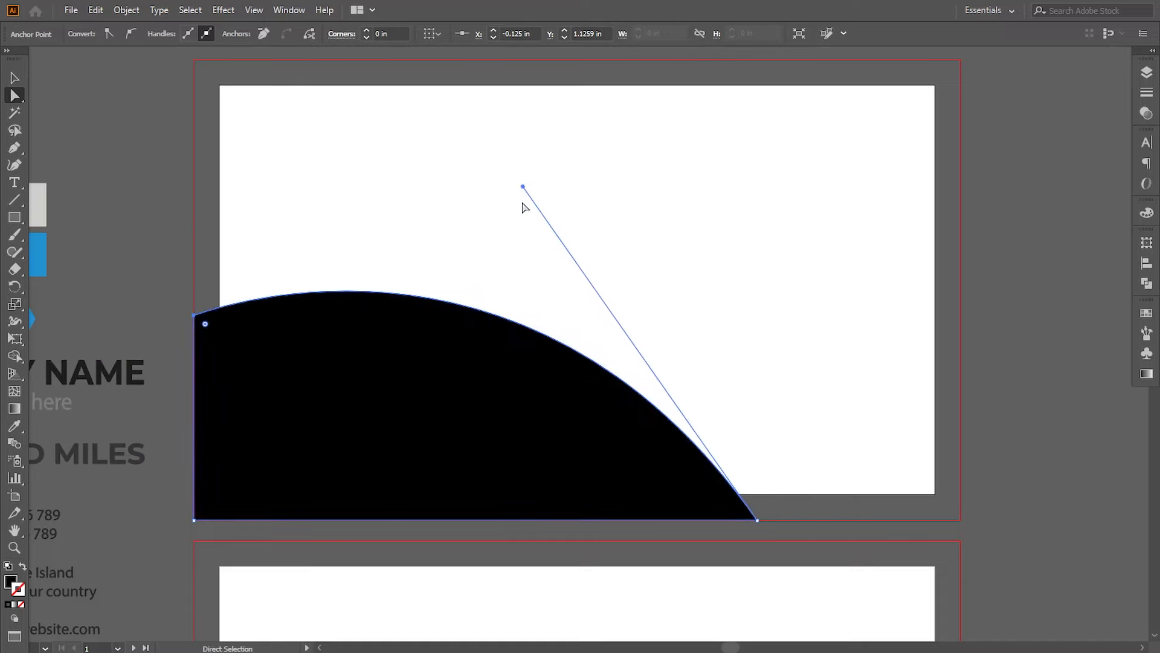
pyautogui.moveTo(524, 186); pyautogui.dragTo(499, 211)
pyautogui.moveTo(194, 316); pyautogui.dragTo(194, 365)
pyautogui.moveTo(499, 211); pyautogui.dragTo(507, 222)
# - Fill the curved shape with the light blue sampled from the colour swatches and deselect it
pyautogui.moveTo(701, 350); pyautogui.dragTo(769, 336)
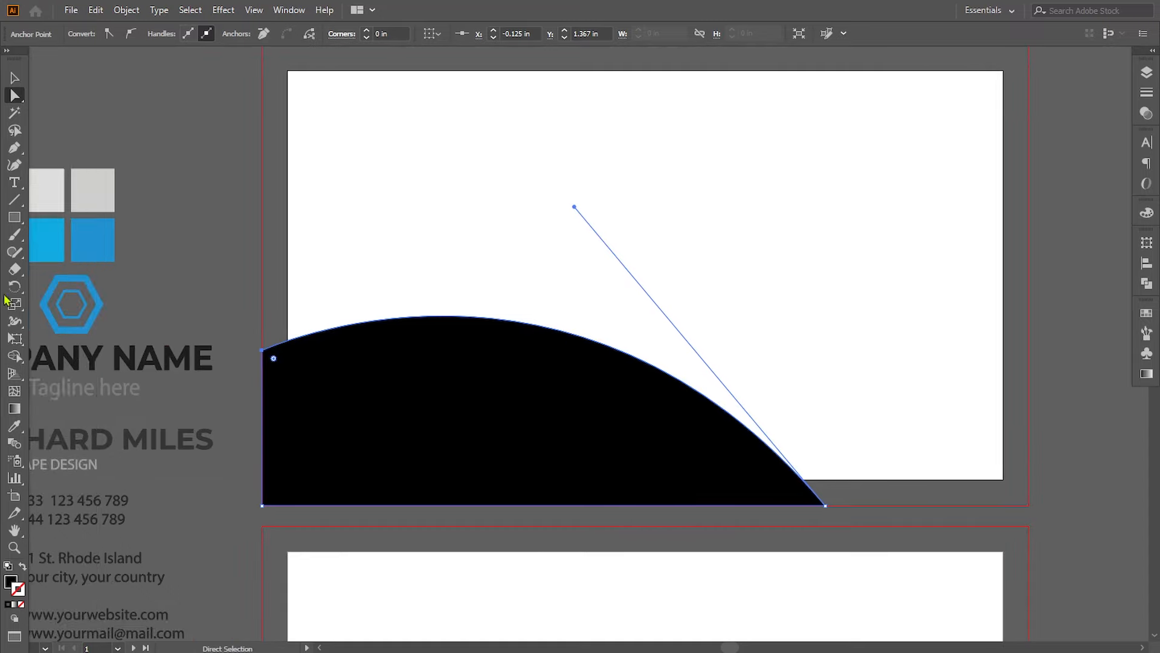
pyautogui.click(15, 426)
pyautogui.click(60, 234)
pyautogui.press('v')
pyautogui.click(139, 117)
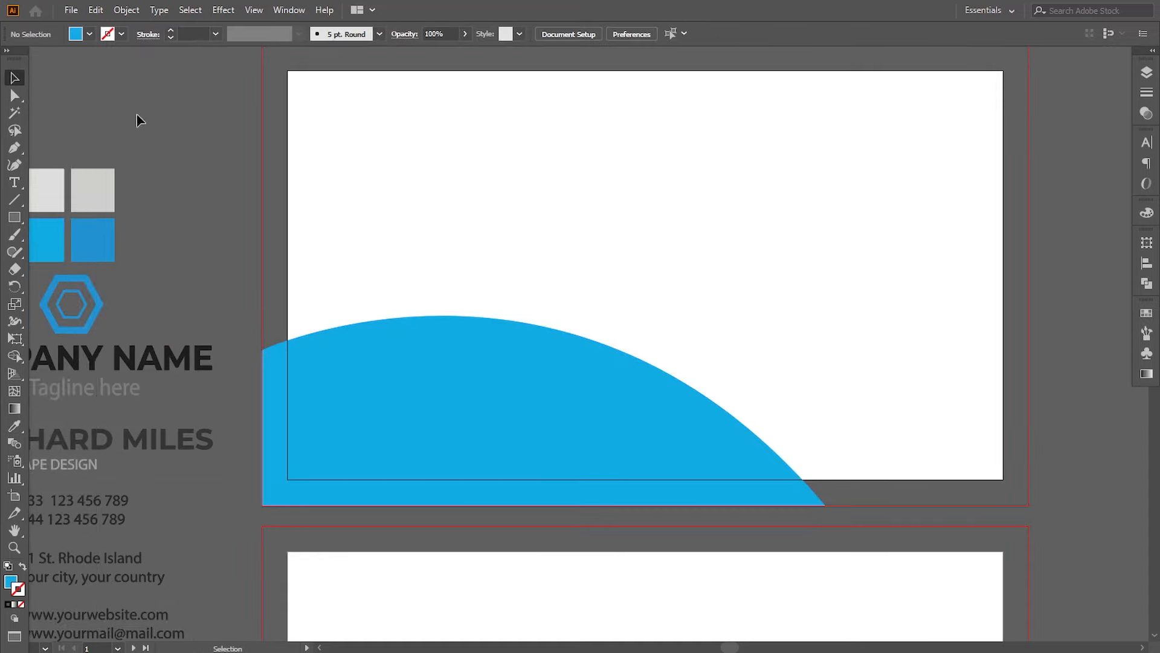
# - Draw a lower curved shape with the Pen tool inside the light blue one, starting at about Y 1.59 in on the left bleed
pyautogui.click(14, 148)
pyautogui.moveTo(367, 490); pyautogui.dragTo(340, 464)
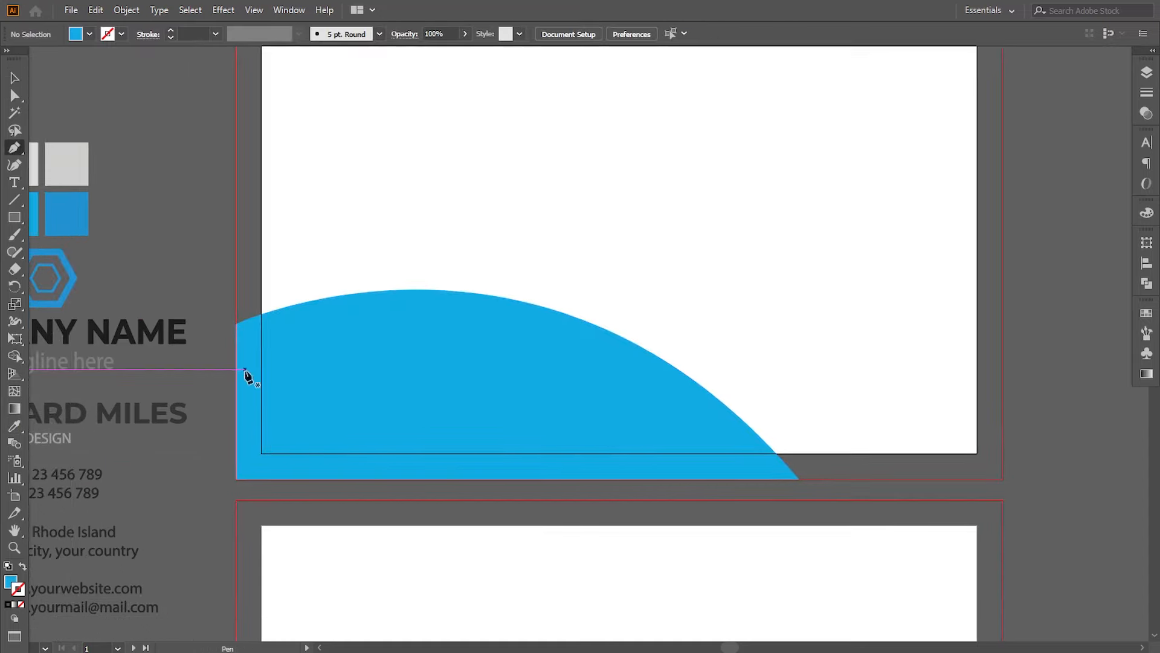
pyautogui.click(235, 369)
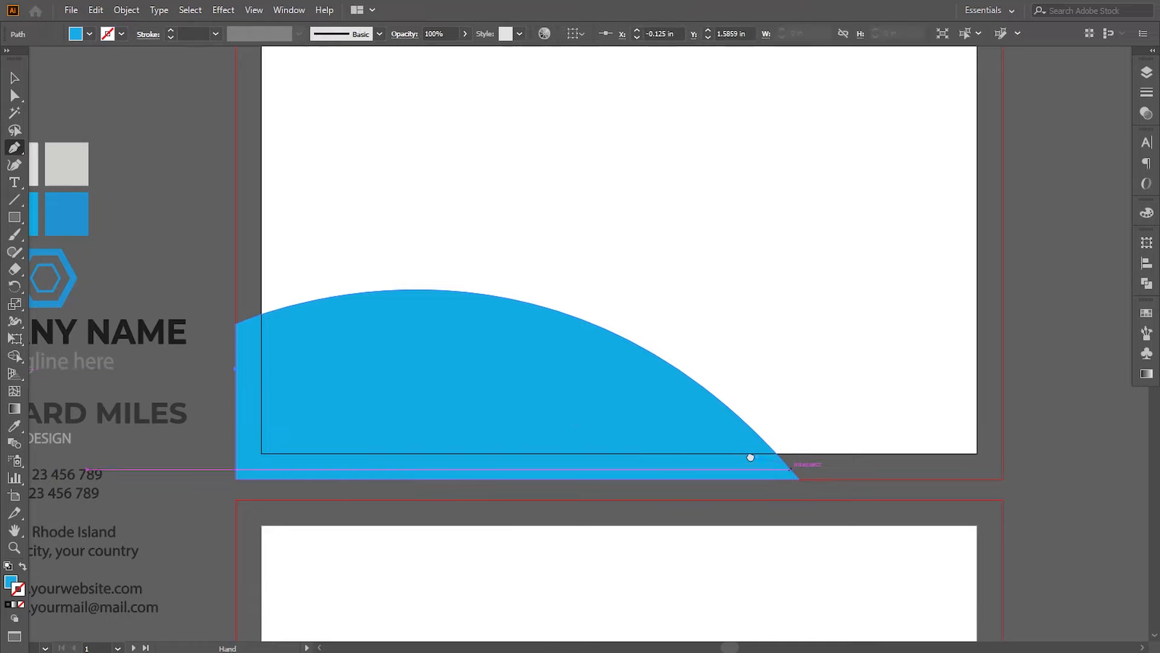
pyautogui.moveTo(751, 457); pyautogui.dragTo(755, 412)
pyautogui.click(799, 480)
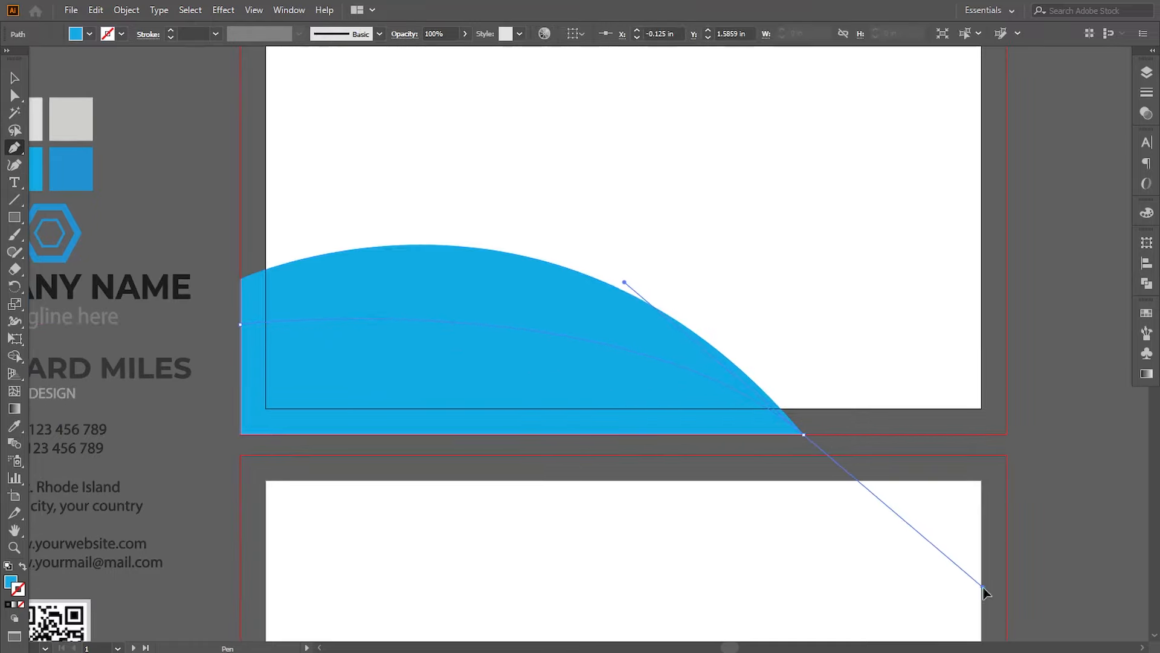
pyautogui.click(804, 434)
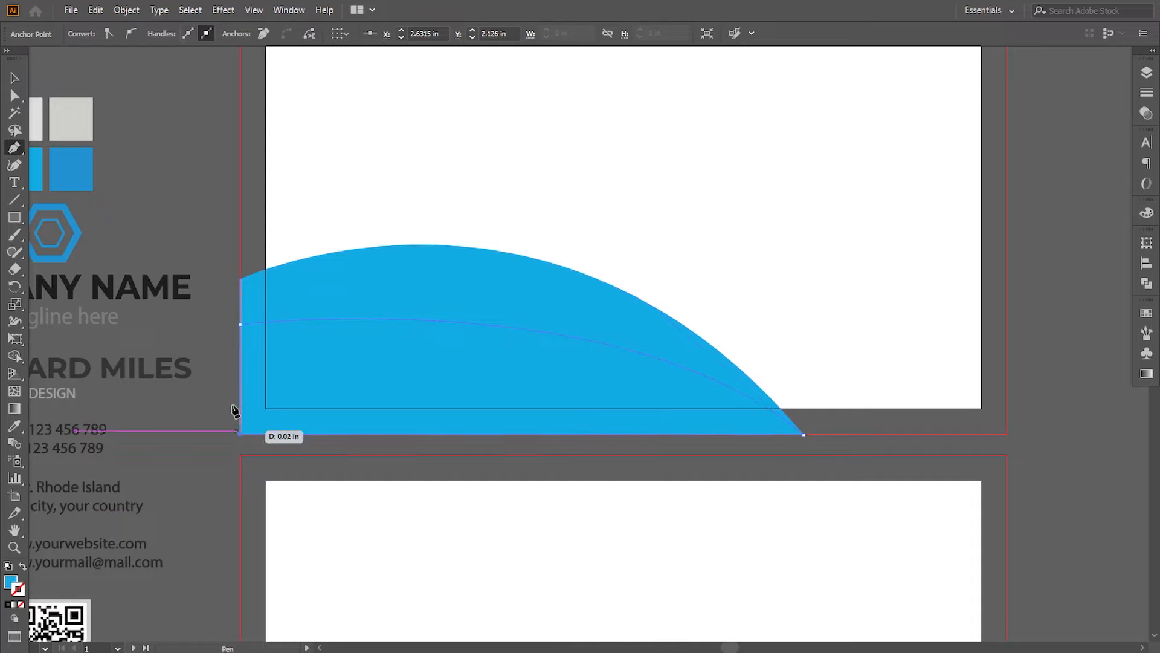
# - Fill the lower curved shape with the darker blue sampled from the colour swatches
pyautogui.moveTo(146, 321); pyautogui.dragTo(220, 366)
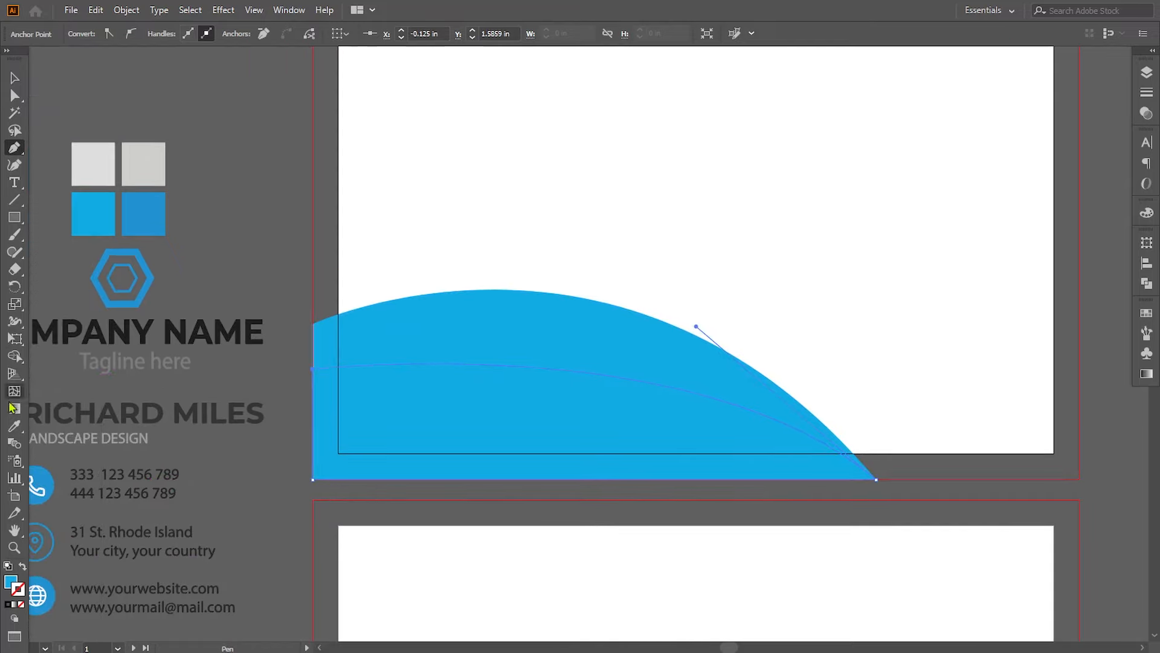
pyautogui.click(15, 426)
pyautogui.click(159, 220)
# - Raise the darker blue shape's upper curve so that it follows the arc of the light blue shape
pyautogui.click(15, 95)
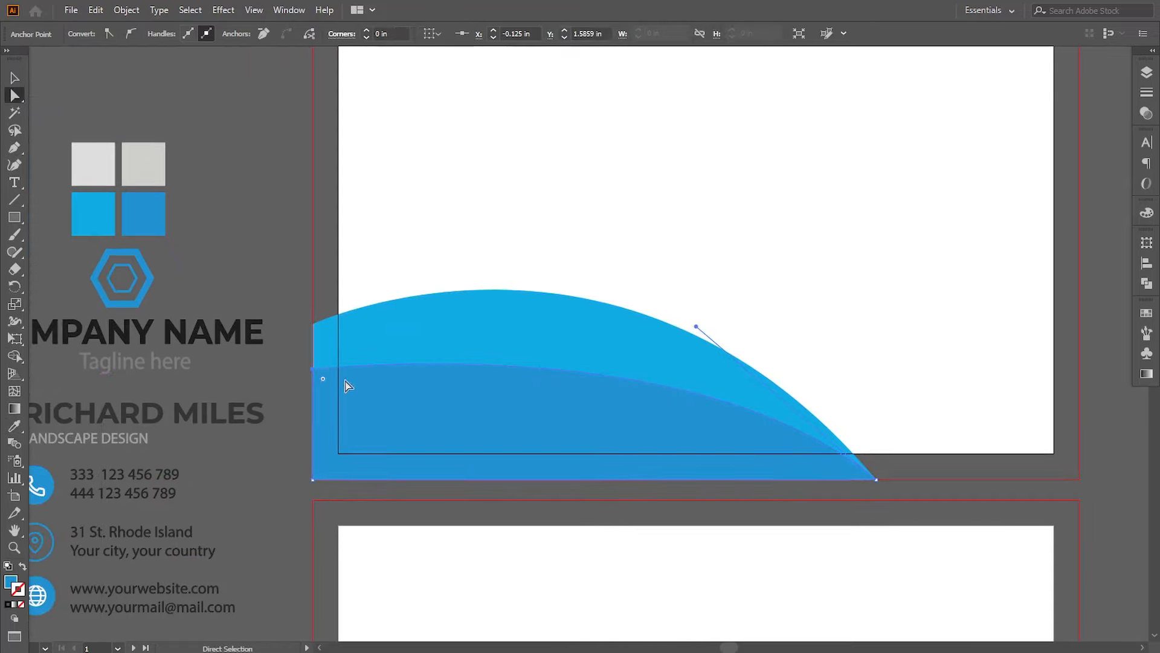
pyautogui.click(310, 368)
pyautogui.moveTo(539, 243); pyautogui.dragTo(538, 244)
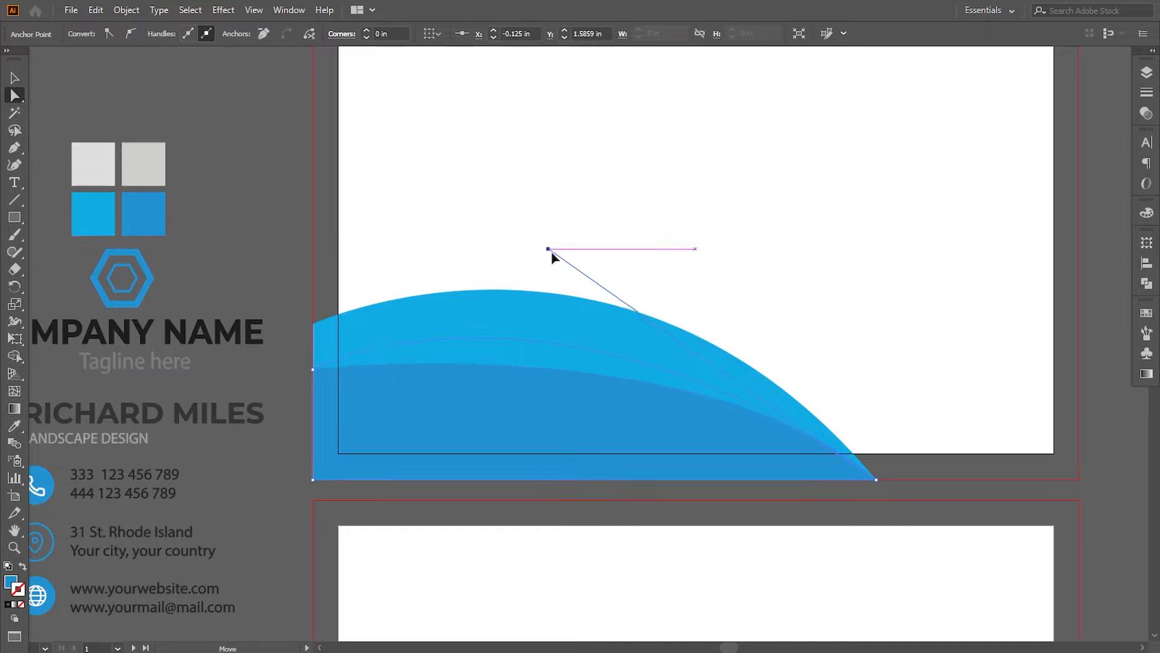
pyautogui.moveTo(647, 260); pyautogui.dragTo(585, 248)
pyautogui.click(812, 336)
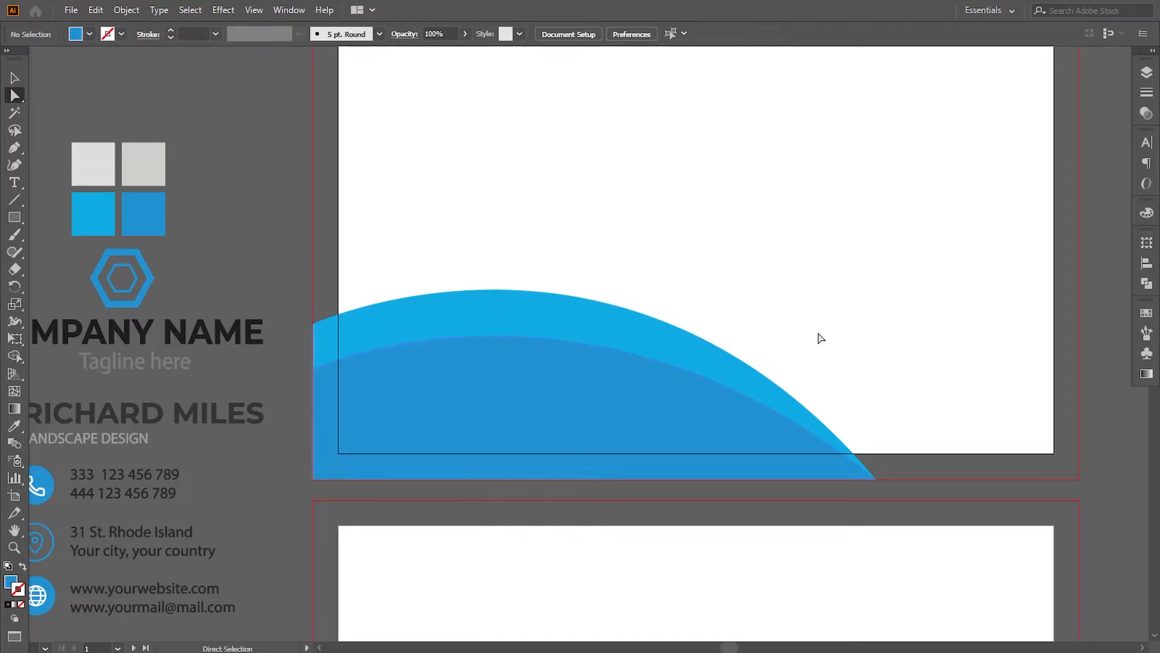
# - Draw a closed wave shape with the Pen tool in the first artboard's lower-right corner, leaving a thin gap beside the light blue arc
pyautogui.moveTo(819, 336); pyautogui.dragTo(698, 342)
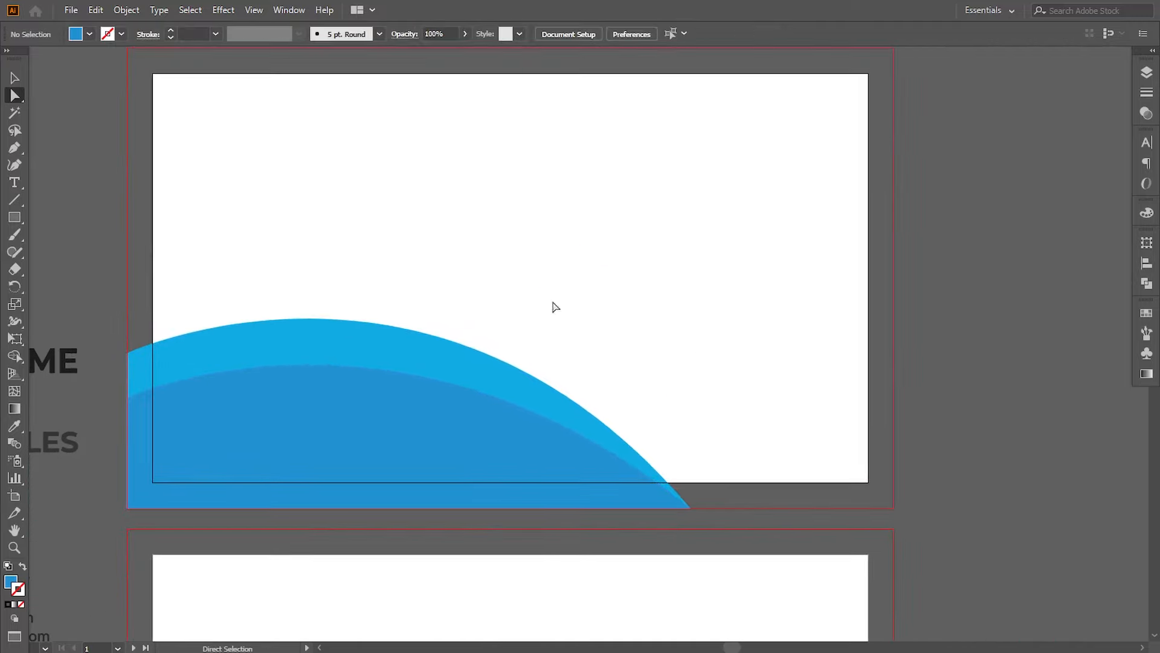
pyautogui.scroll(-1, 605, 385)
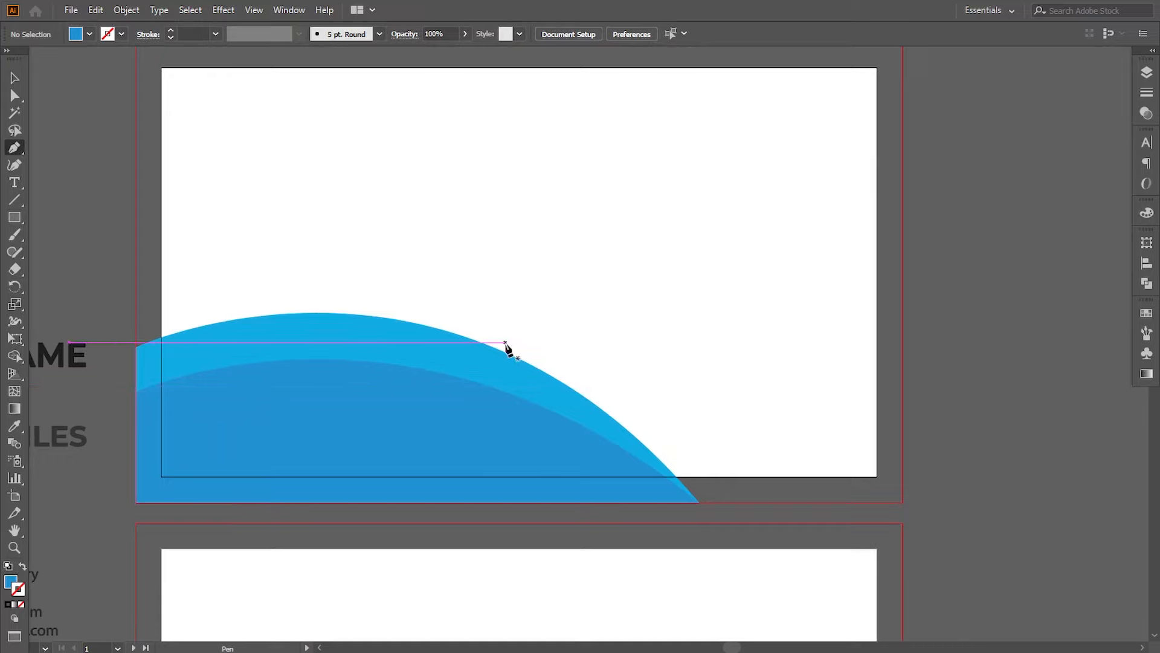
pyautogui.click(500, 342)
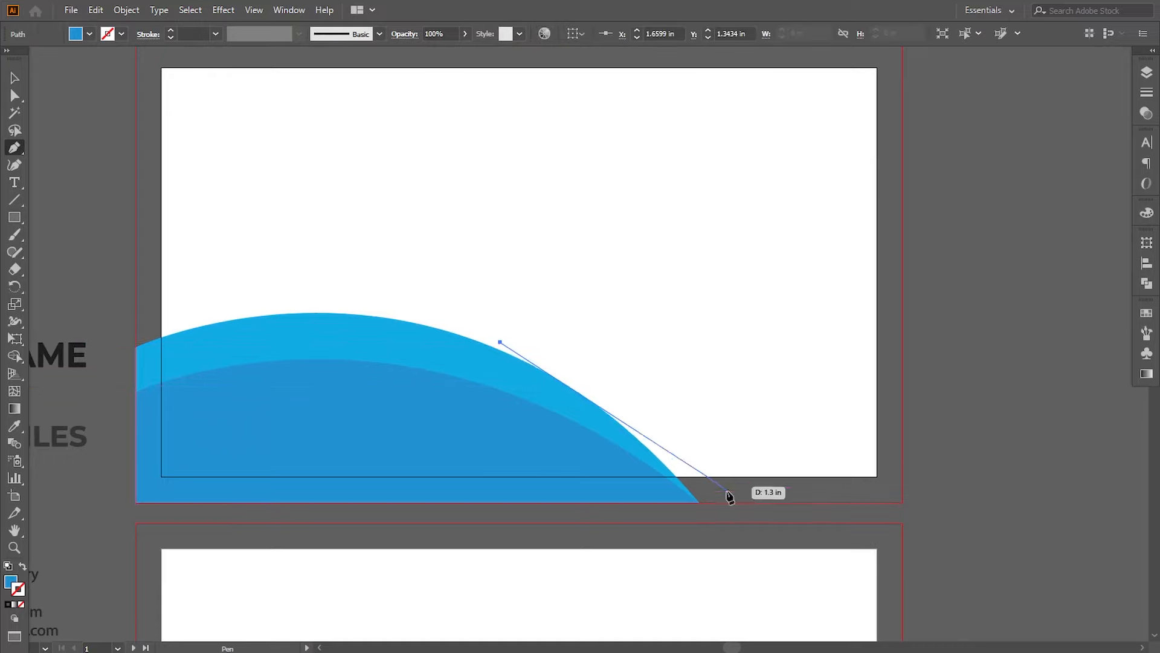
pyautogui.moveTo(718, 503); pyautogui.dragTo(806, 612)
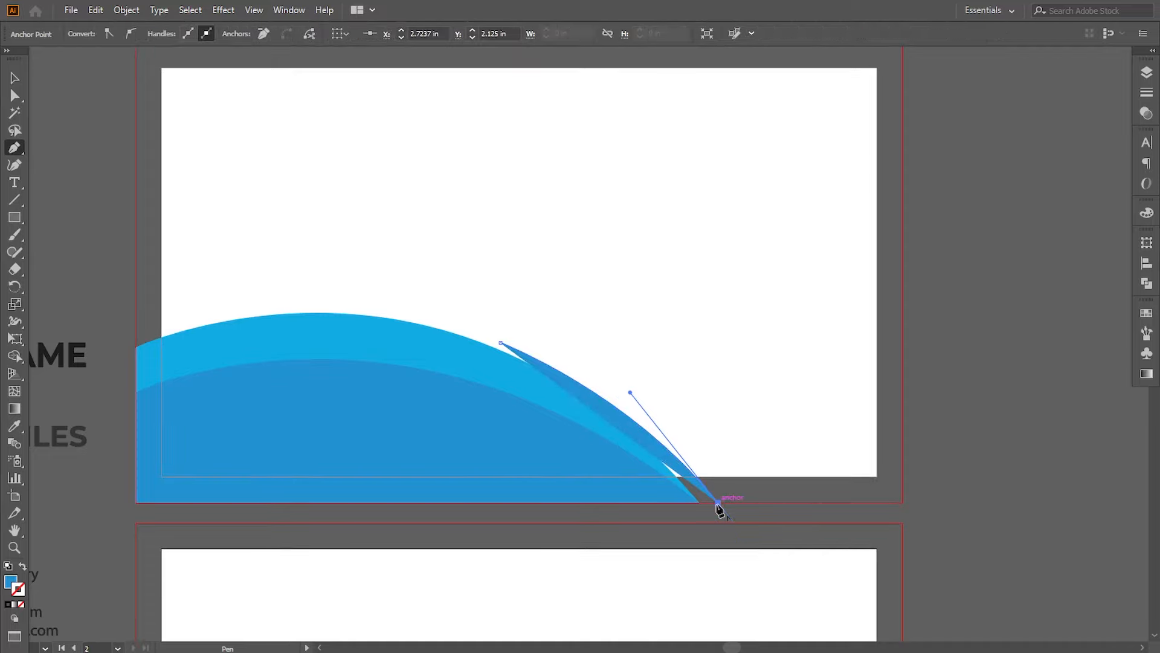
pyautogui.click(902, 502)
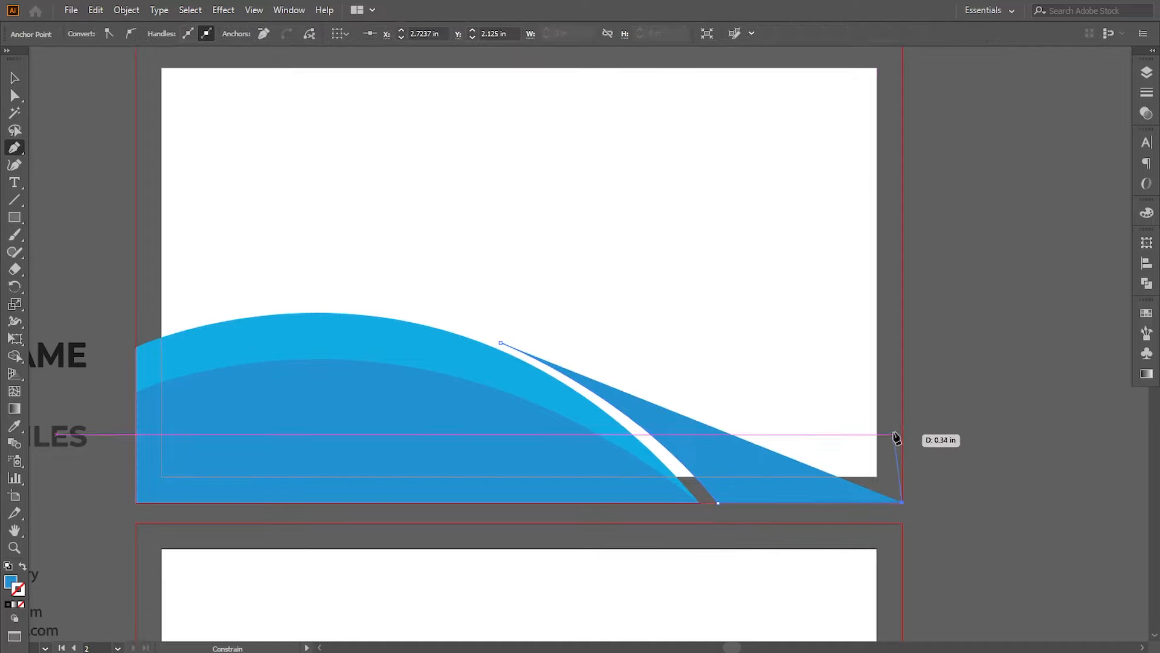
pyautogui.click(903, 385)
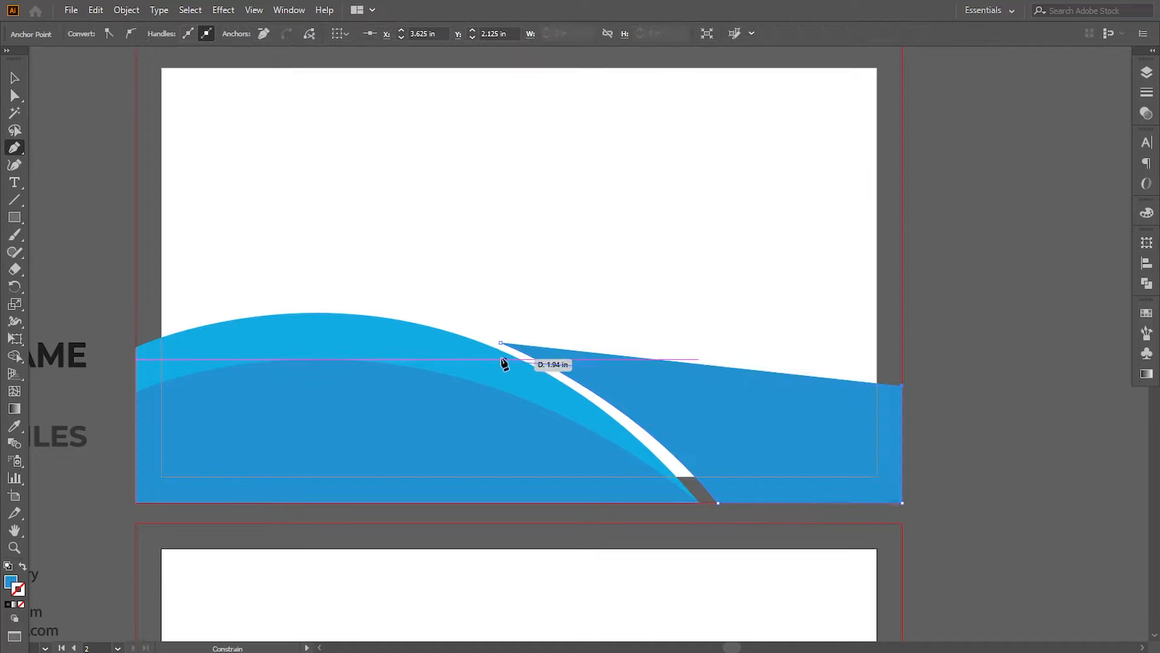
pyautogui.click(501, 343)
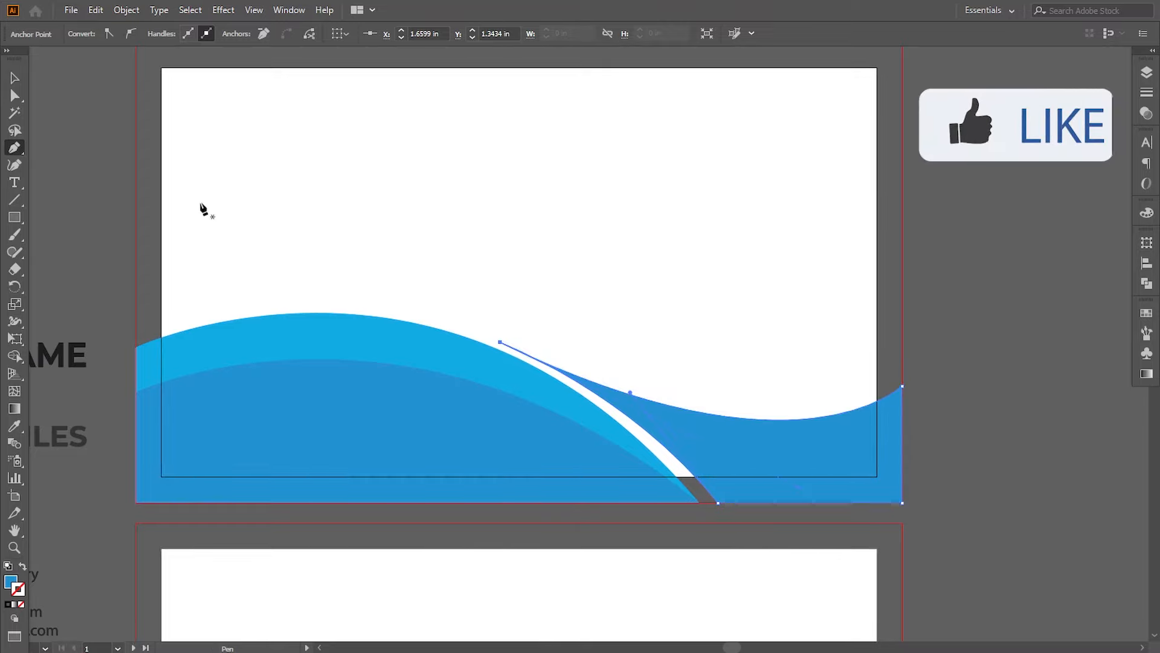
# - Refine the right wave's edge along the gap by adjusting its curve handle and shifting the pointed tip slightly right
pyautogui.press('a')
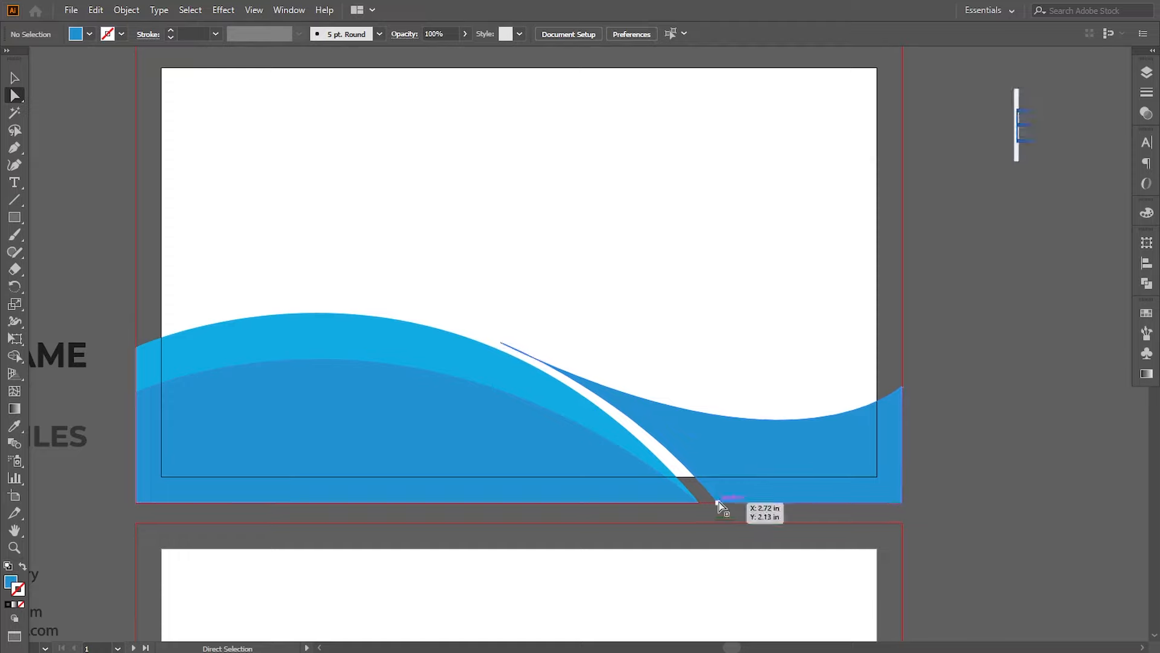
pyautogui.click(718, 503)
pyautogui.moveTo(629, 389); pyautogui.dragTo(668, 420)
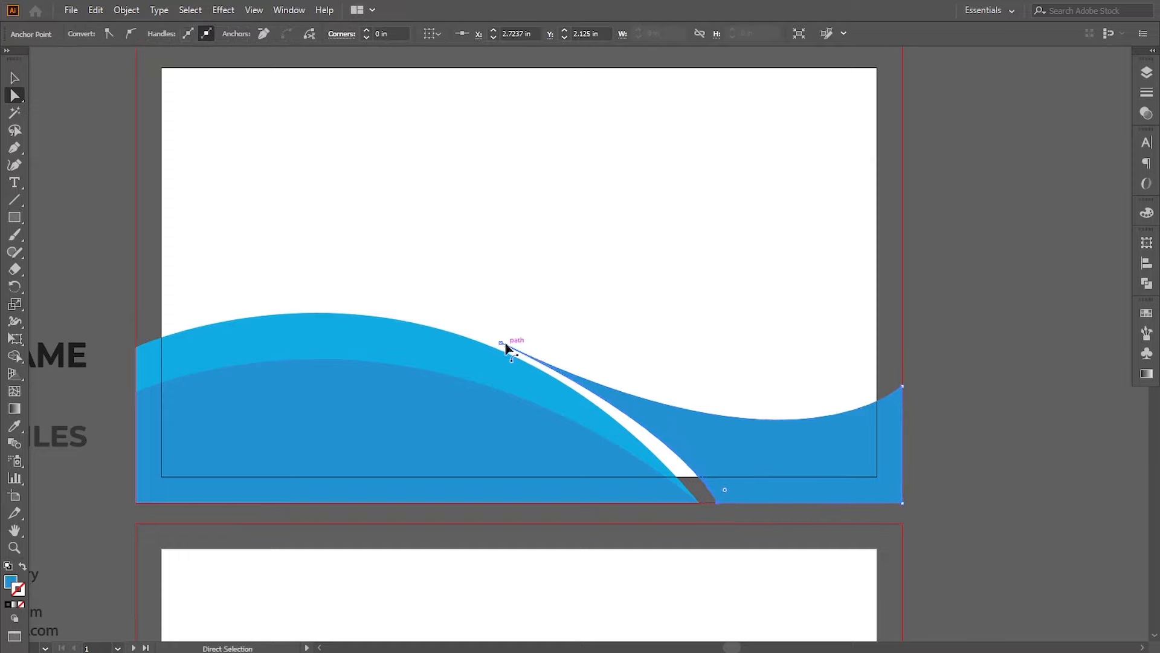
pyautogui.moveTo(501, 343); pyautogui.dragTo(508, 343)
pyautogui.click(754, 513)
pyautogui.moveTo(721, 502); pyautogui.dragTo(719, 503)
pyautogui.moveTo(657, 417); pyautogui.dragTo(625, 399)
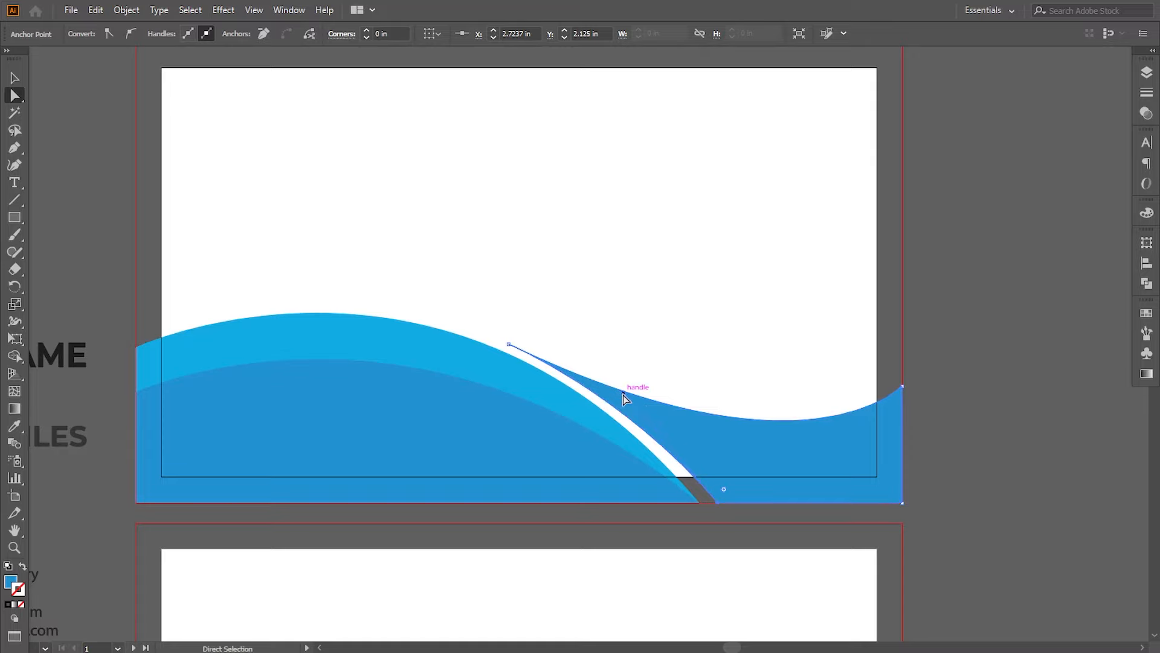
pyautogui.click(643, 356)
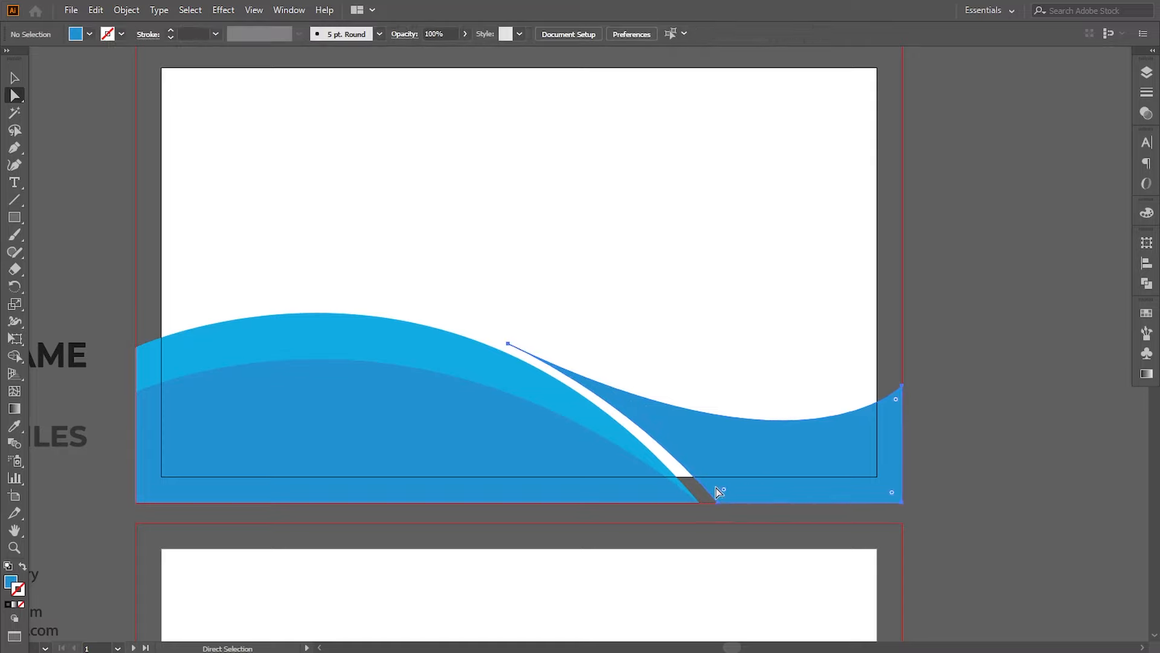
# - Nudge the right wave's lower-left anchor slightly left along the bleed and raise the wave's upper curve slightly
pyautogui.moveTo(716, 488); pyautogui.dragTo(717, 506)
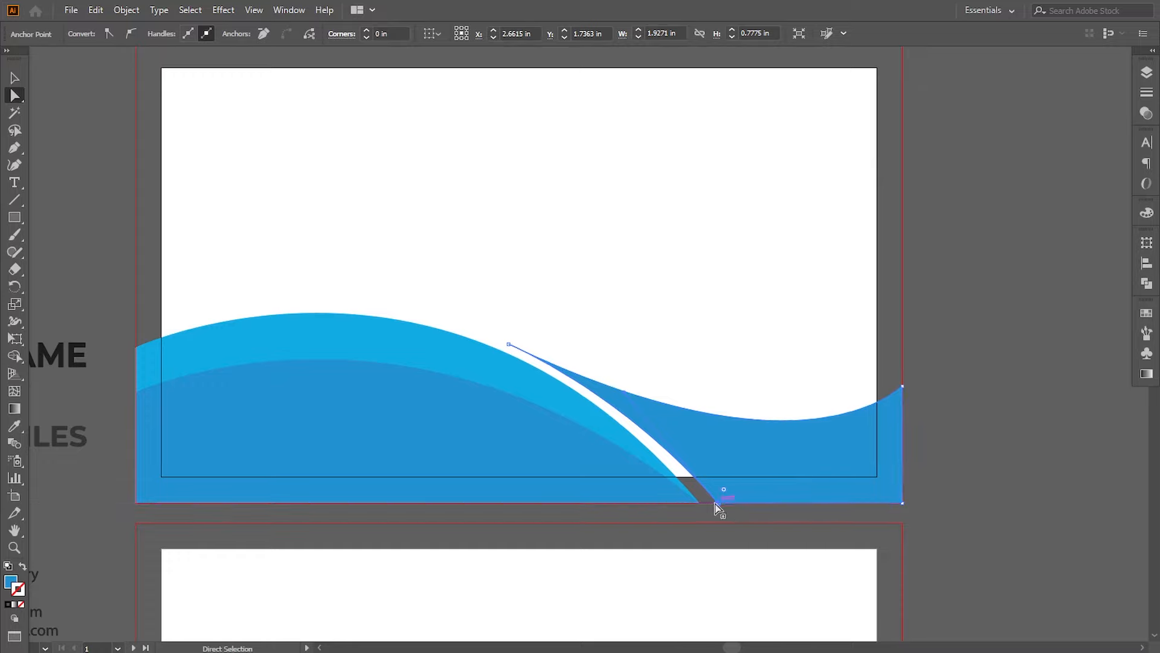
pyautogui.click(716, 506)
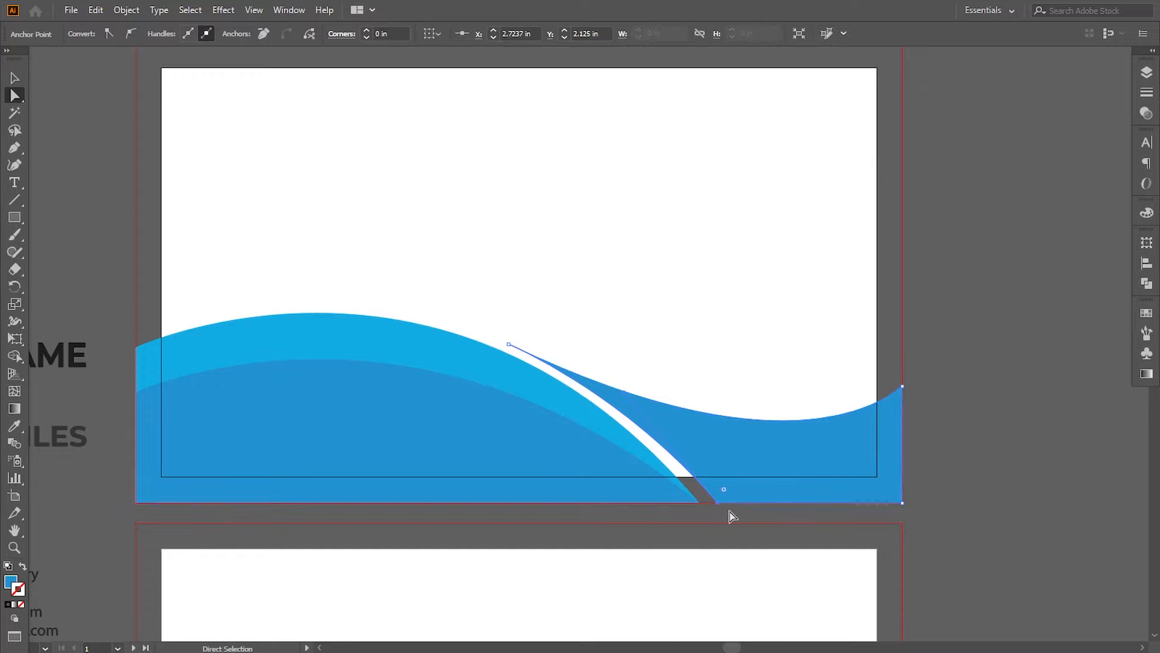
pyautogui.click(745, 320)
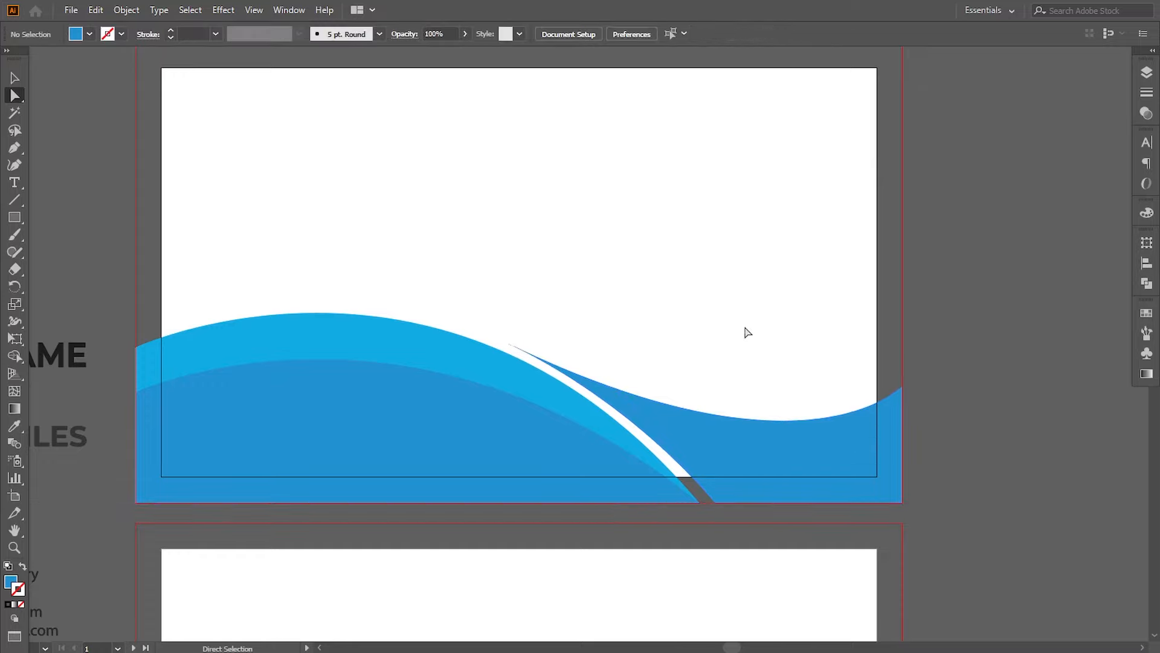
pyautogui.click(769, 462)
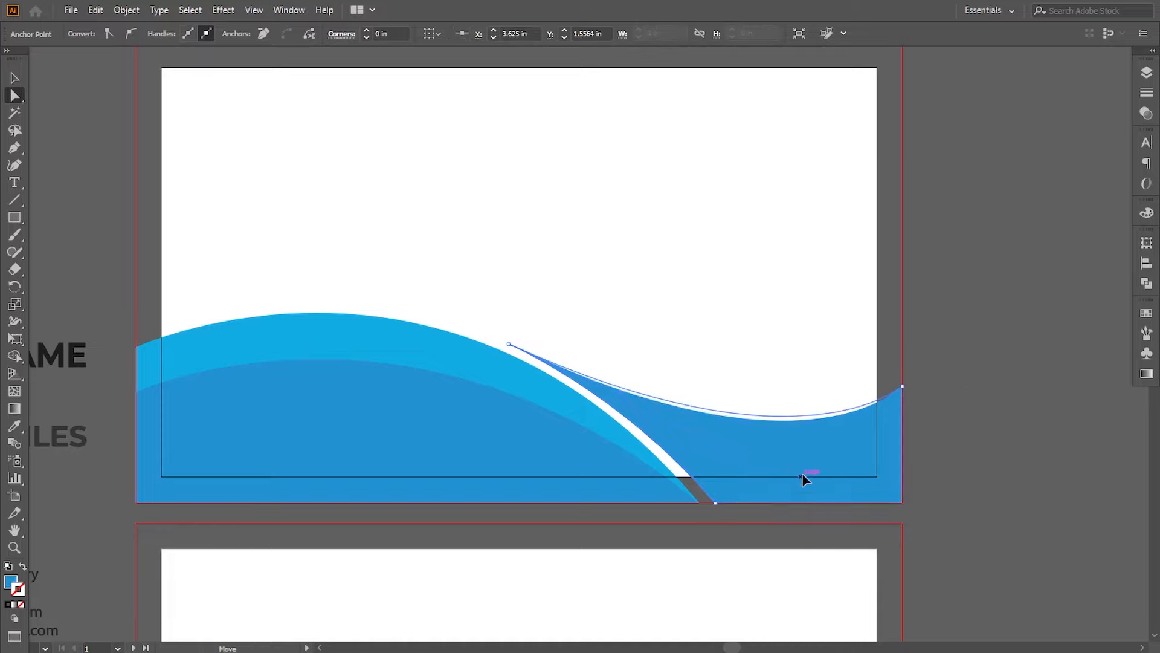
pyautogui.click(958, 471)
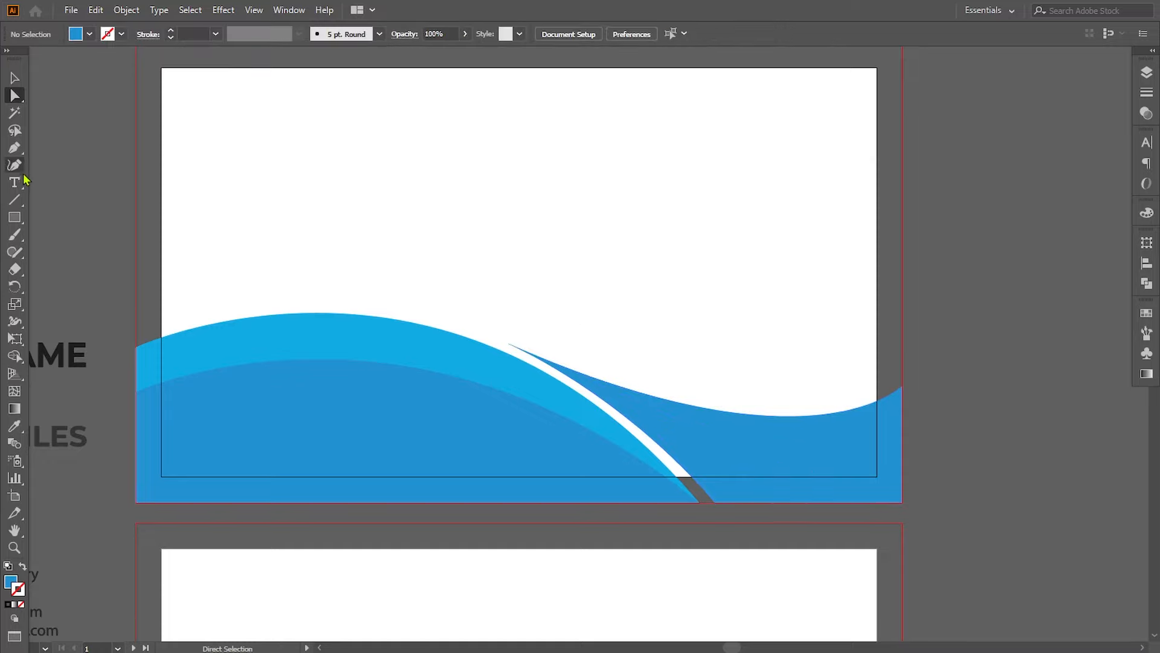
# - Draw a closed curved wave with the Pen tool from the right wave's pointed tip to the right bleed edge and back
pyautogui.press('p')
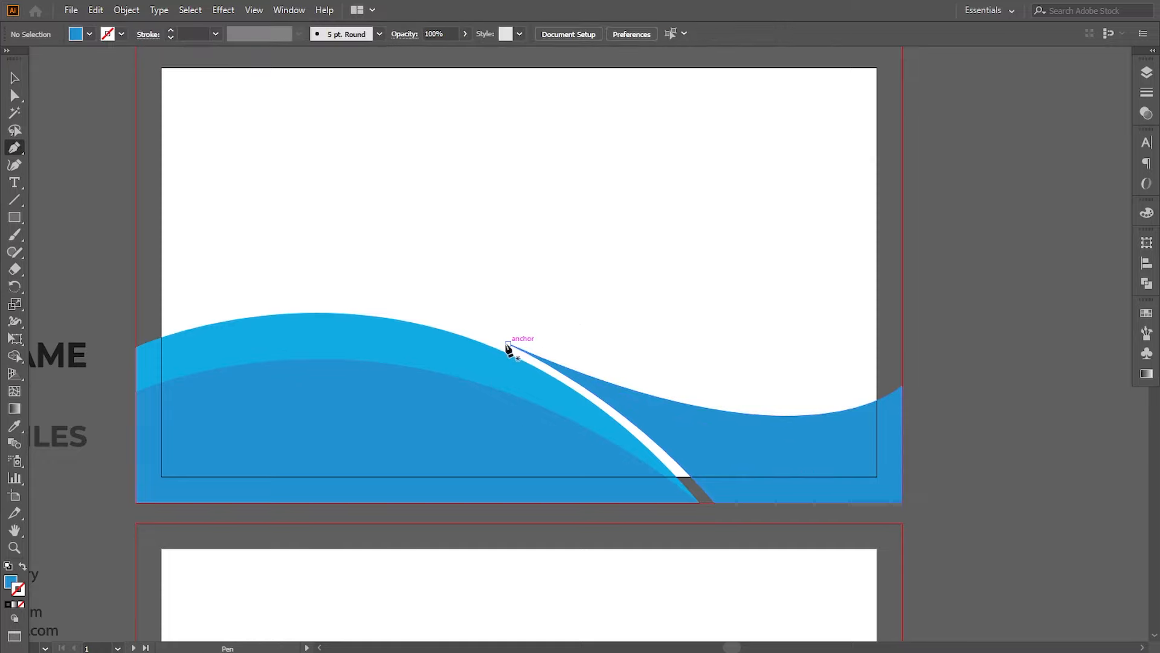
pyautogui.click(509, 344)
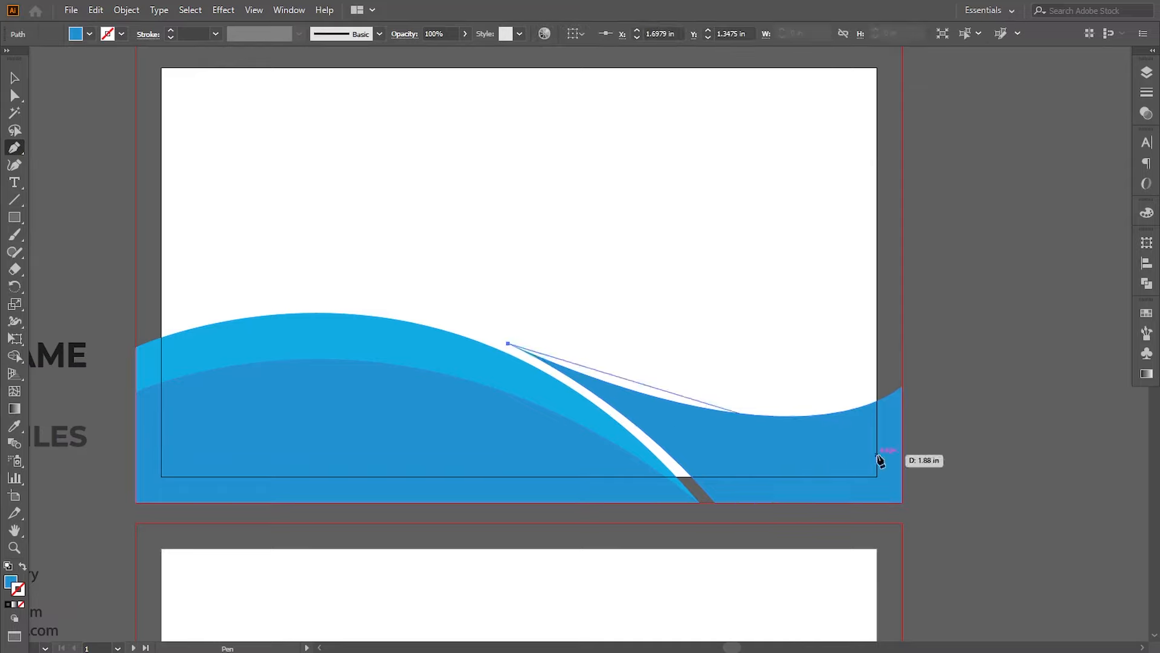
pyautogui.moveTo(903, 438); pyautogui.dragTo(938, 408)
pyautogui.moveTo(1051, 399); pyautogui.dragTo(1044, 398)
pyautogui.click(903, 439)
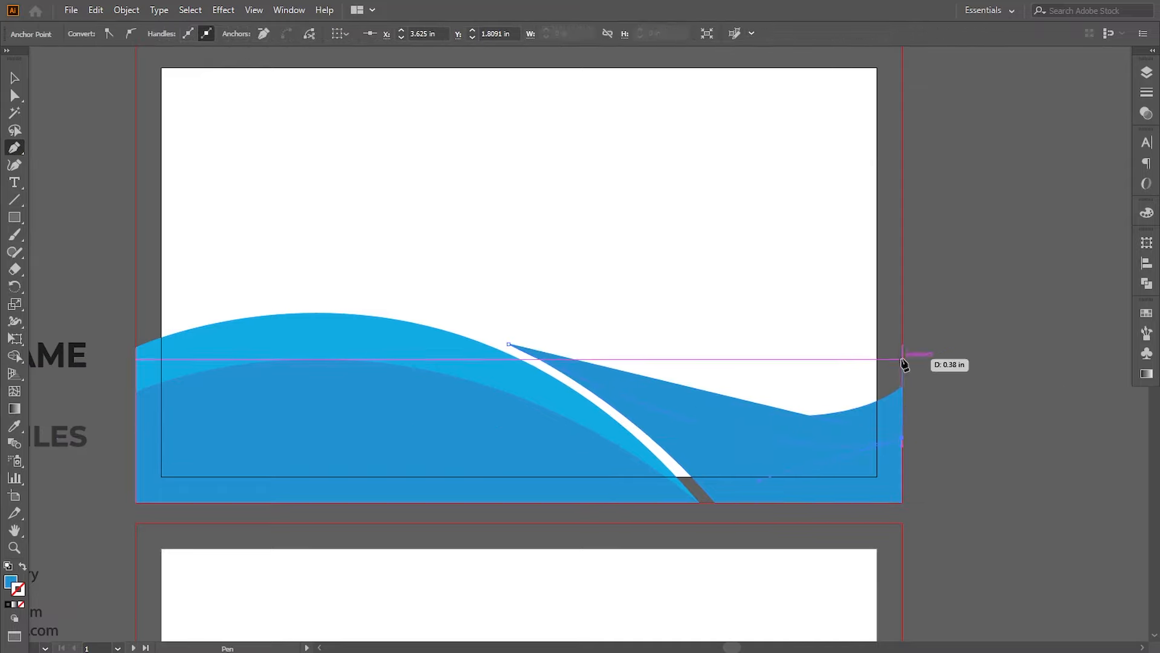
pyautogui.keyDown('shift'); pyautogui.click(902, 332); pyautogui.keyUp('shift')
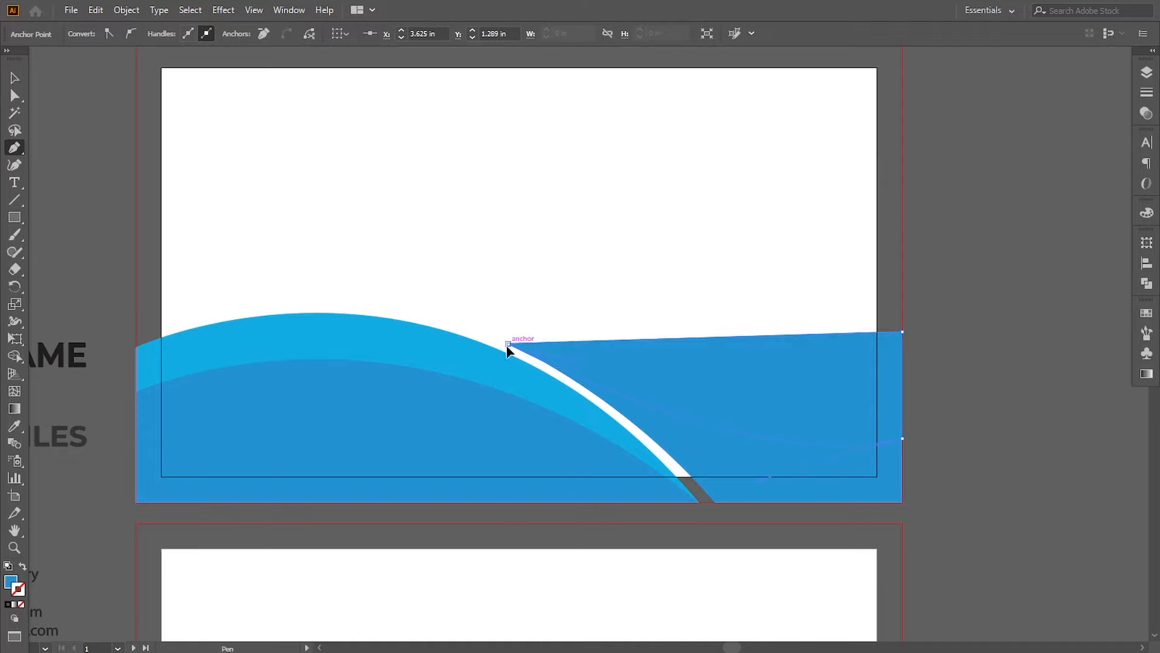
pyautogui.moveTo(275, 282); pyautogui.dragTo(199, 273)
# - Fill the new wave with the light gray swatch's color using the Eyedropper
pyautogui.click(13, 427)
pyautogui.moveTo(94, 115); pyautogui.dragTo(215, 280)
pyautogui.click(91, 351)
pyautogui.moveTo(378, 443); pyautogui.dragTo(432, 409)
pyautogui.click(95, 317)
pyautogui.moveTo(257, 295); pyautogui.dragTo(212, 227)
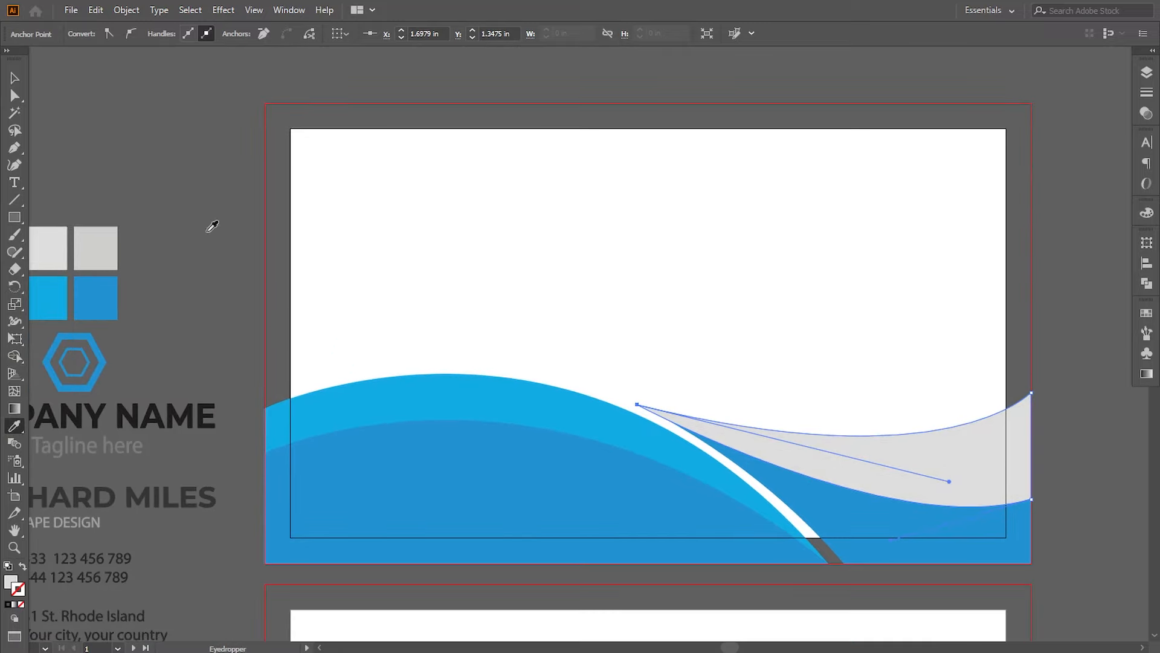
# - Send the light gray wave behind the blue wave on the first artboard's right side
pyautogui.click(17, 79)
pyautogui.rightClick(871, 466)
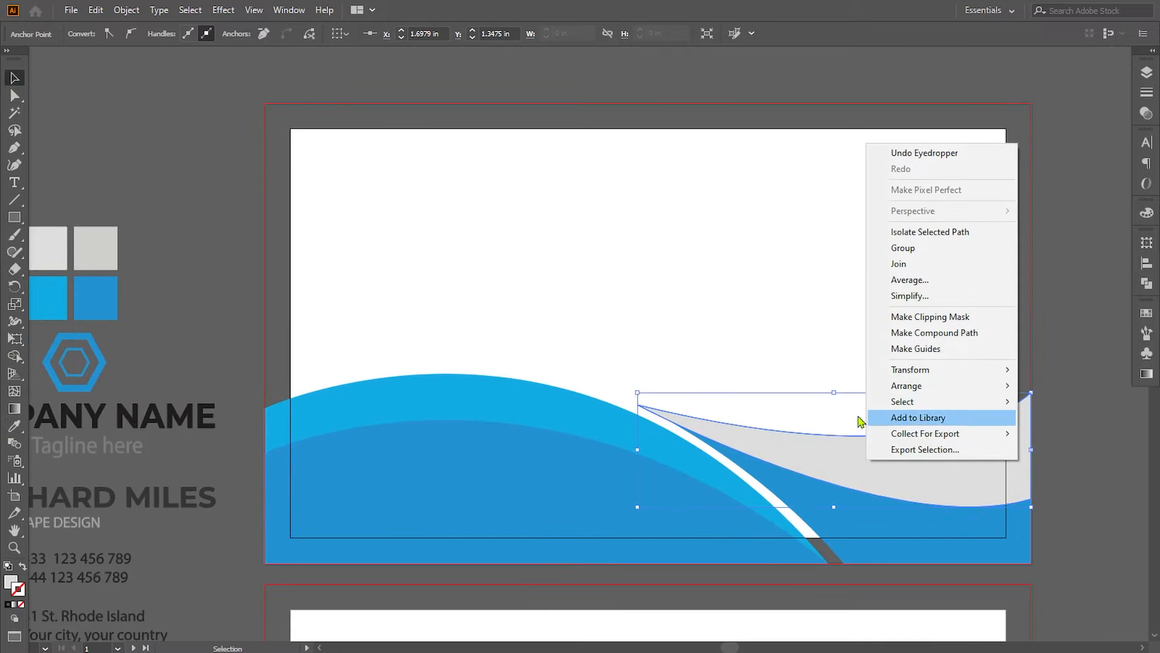
pyautogui.moveTo(892, 393)
pyautogui.click(761, 434)
# - Recolor the right blue wave with the darker gray swatch using the Eyedropper
pyautogui.click(862, 536)
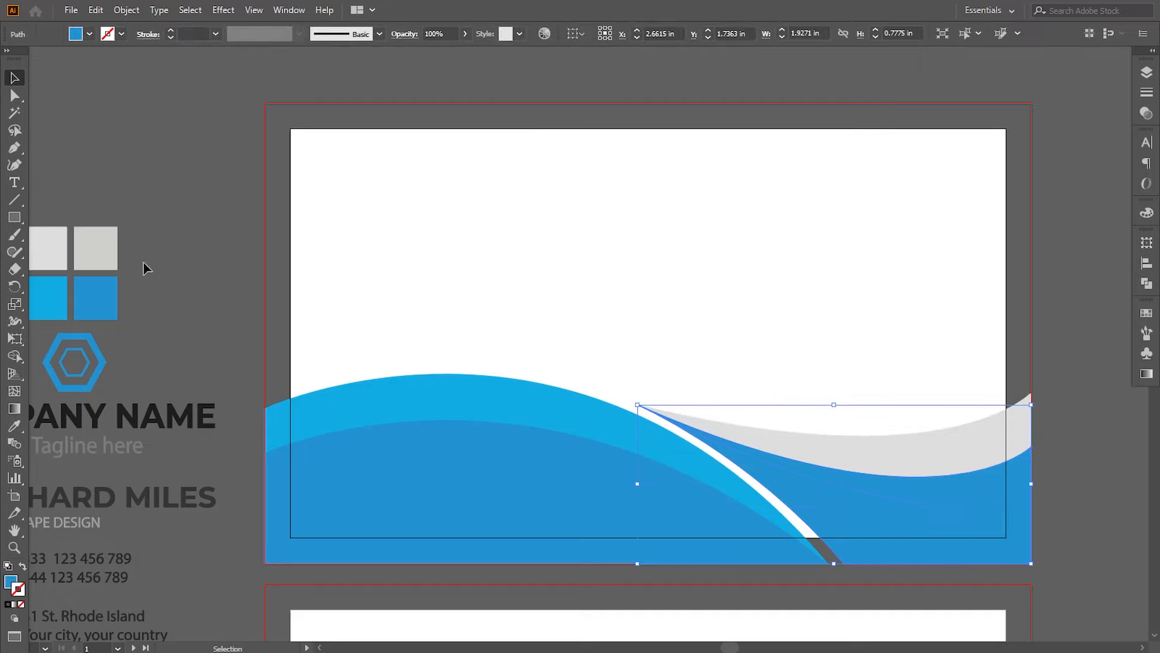
pyautogui.click(13, 428)
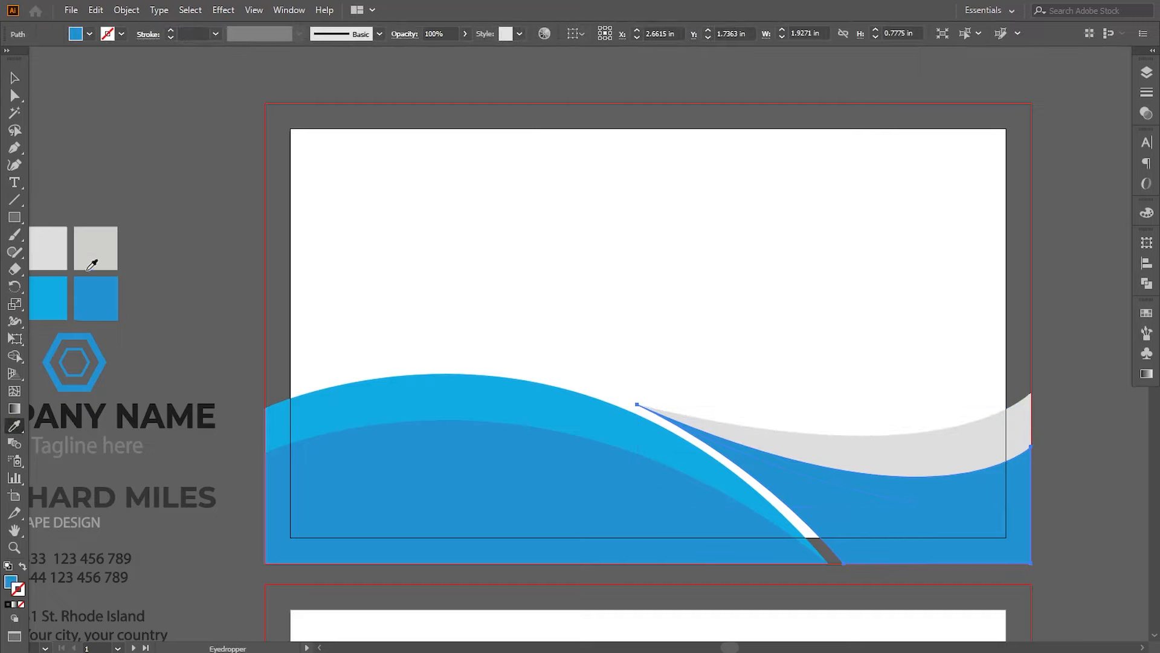
pyautogui.click(95, 243)
pyautogui.click(13, 78)
pyautogui.click(129, 153)
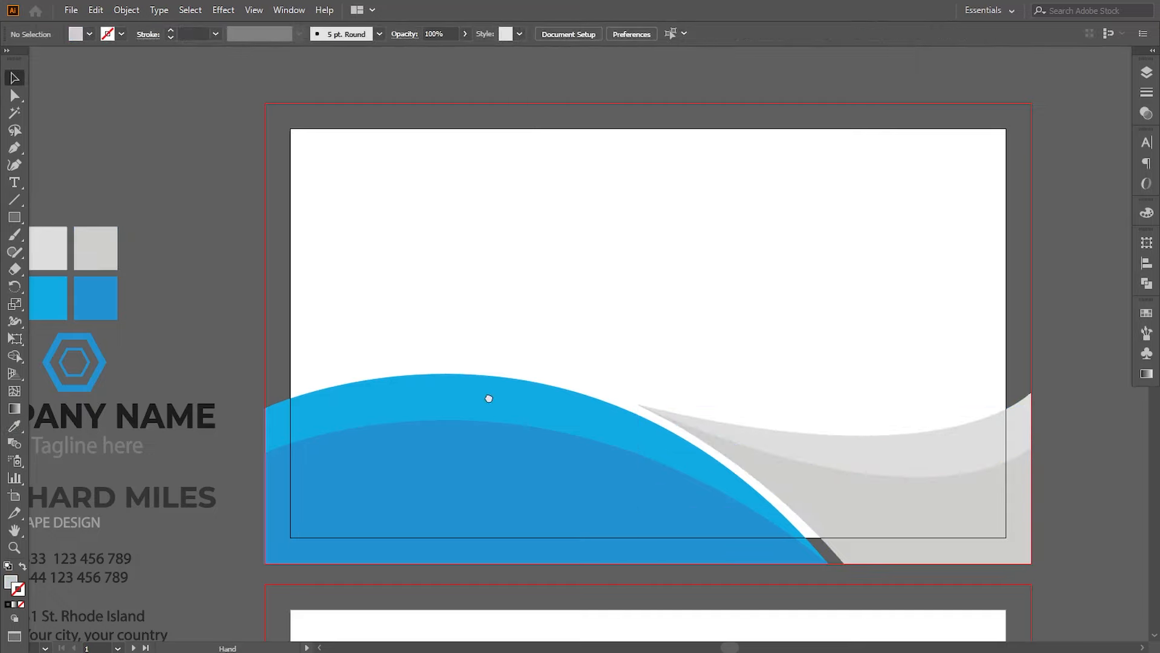
# - Move the logo group with the company name and tagline onto the first artboard, above the waves
pyautogui.moveTo(488, 397); pyautogui.dragTo(527, 386)
pyautogui.moveTo(147, 417); pyautogui.dragTo(707, 335)
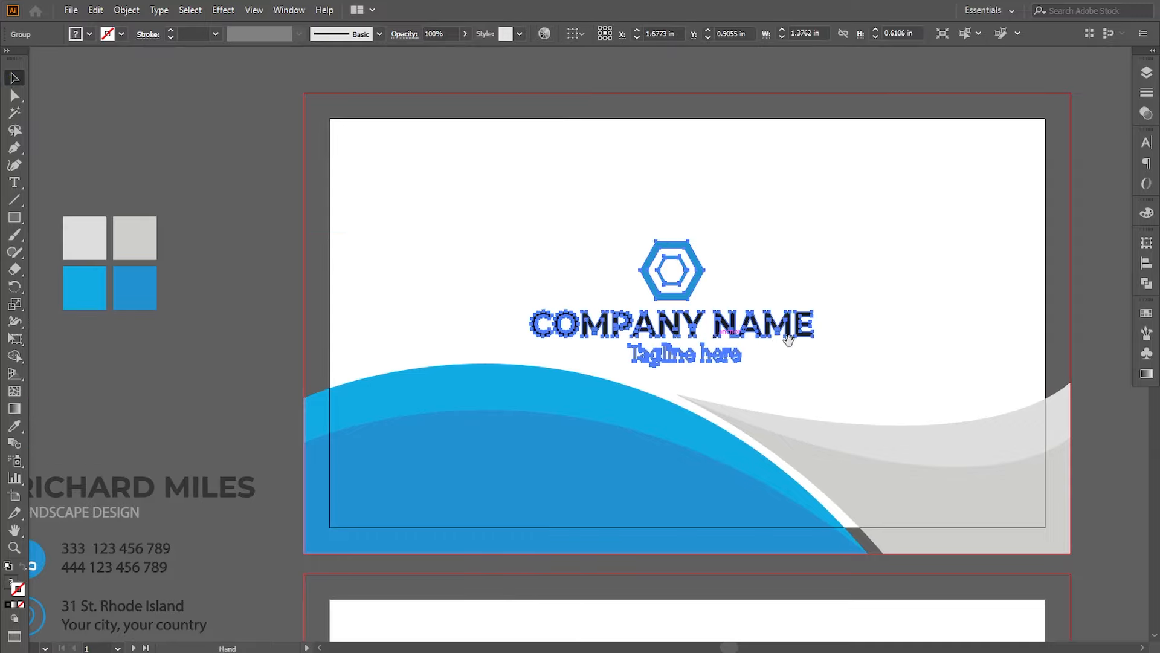
pyautogui.moveTo(788, 340); pyautogui.dragTo(748, 333)
pyautogui.click(1068, 303)
pyautogui.moveTo(1068, 304); pyautogui.dragTo(1007, 320)
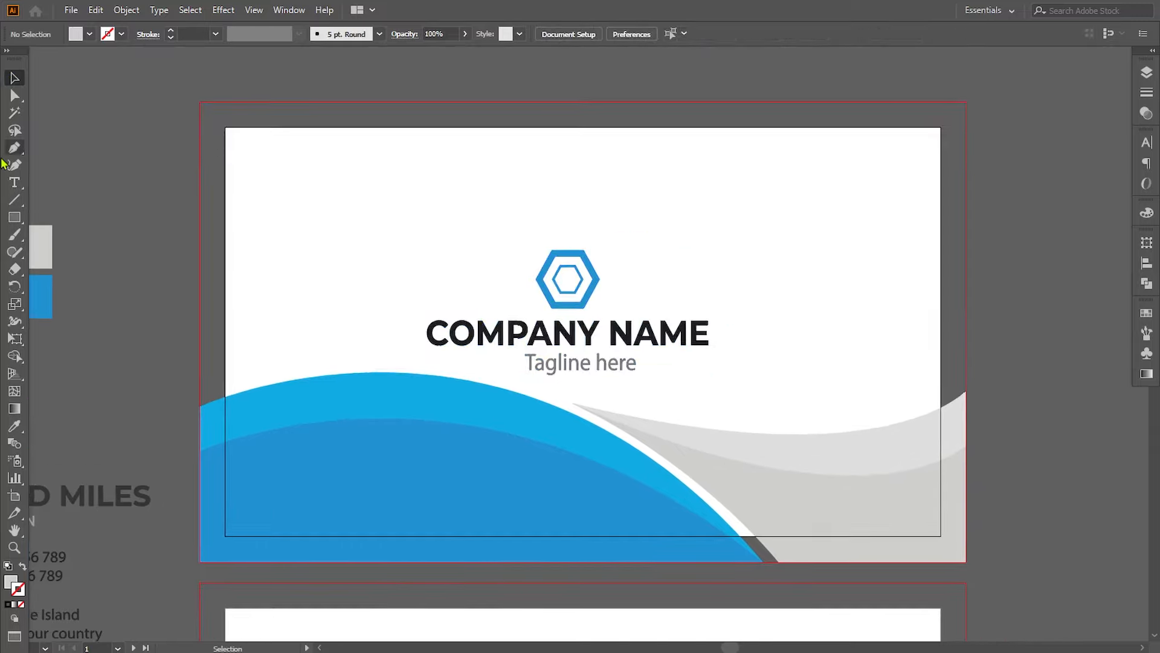
# - Draw a 3.75 x 2.25 in rectangle covering the first artboard's full bleed area and send it behind all artwork
pyautogui.click(15, 217)
pyautogui.moveTo(199, 99); pyautogui.dragTo(963, 562)
pyautogui.rightClick(648, 342)
pyautogui.moveTo(726, 269)
pyautogui.click(845, 317)
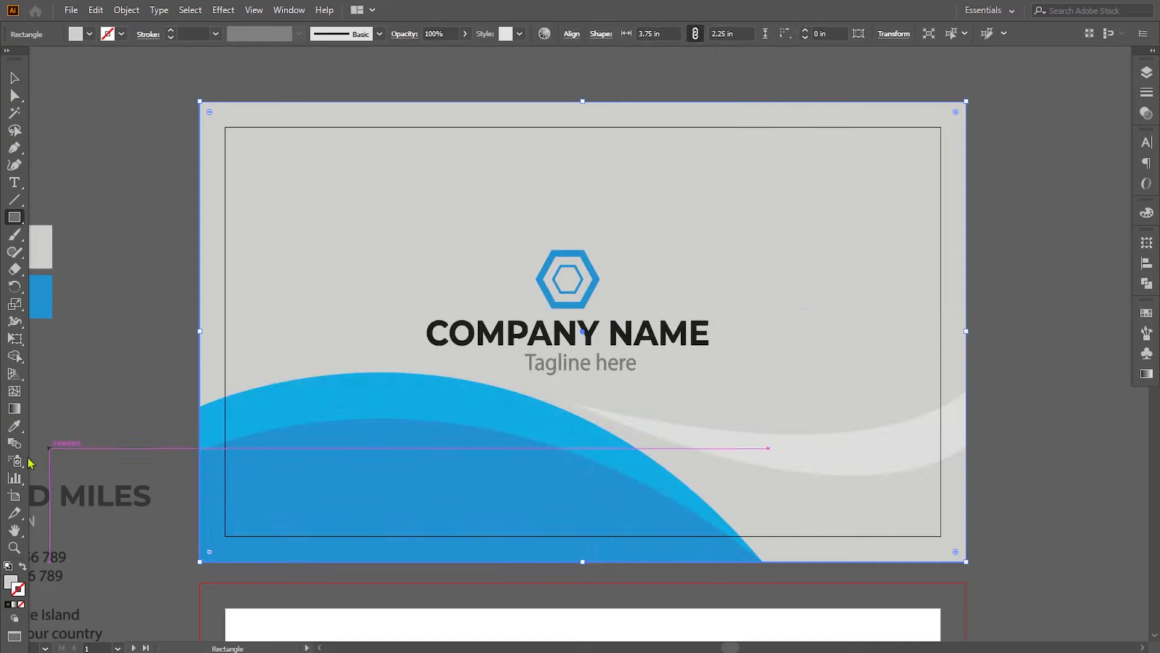
# - Fill the background rectangle with white (#ffffff)
pyautogui.doubleClick(12, 582)
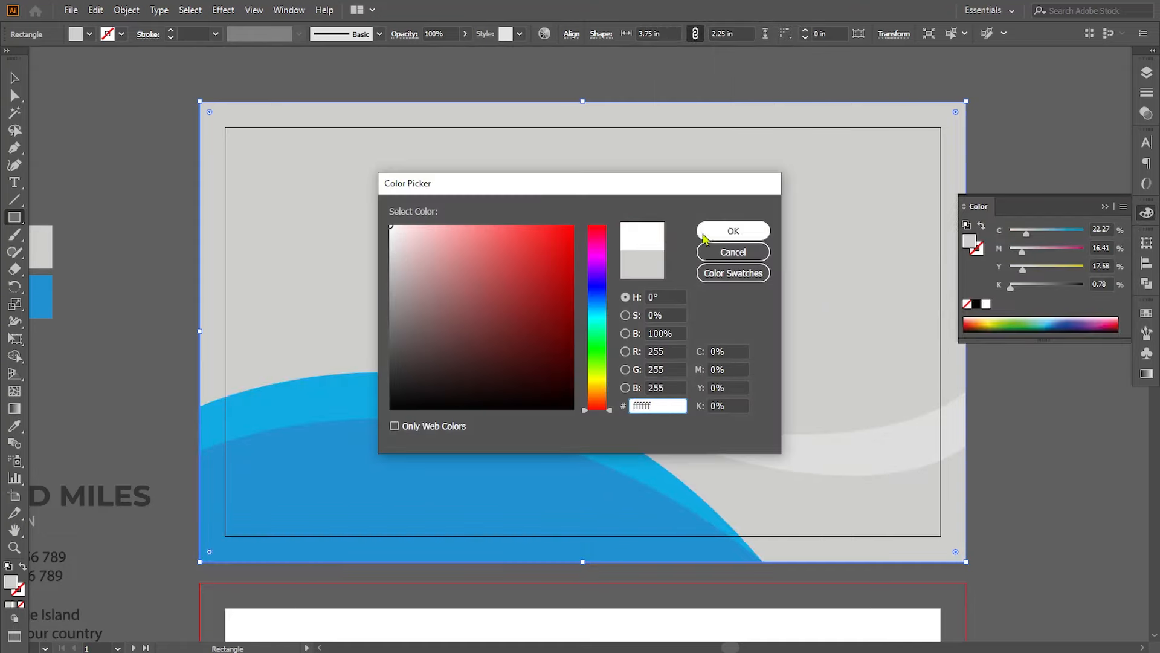
pyautogui.click(704, 236)
pyautogui.click(14, 78)
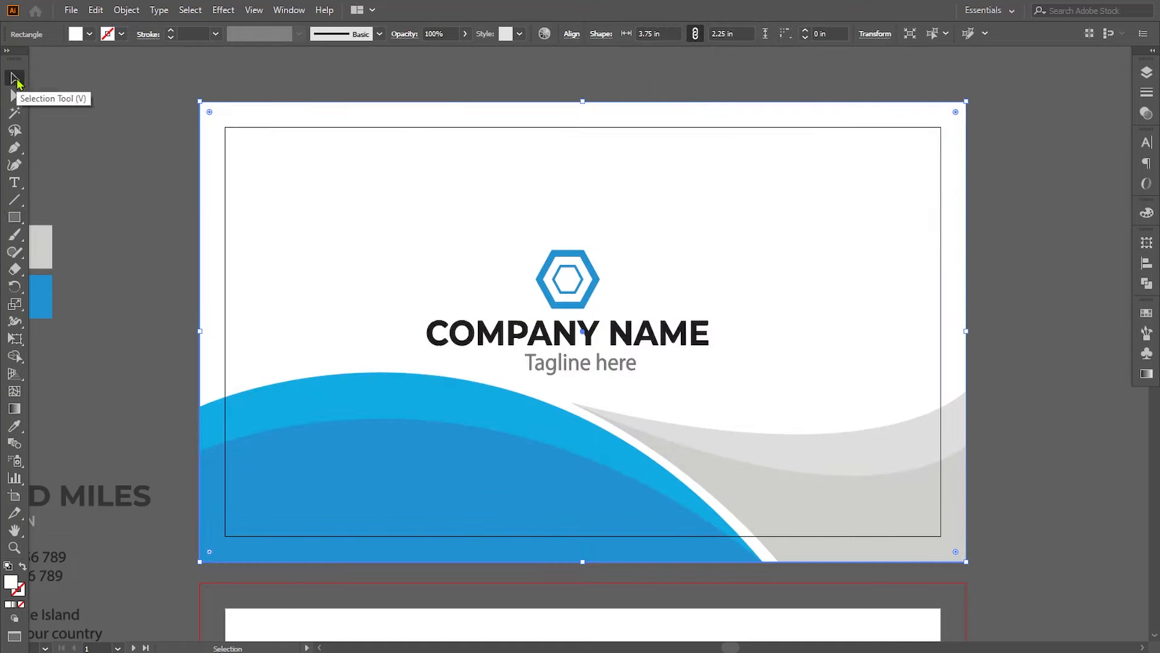
# - Center the logo group horizontally and vertically on the white background rectangle
pyautogui.click(536, 337)
pyautogui.keyDown('shift'); pyautogui.click(694, 106); pyautogui.keyUp('shift')
pyautogui.click(621, 35)
pyautogui.moveTo(693, 170); pyautogui.dragTo(703, 181)
pyautogui.moveTo(936, 197); pyautogui.dragTo(788, 247)
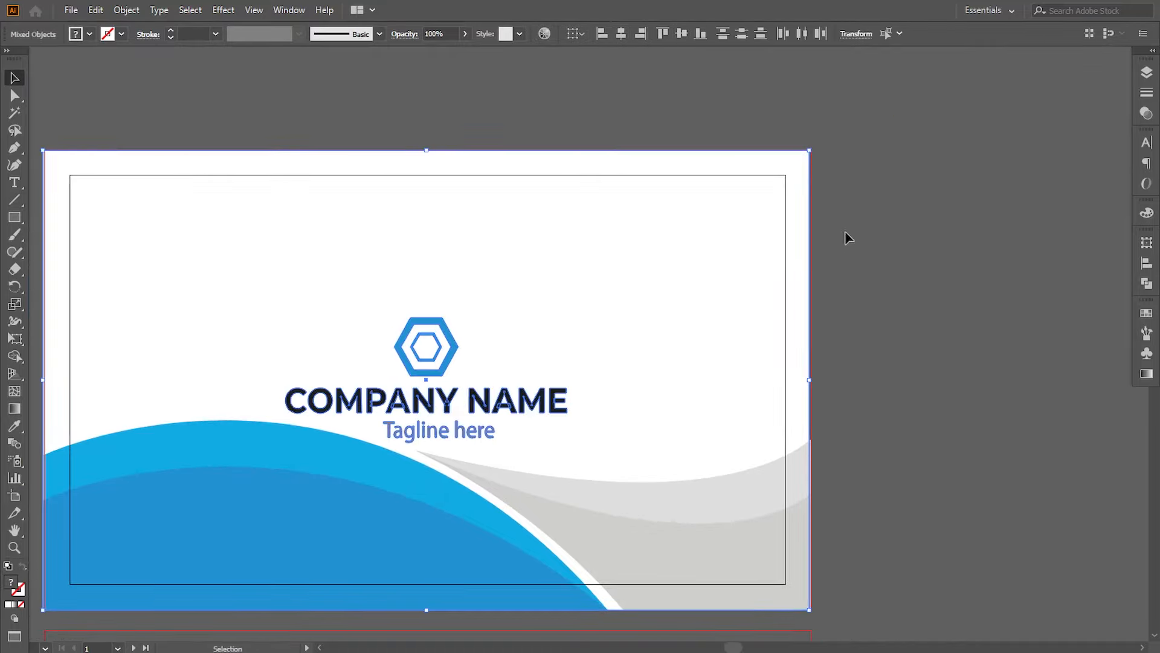
pyautogui.hotkey('ctrl', '+')
pyautogui.moveTo(702, 241); pyautogui.dragTo(400, 415)
pyautogui.moveTo(714, 315)
pyautogui.mouseDown()
pyautogui.moveTo(700, 342)
pyautogui.moveTo(694, 327)
pyautogui.moveTo(707, 329)
pyautogui.mouseUp()
pyautogui.scroll(-3, 819, 363)
pyautogui.hscroll(-3, 819, 363)
pyautogui.click(1005, 480)
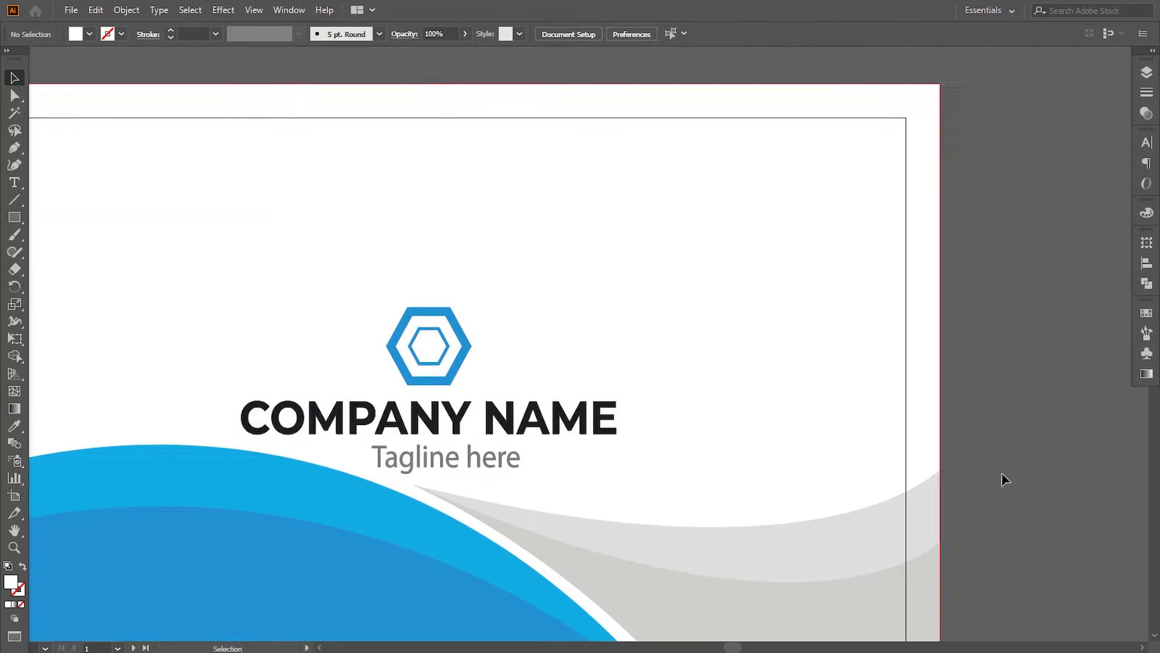
pyautogui.hotkey('ctrl', '-')
pyautogui.hotkey('ctrl', '-')
# - Nudge the logo group up into the white area above the waves, to a Y position of 0.7361 in
pyautogui.click(510, 382)
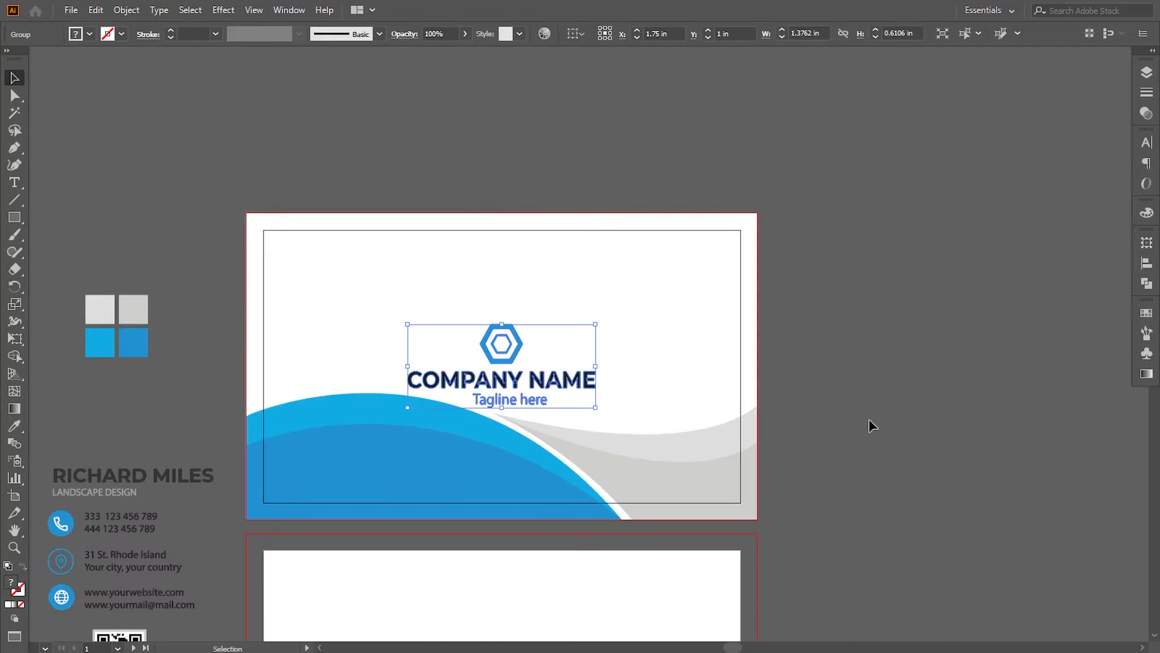
pyautogui.press('Up')
pyautogui.press('Up')
pyautogui.press('Up')
pyautogui.press('Up')
pyautogui.press('Up')
pyautogui.press('Up')
pyautogui.press('Up')
pyautogui.press('Up')
pyautogui.press('Up')
pyautogui.press('Up')
pyautogui.press('Up')
pyautogui.press('Up')
pyautogui.press('Up')
pyautogui.press('Up')
pyautogui.press('Up')
pyautogui.press('Up')
pyautogui.press('Up')
pyautogui.press('Up')
pyautogui.press('Up')
pyautogui.press('Up')
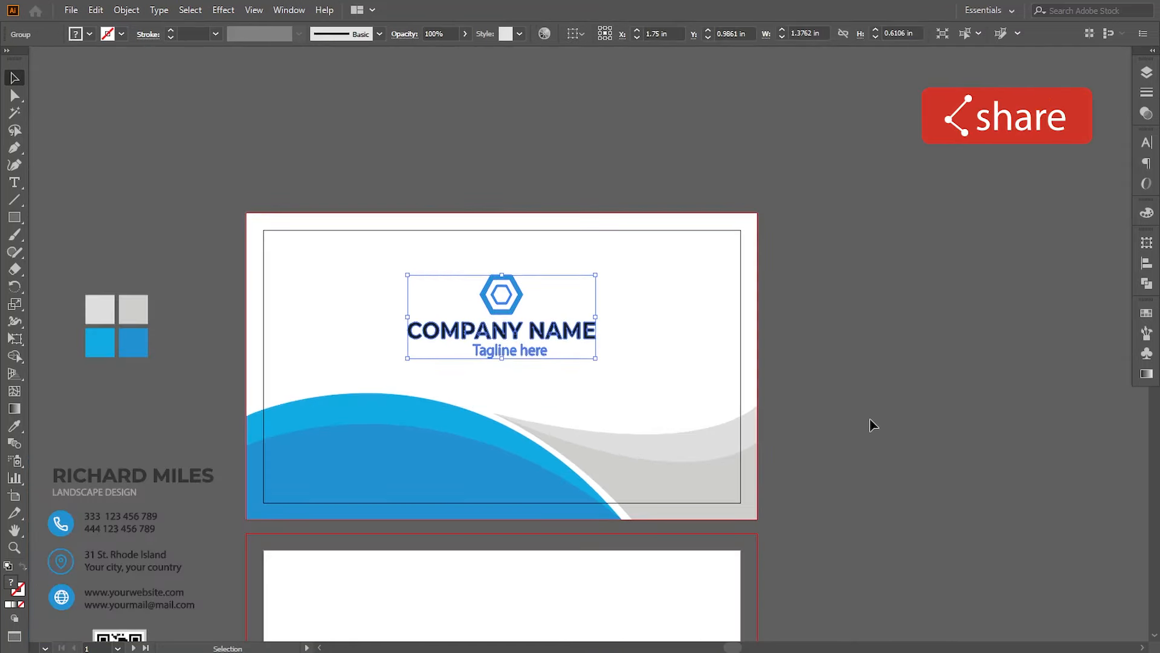
pyautogui.press('Down')
pyautogui.press('Down')
pyautogui.press('Down')
pyautogui.press('Down')
pyautogui.press('Down')
pyautogui.press('Down')
pyautogui.press('Down')
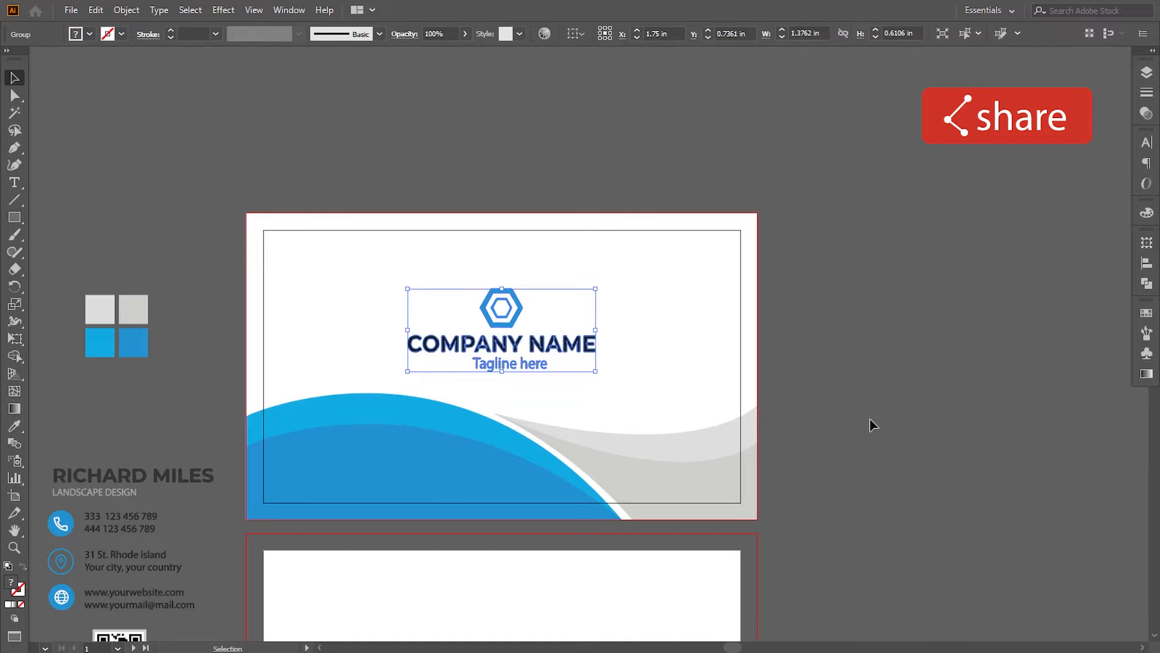
pyautogui.click(870, 419)
pyautogui.moveTo(834, 427); pyautogui.dragTo(878, 423)
# - Enlarge the logo group proportionally about its center to about 1.51 in wide
pyautogui.click(593, 365)
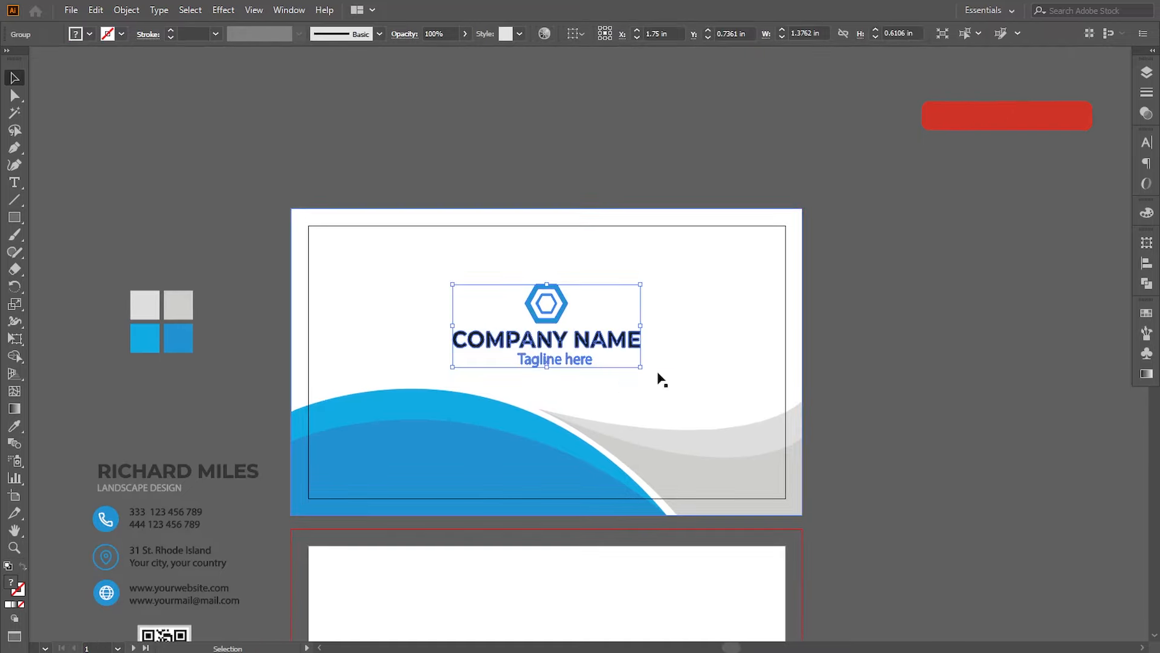
pyautogui.moveTo(640, 284); pyautogui.dragTo(657, 282)
pyautogui.click(899, 471)
pyautogui.moveTo(853, 489); pyautogui.dragTo(868, 469)
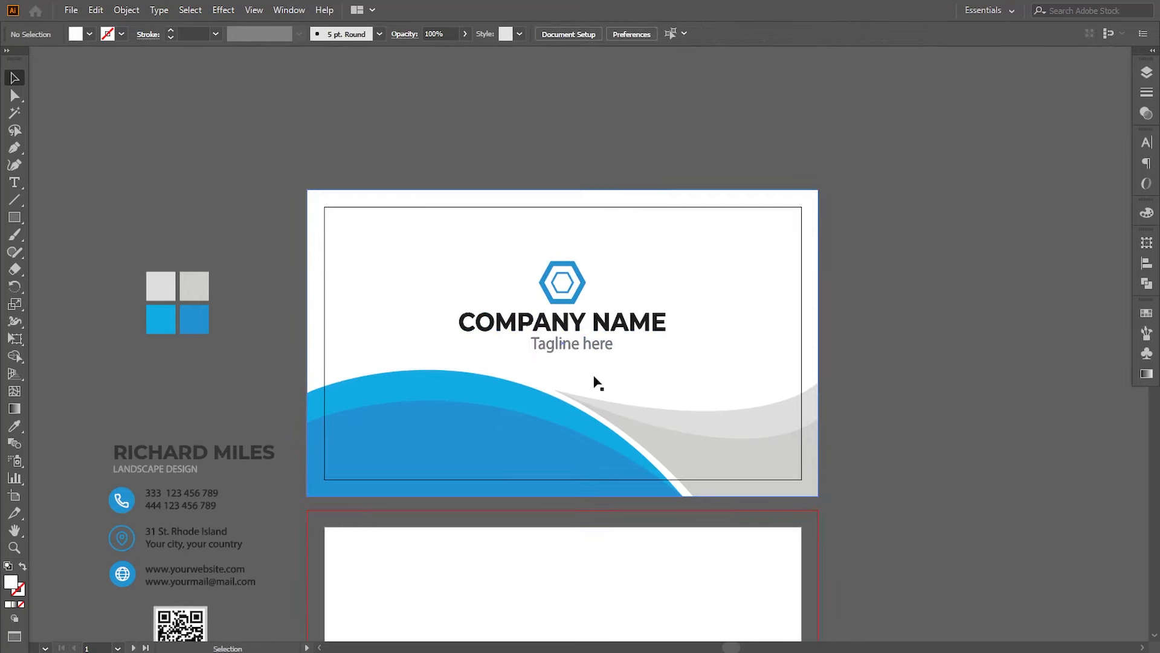
# - Nudge the enlarged logo group slightly down to a Y position of 0.7639 in
pyautogui.click(593, 344)
pyautogui.press('Down')
pyautogui.press('Down')
pyautogui.press('Down')
pyautogui.press('Up')
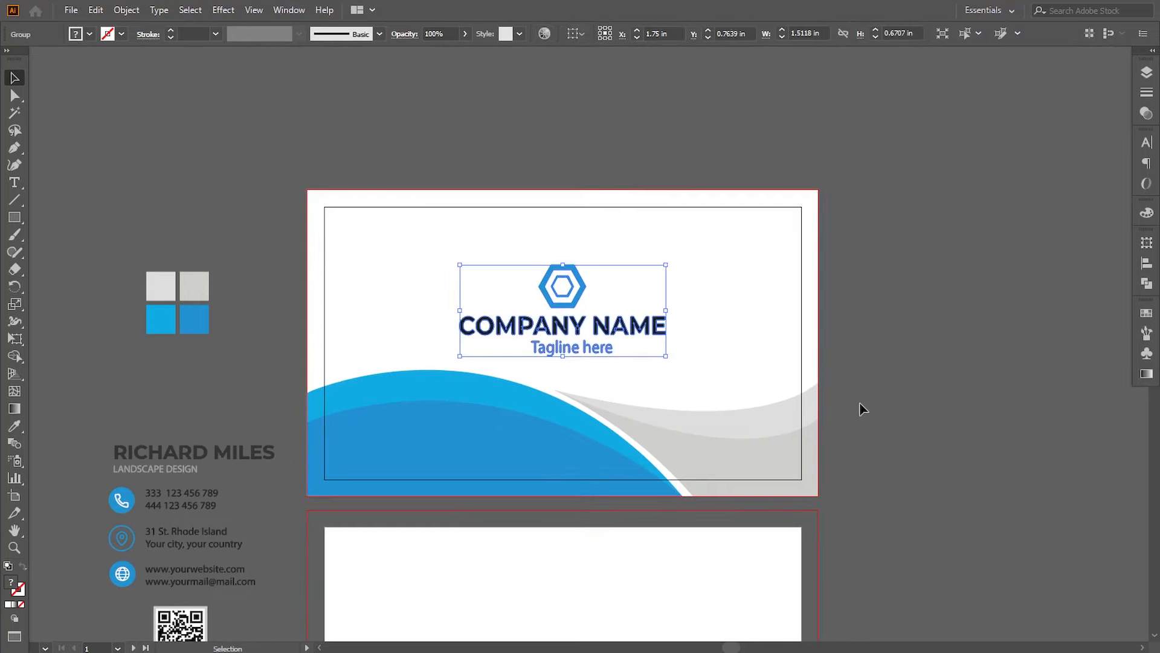
pyautogui.click(862, 409)
pyautogui.moveTo(205, 486); pyautogui.dragTo(213, 510)
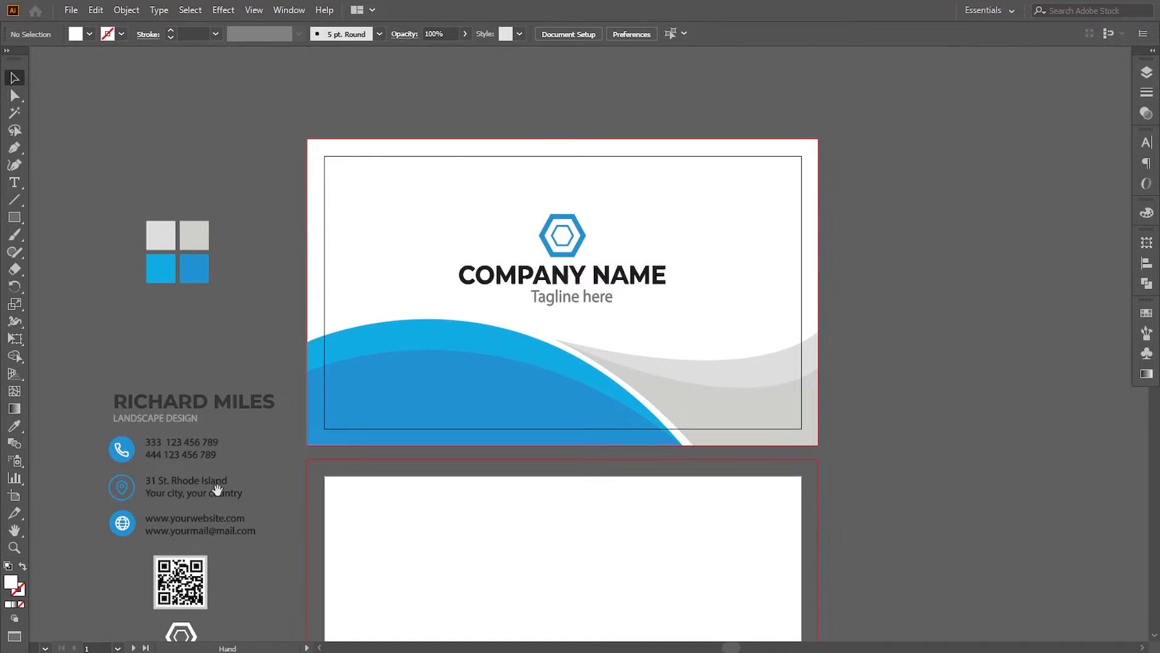
pyautogui.write('www.yourwebsite.com')
pyautogui.moveTo(863, 373); pyautogui.dragTo(468, 405)
pyautogui.rightClick(469, 405)
pyautogui.click(463, 462)
pyautogui.click(434, 408)
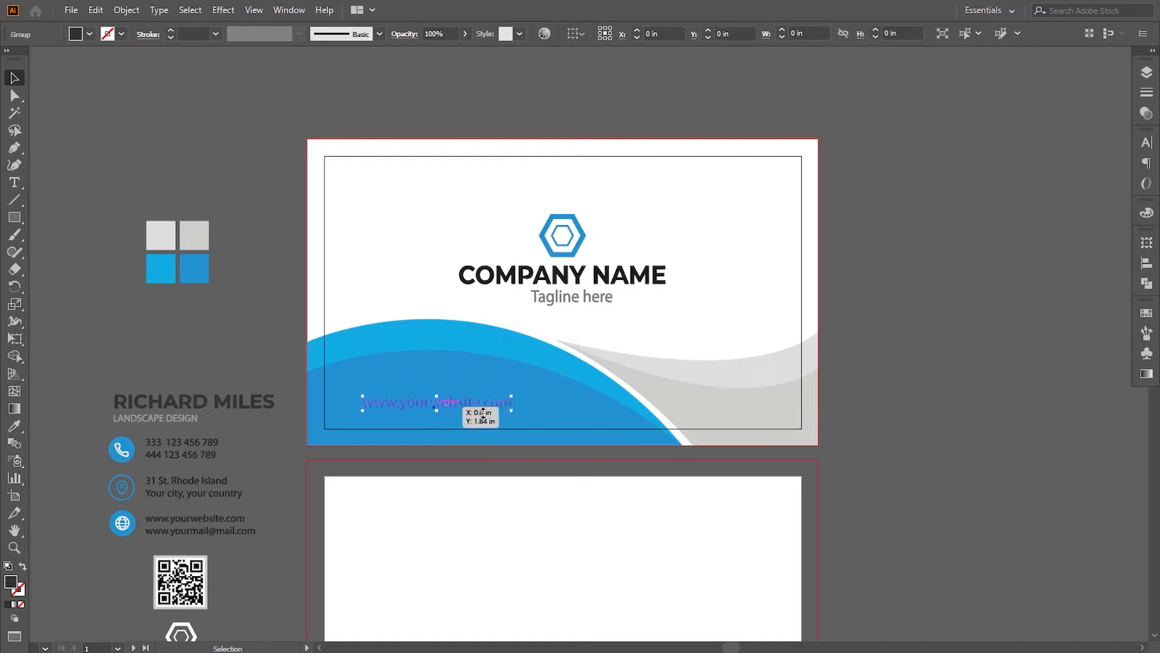
# - Scale the outlined website text on the dark blue wave to about 0.93 in wide
pyautogui.moveTo(512, 395); pyautogui.dragTo(515, 398)
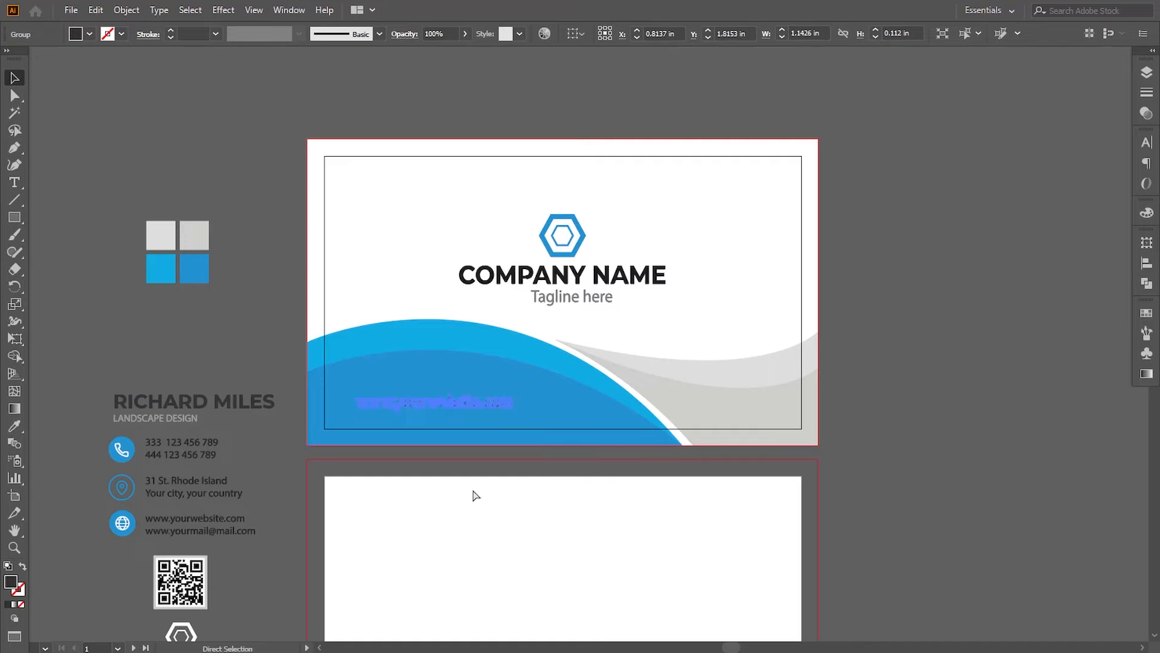
pyautogui.hotkey('ctrl', '=')
pyautogui.moveTo(733, 326); pyautogui.dragTo(703, 327)
pyautogui.click(267, 407)
pyautogui.moveTo(594, 342); pyautogui.dragTo(596, 350)
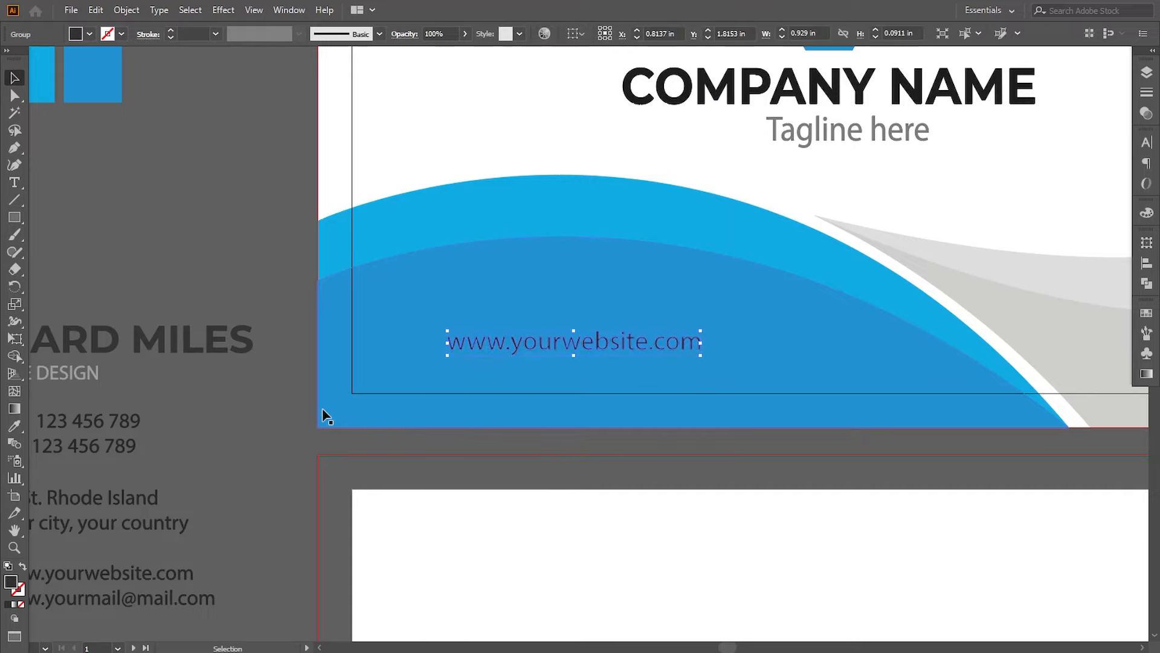
pyautogui.click(298, 406)
# - Draw a closed shape with an arched upper-left edge in the second artboard's lower-right corner and fill it with the darker blue
pyautogui.hotkey('ctrl', '-')
pyautogui.moveTo(570, 450); pyautogui.dragTo(573, 448)
pyautogui.moveTo(661, 446); pyautogui.dragTo(532, 468)
pyautogui.moveTo(938, 396); pyautogui.dragTo(953, 393)
pyautogui.moveTo(897, 529); pyautogui.dragTo(876, 354)
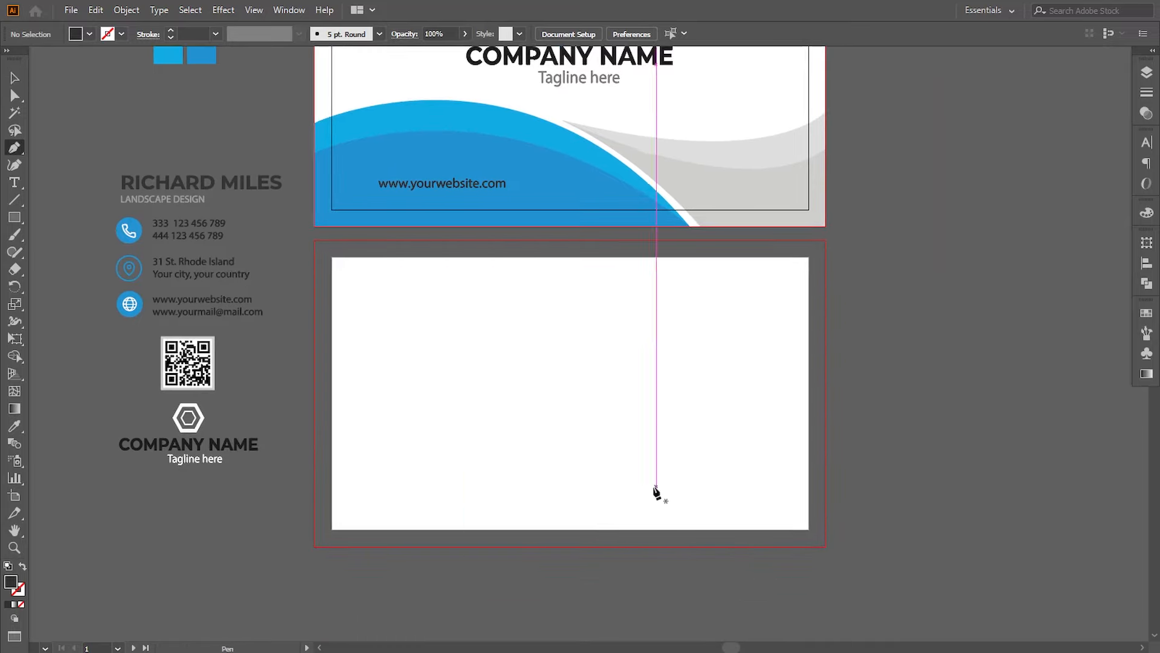
pyautogui.click(824, 303)
pyautogui.scroll(-1, 813, 336)
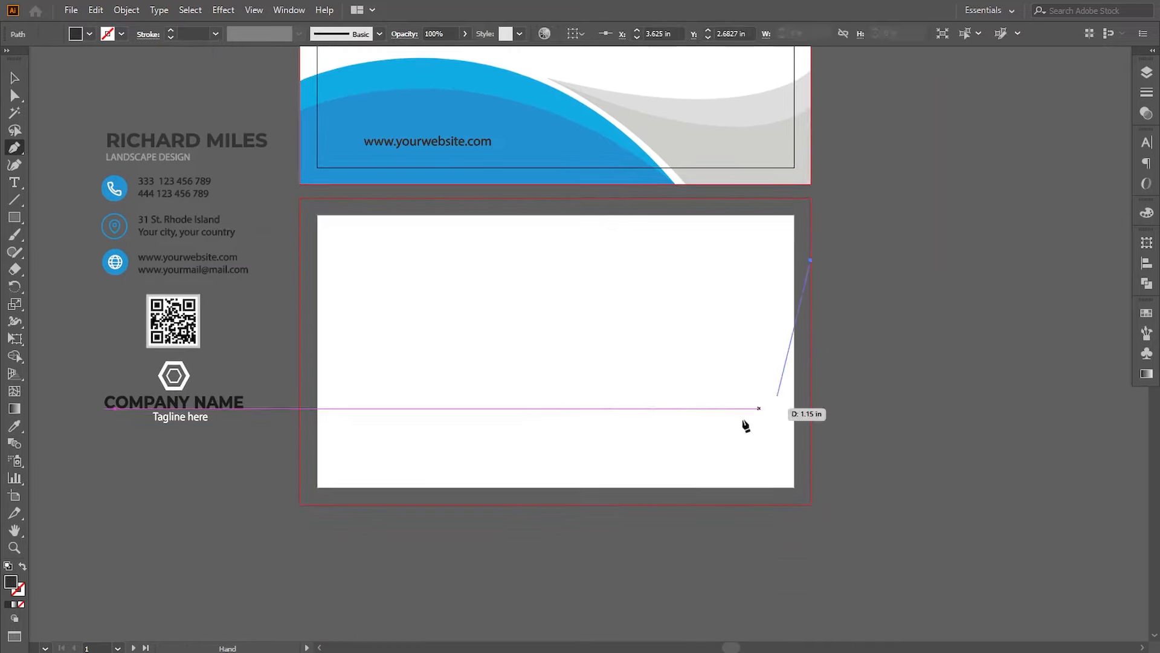
pyautogui.moveTo(510, 504); pyautogui.dragTo(472, 544)
pyautogui.moveTo(560, 278); pyautogui.dragTo(563, 439)
pyautogui.click(514, 452)
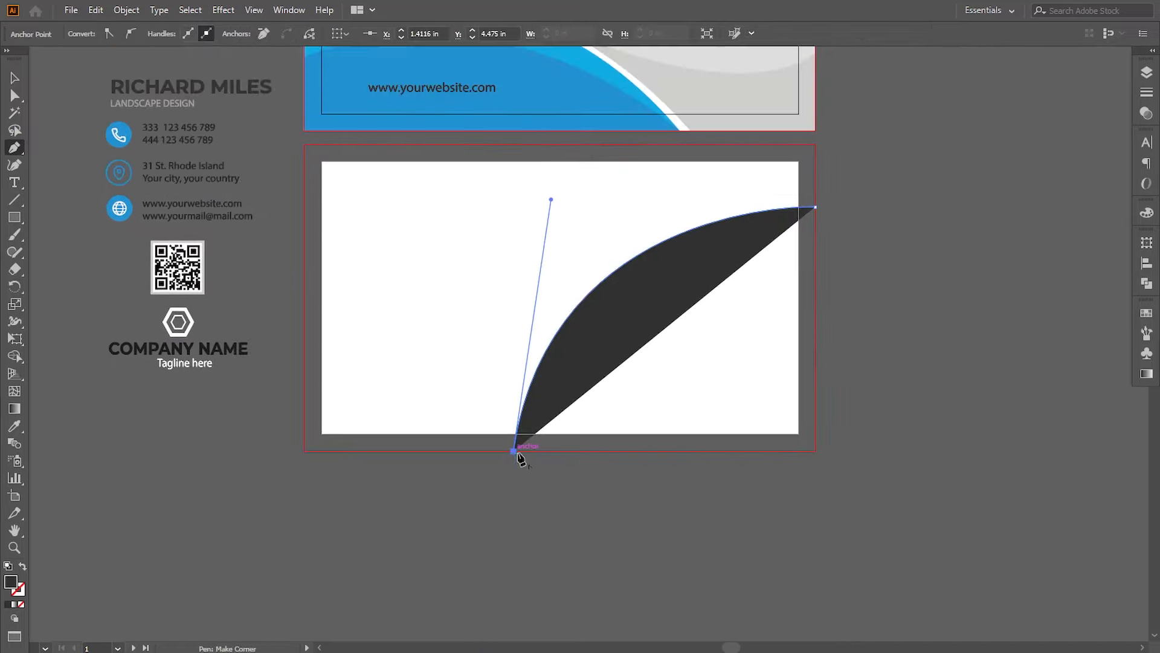
pyautogui.click(815, 450)
pyautogui.click(816, 207)
pyautogui.moveTo(554, 253); pyautogui.dragTo(533, 445)
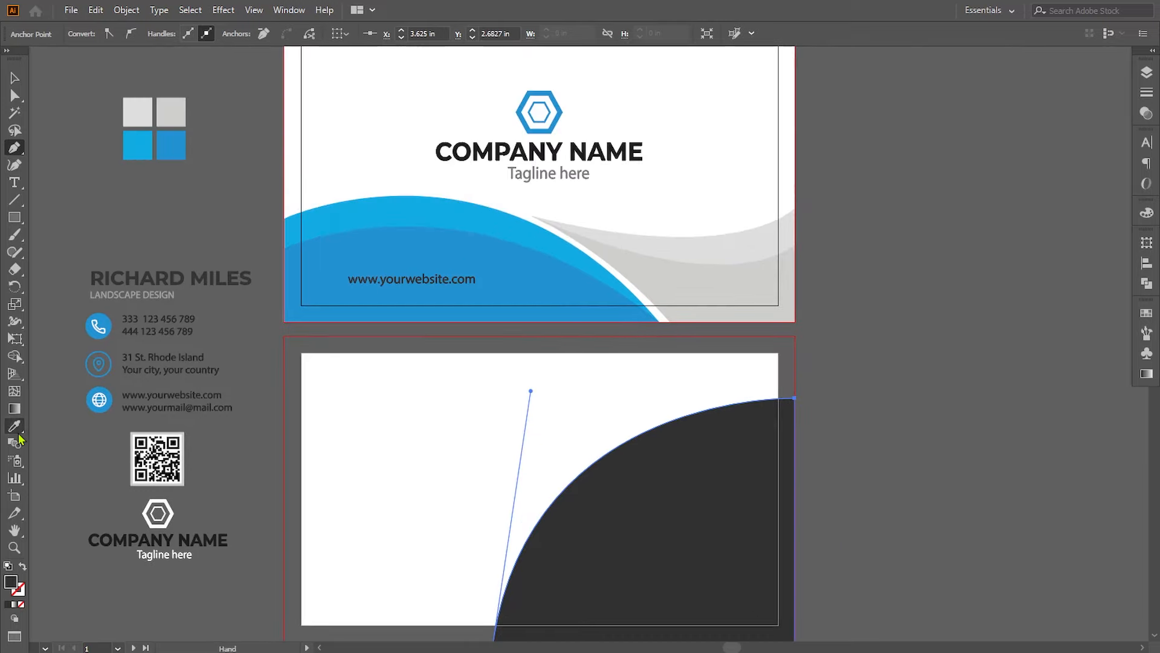
pyautogui.click(360, 252)
# - Flatten the blue shape's arc by adjusting its curve handle and raise its upper-right anchor to Y 2.6286 in
pyautogui.click(14, 94)
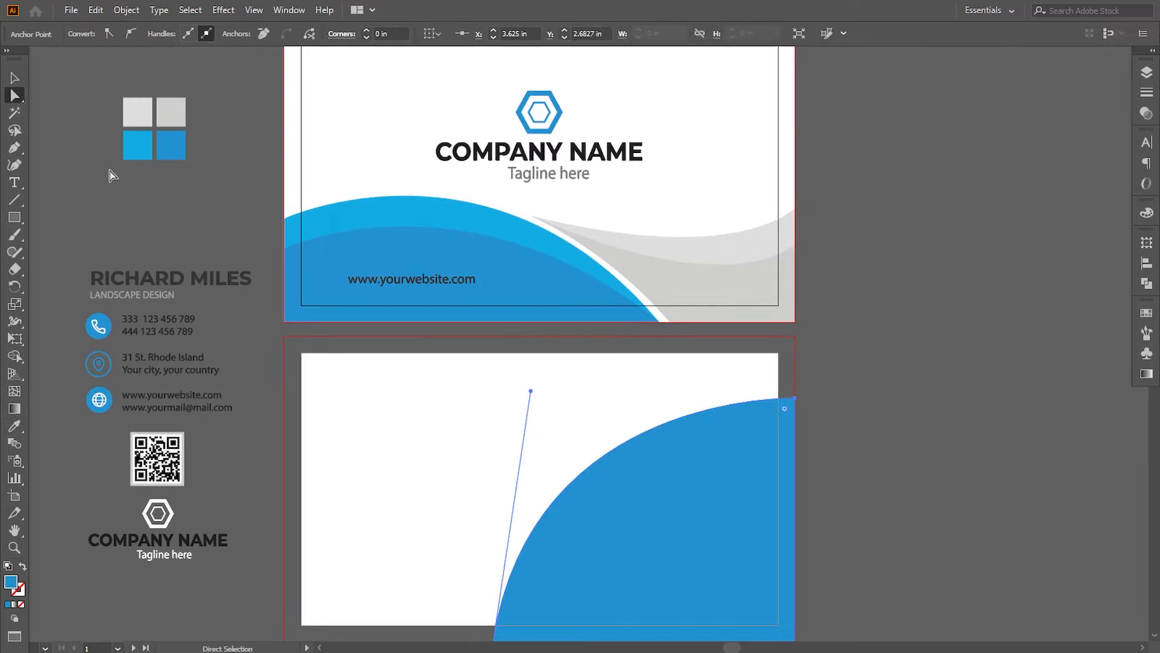
pyautogui.scroll(-2, 764, 355)
pyautogui.moveTo(529, 331); pyautogui.dragTo(586, 348)
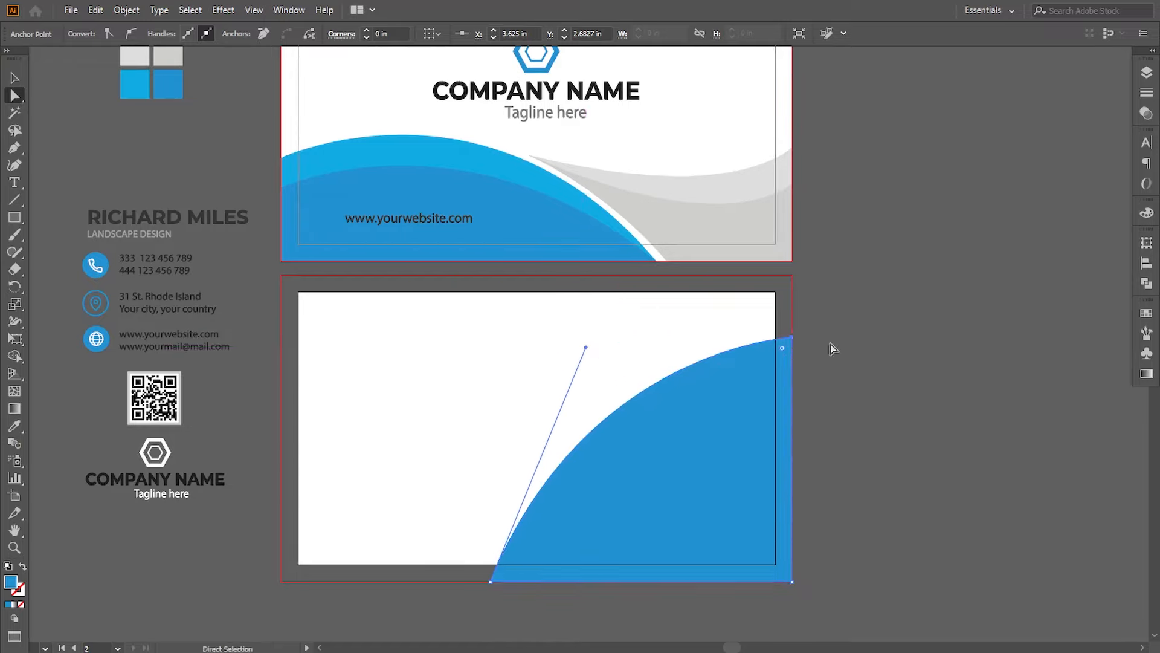
pyautogui.moveTo(795, 339); pyautogui.dragTo(794, 330)
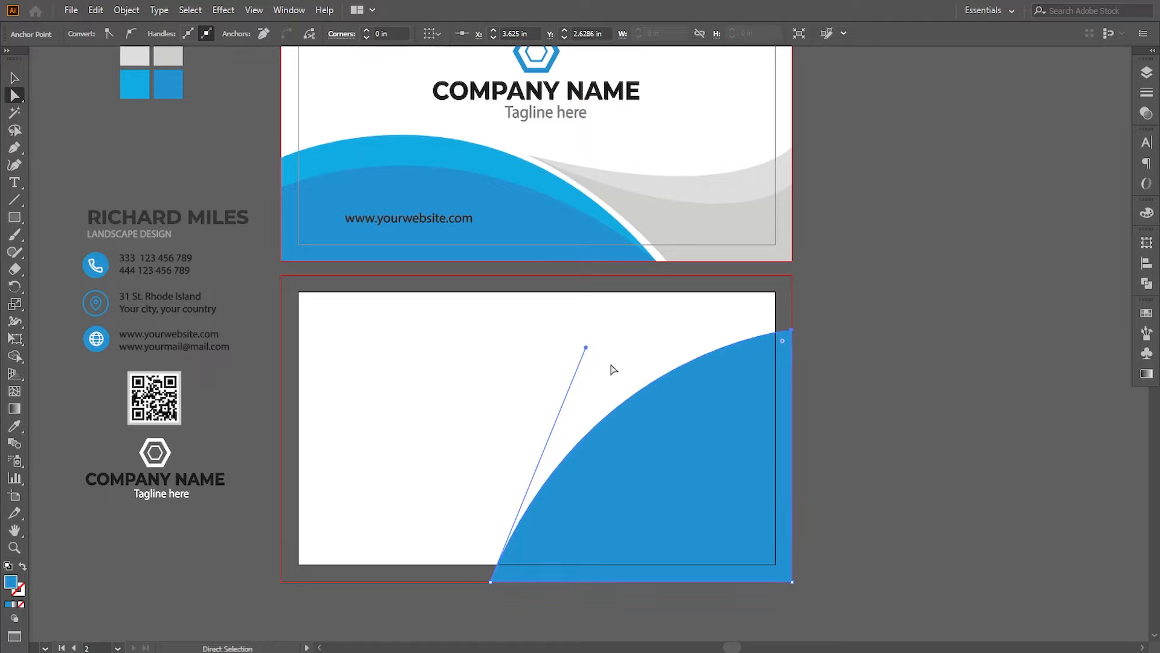
pyautogui.moveTo(585, 346); pyautogui.dragTo(572, 346)
pyautogui.click(919, 421)
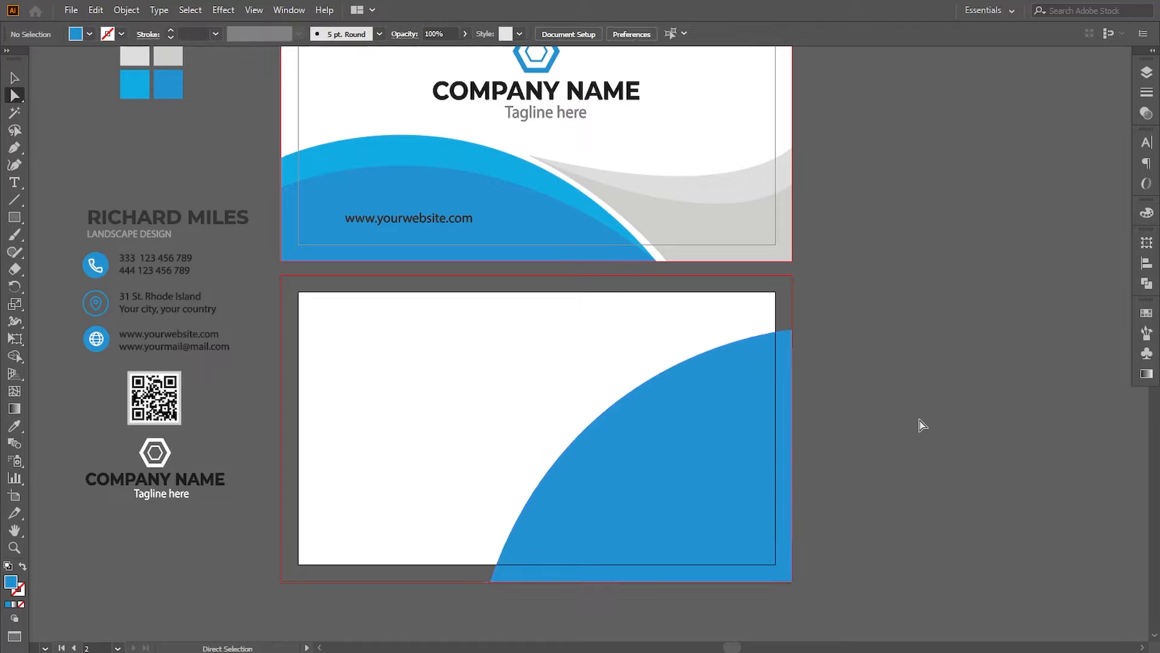
pyautogui.moveTo(919, 421); pyautogui.dragTo(907, 379)
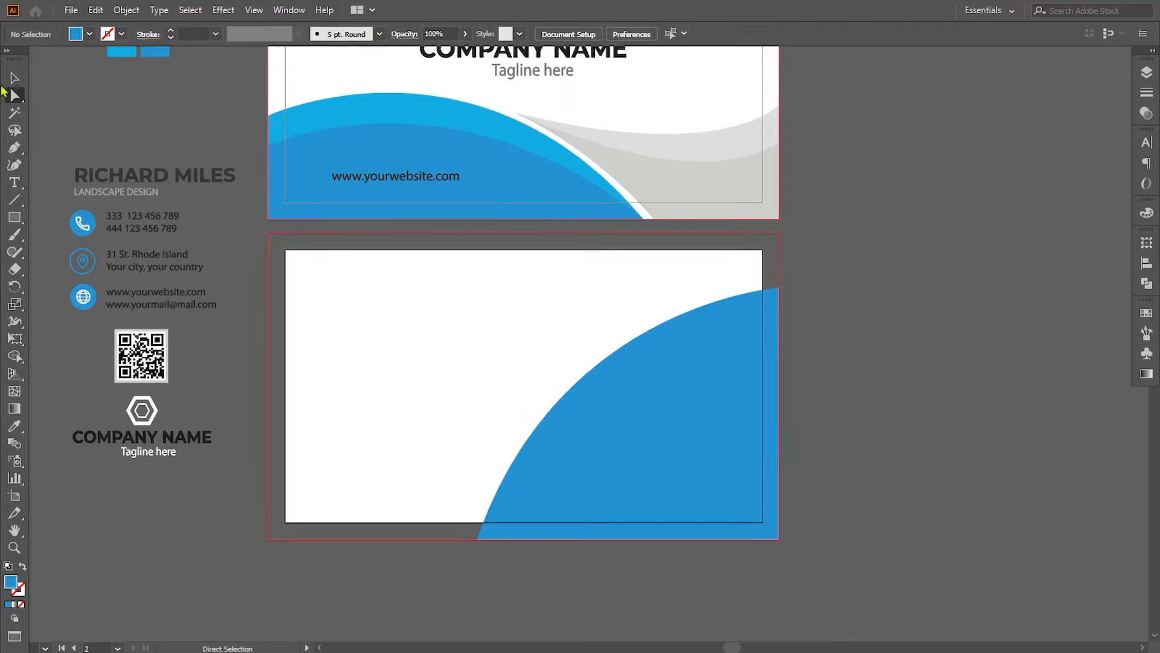
# - Draw a smaller closed arched shape over the second artboard's blue corner shape, starting at about Y 2.91 in, and fill the larger shape with the lighter blue
pyautogui.click(779, 332)
pyautogui.moveTo(766, 404); pyautogui.dragTo(764, 360)
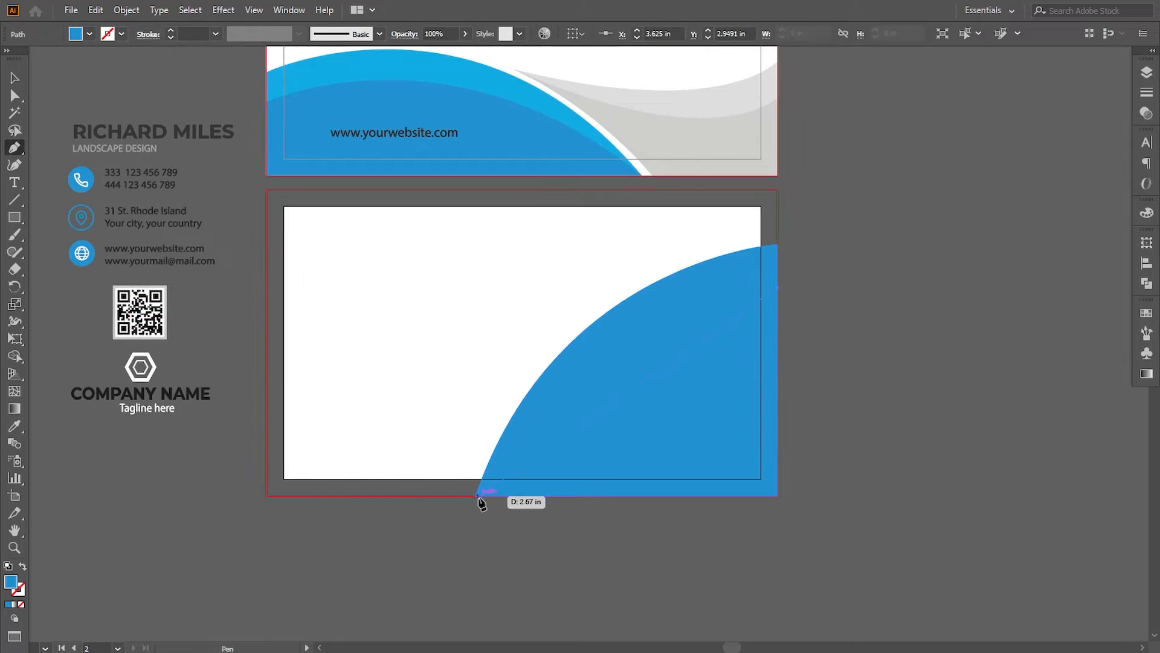
pyautogui.moveTo(477, 496); pyautogui.dragTo(472, 524)
pyautogui.moveTo(409, 635); pyautogui.dragTo(409, 634)
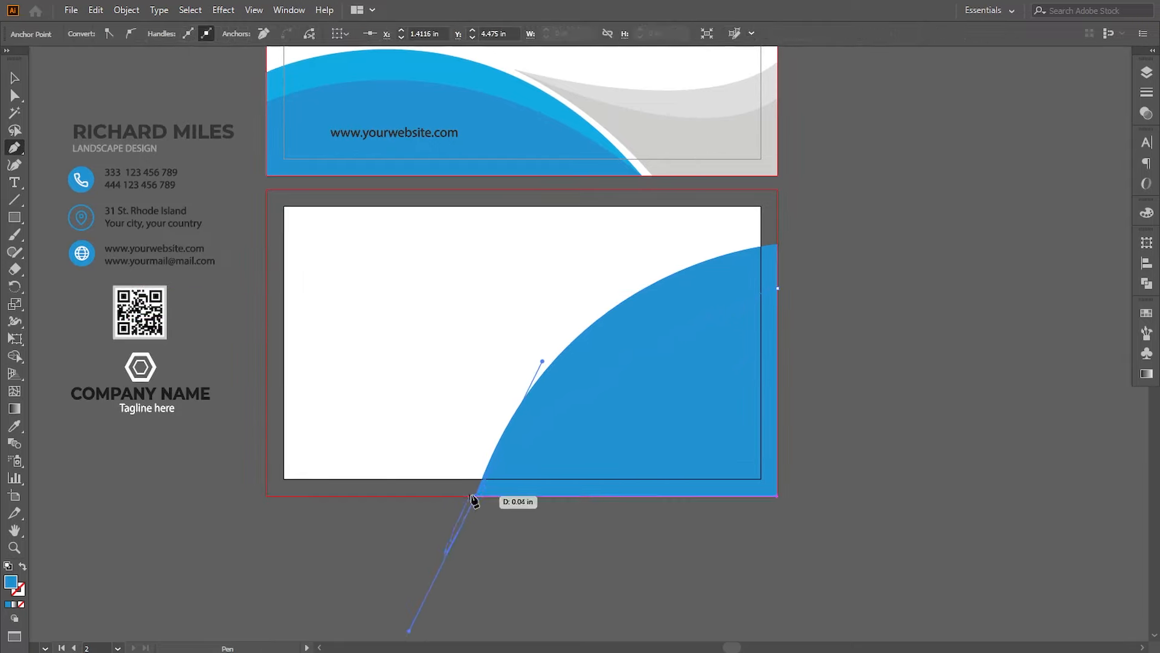
pyautogui.click(477, 497)
pyautogui.click(778, 496)
pyautogui.click(777, 288)
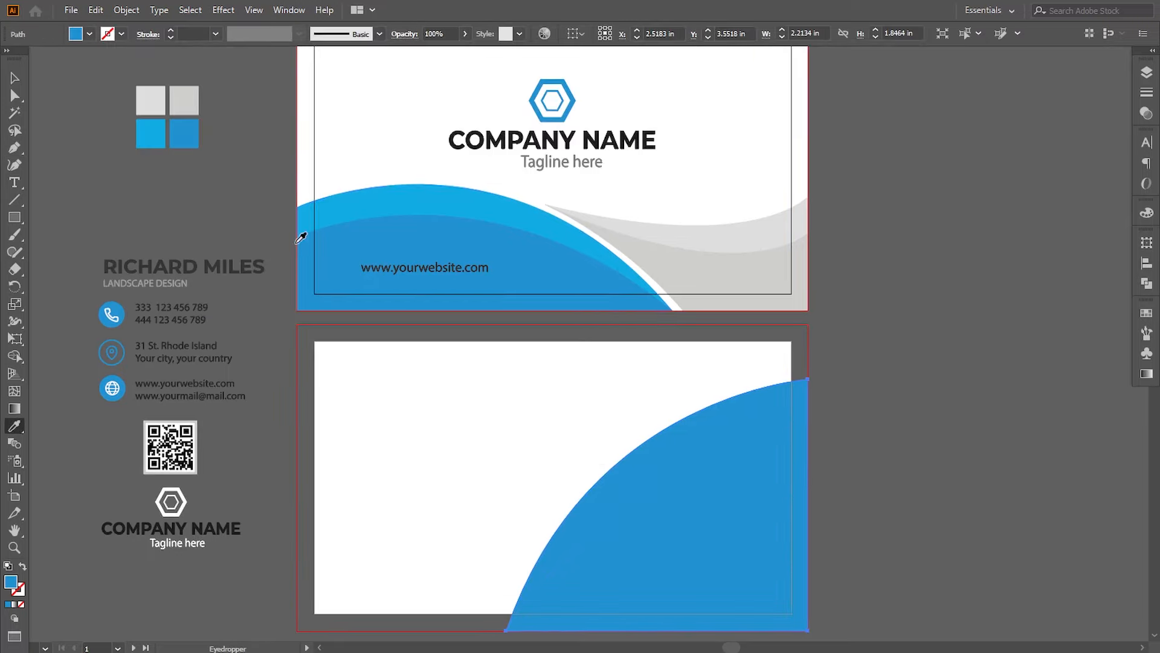
pyautogui.click(304, 229)
pyautogui.moveTo(406, 360); pyautogui.dragTo(390, 247)
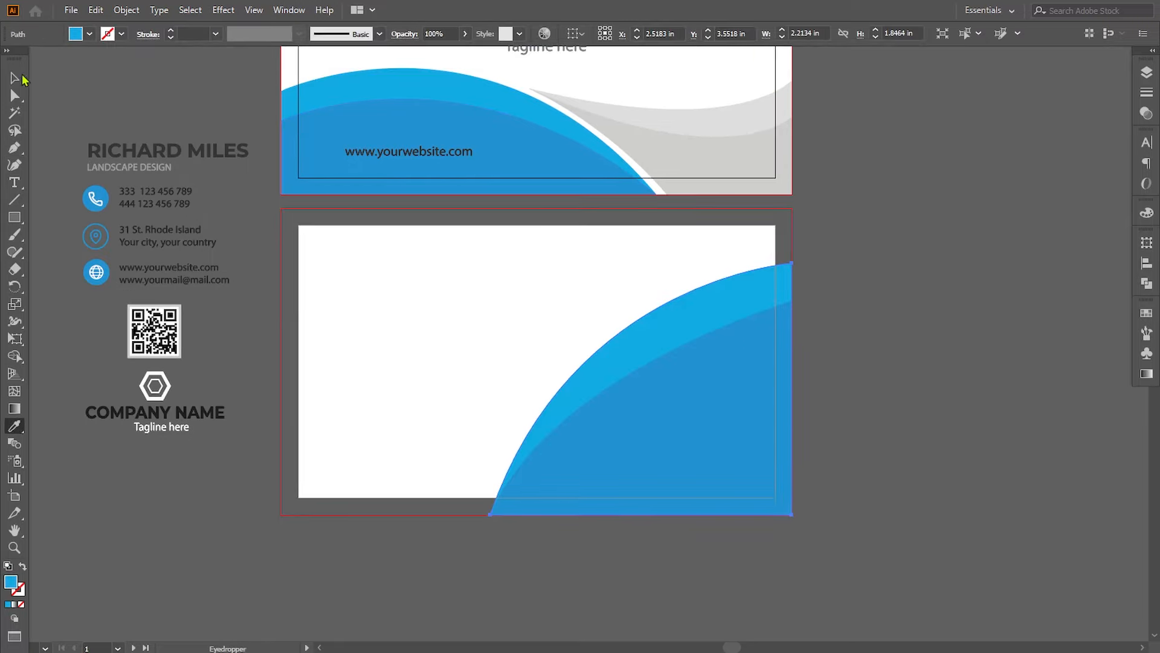
# - Adjust the curve handle of the inner darker blue shape so its arc bows outward, leaving a narrower light blue band
pyautogui.press('a')
pyautogui.click(584, 382)
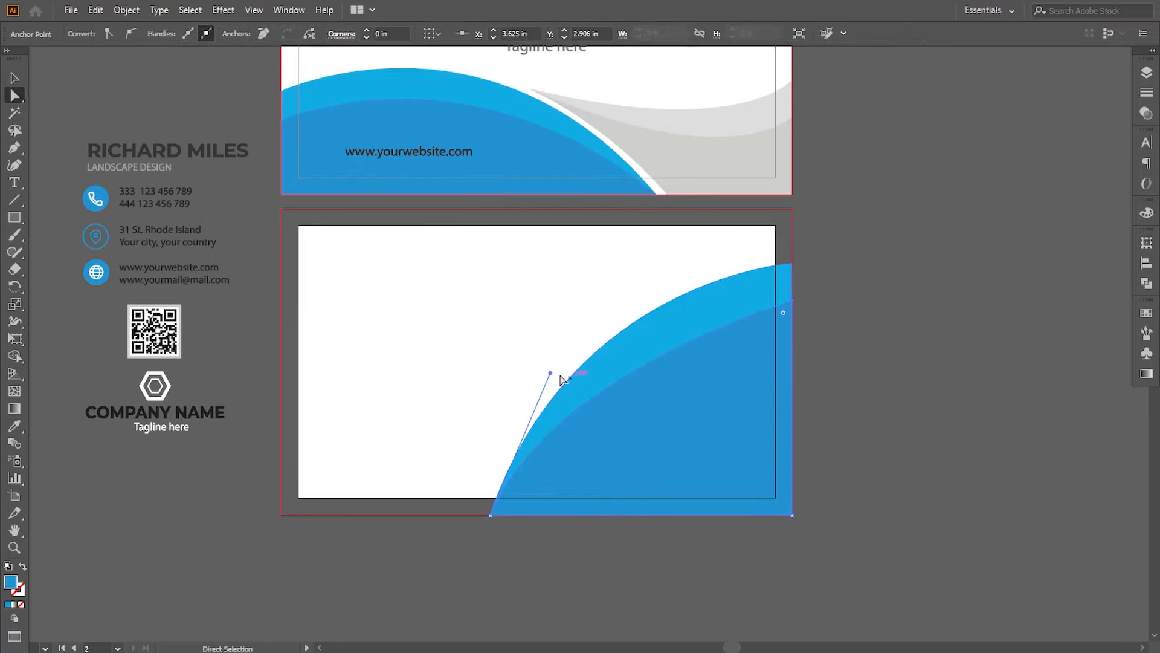
pyautogui.moveTo(551, 374); pyautogui.dragTo(587, 330)
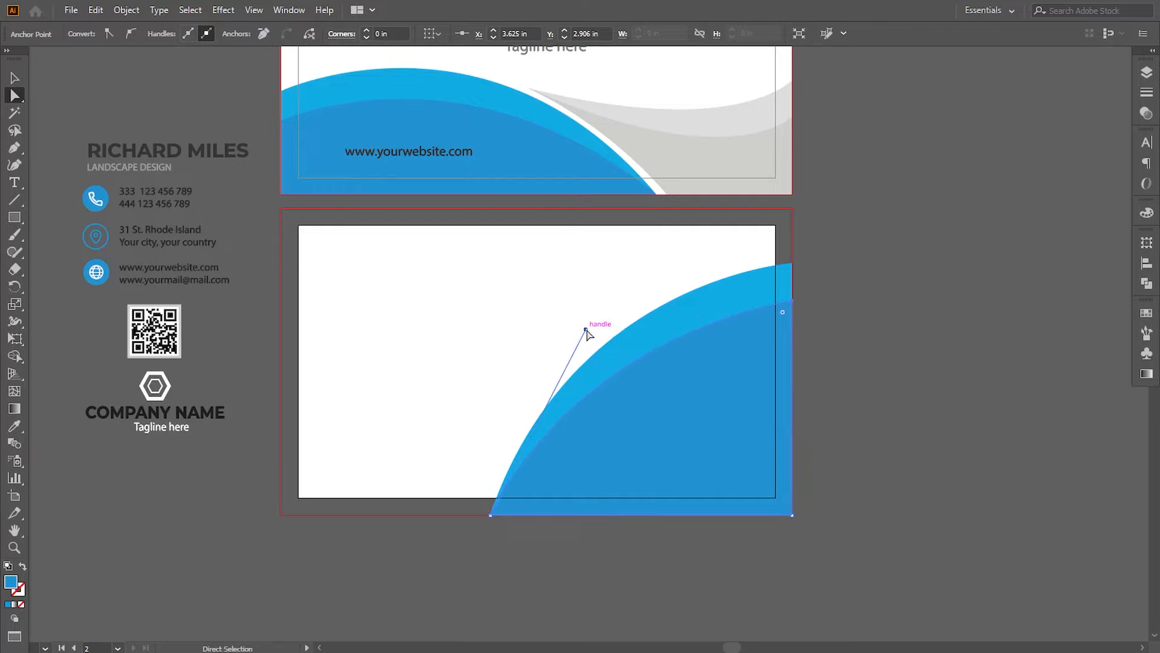
pyautogui.click(968, 395)
pyautogui.moveTo(896, 456); pyautogui.dragTo(925, 515)
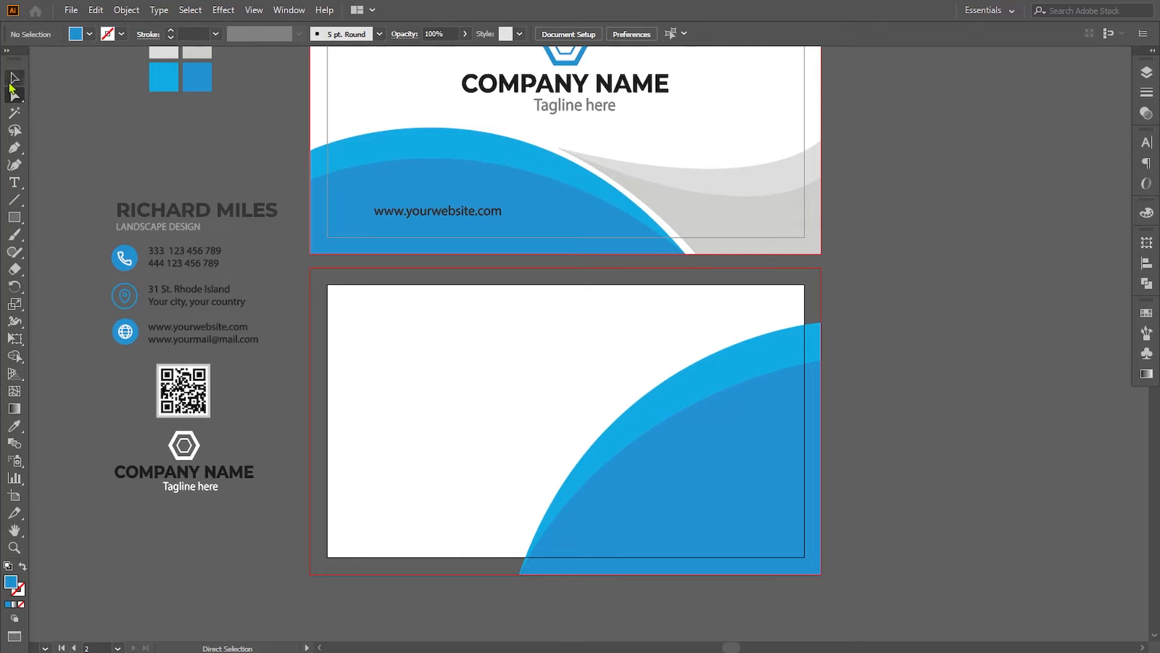
# - Copy the company logo group from the first artboard onto the second artboard's blue area and bring it to the front
pyautogui.click(9, 84)
pyautogui.moveTo(562, 91); pyautogui.dragTo(715, 511)
pyautogui.rightClick(715, 511)
pyautogui.moveTo(780, 428)
pyautogui.click(879, 429)
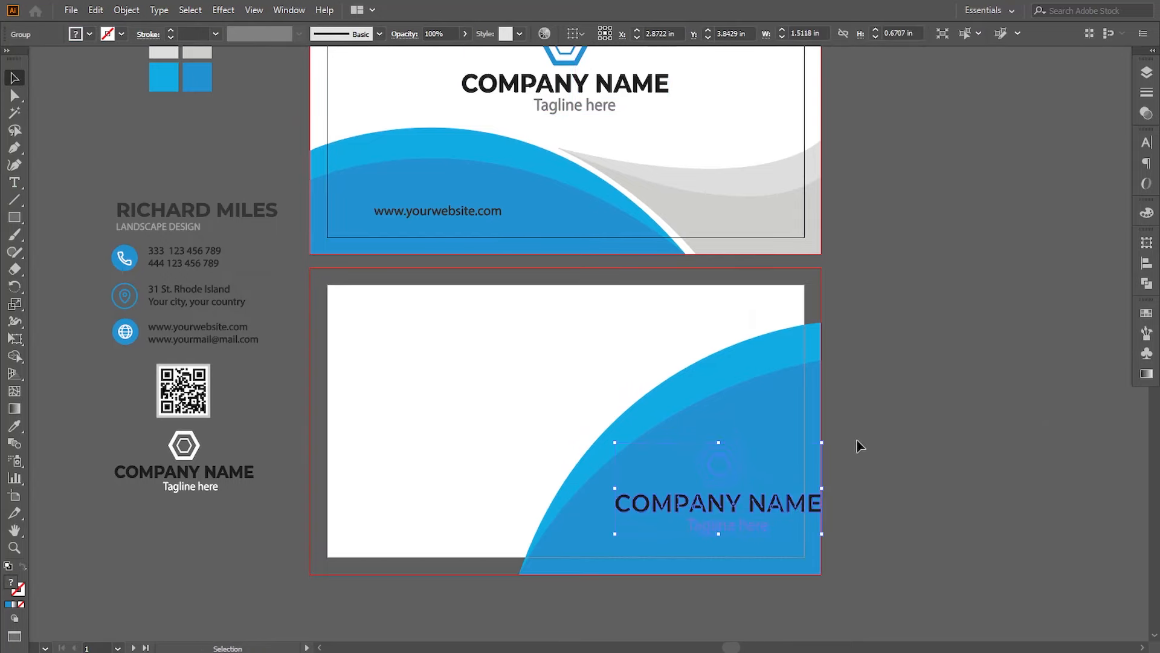
# - Scale the copied logo to about 1.05 in wide and nudge it left within the dark blue area
pyautogui.moveTo(824, 445); pyautogui.dragTo(790, 456)
pyautogui.press('Left')
pyautogui.press('Left')
pyautogui.press('Left')
pyautogui.press('Left')
pyautogui.press('Left')
pyautogui.press('Left')
pyautogui.press('Left')
pyautogui.press('Left')
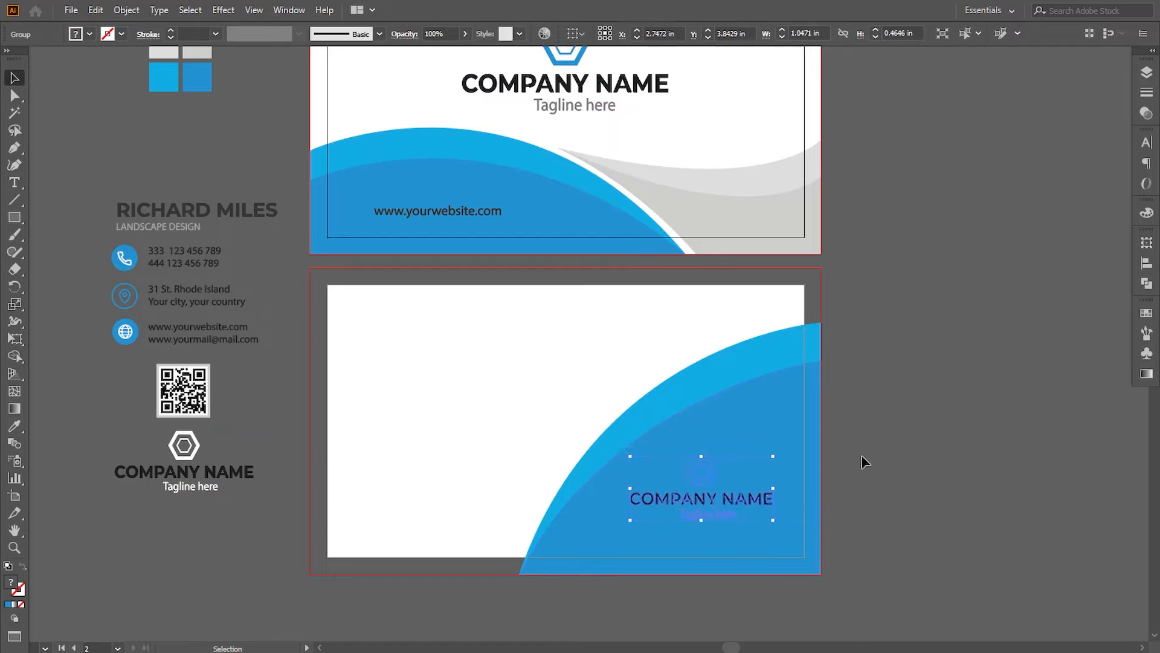
pyautogui.click(866, 463)
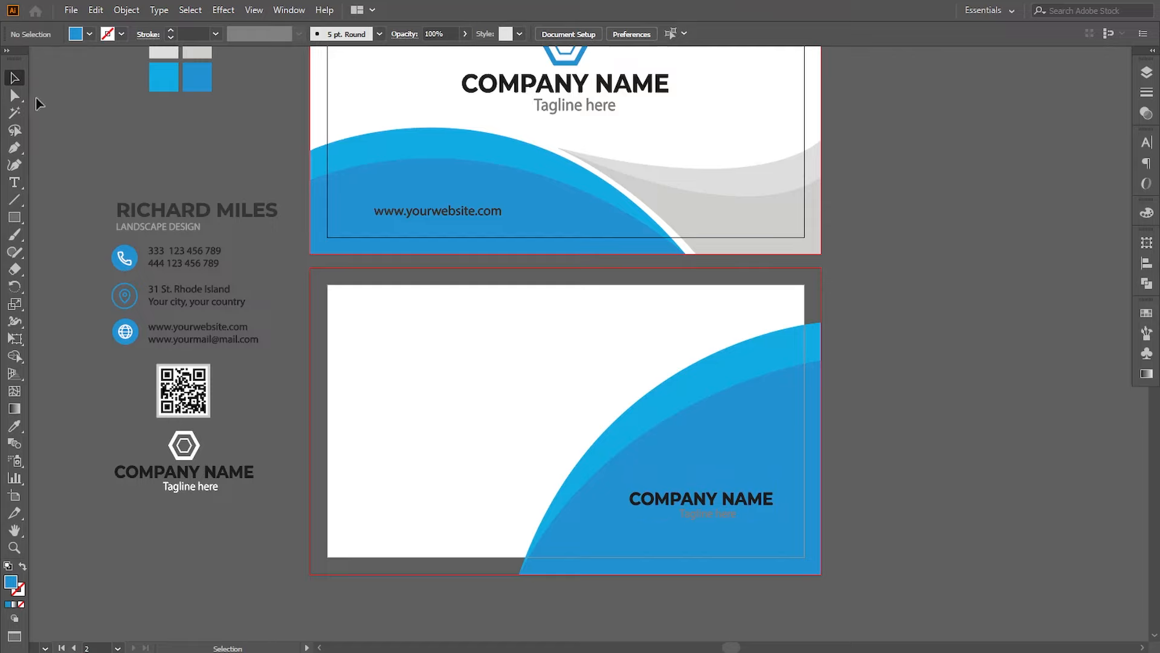
# - Recolor the copied logo's hexagon icon on the second artboard to white
pyautogui.click(706, 472)
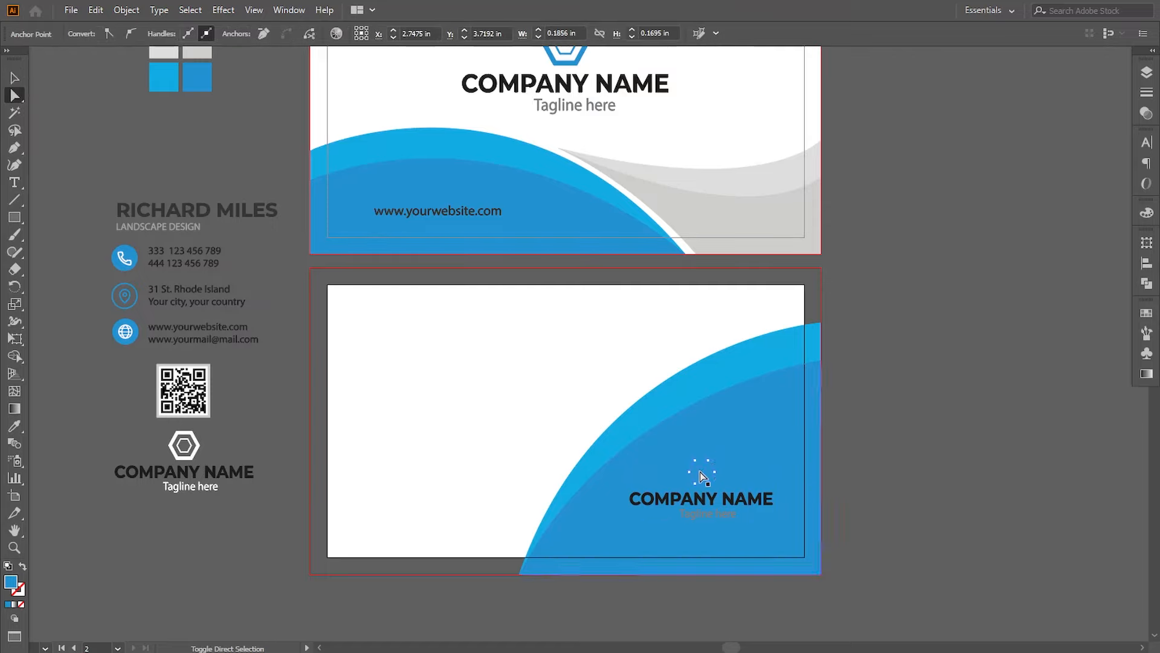
pyautogui.click(12, 425)
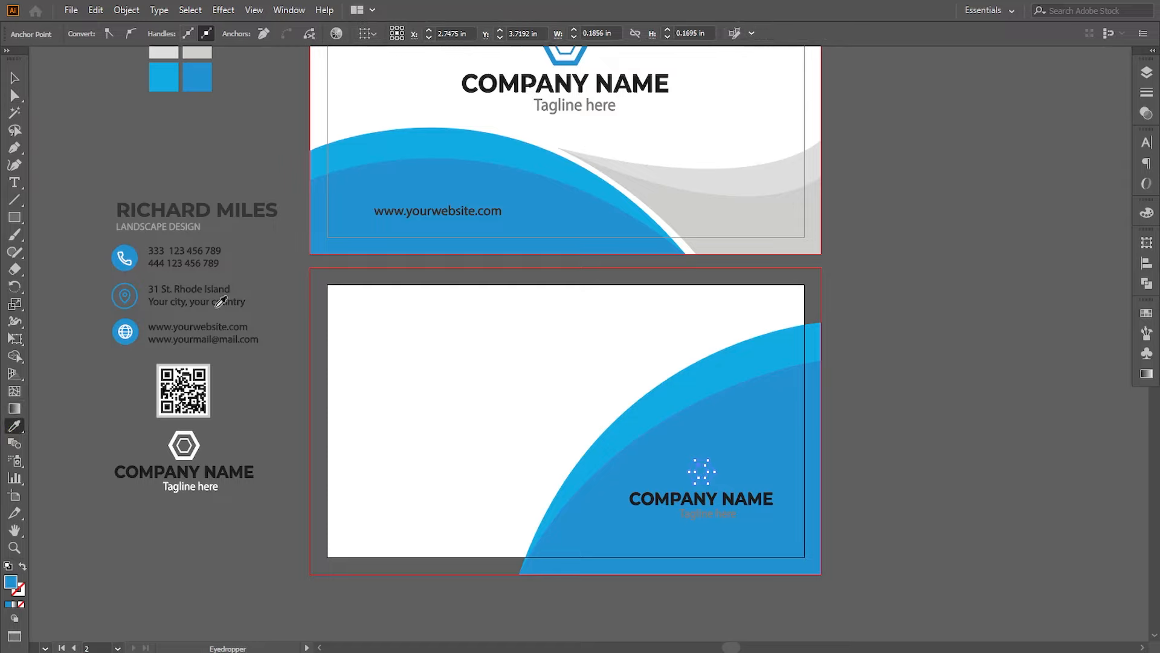
pyautogui.click(679, 109)
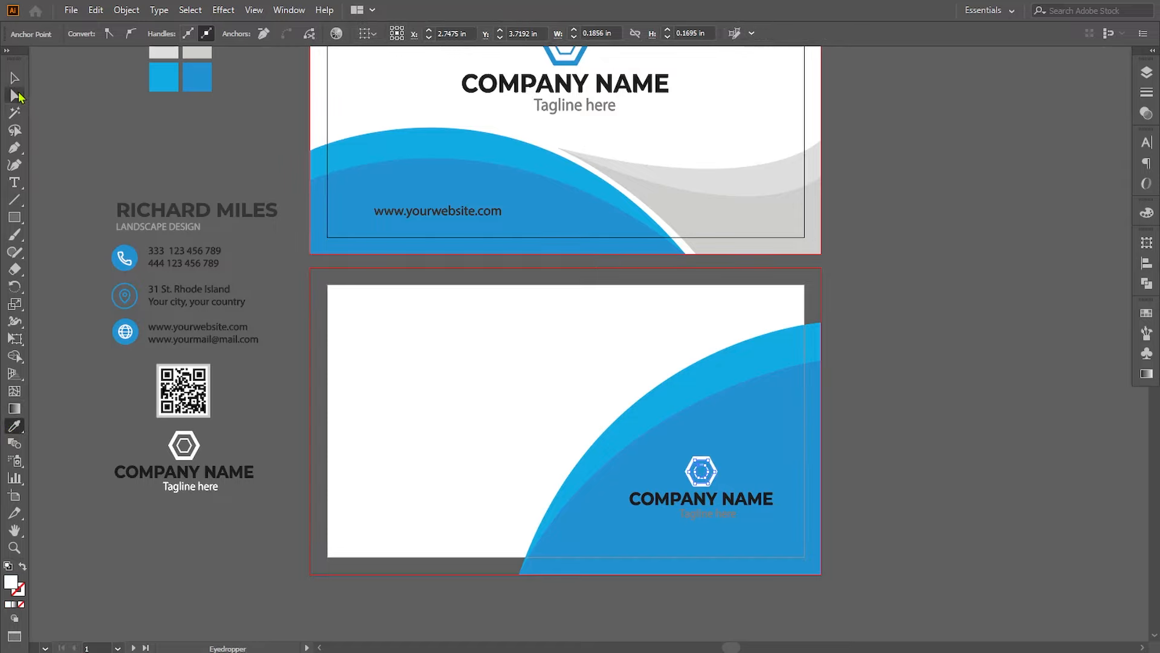
pyautogui.click(15, 96)
pyautogui.click(642, 554)
# - Select all the letters of the "Tagline here" text on the second artboard and fill them with white
pyautogui.moveTo(754, 550); pyautogui.dragTo(738, 474)
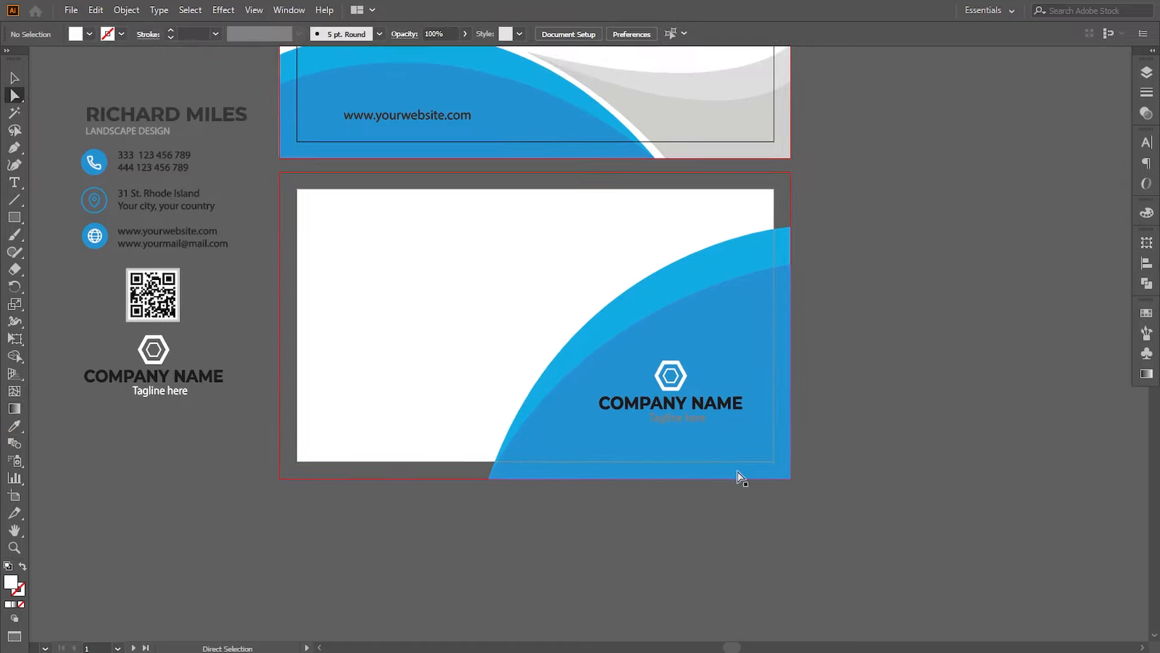
pyautogui.scroll(4, 743, 474)
pyautogui.click(811, 579)
pyautogui.moveTo(812, 582); pyautogui.dragTo(895, 579)
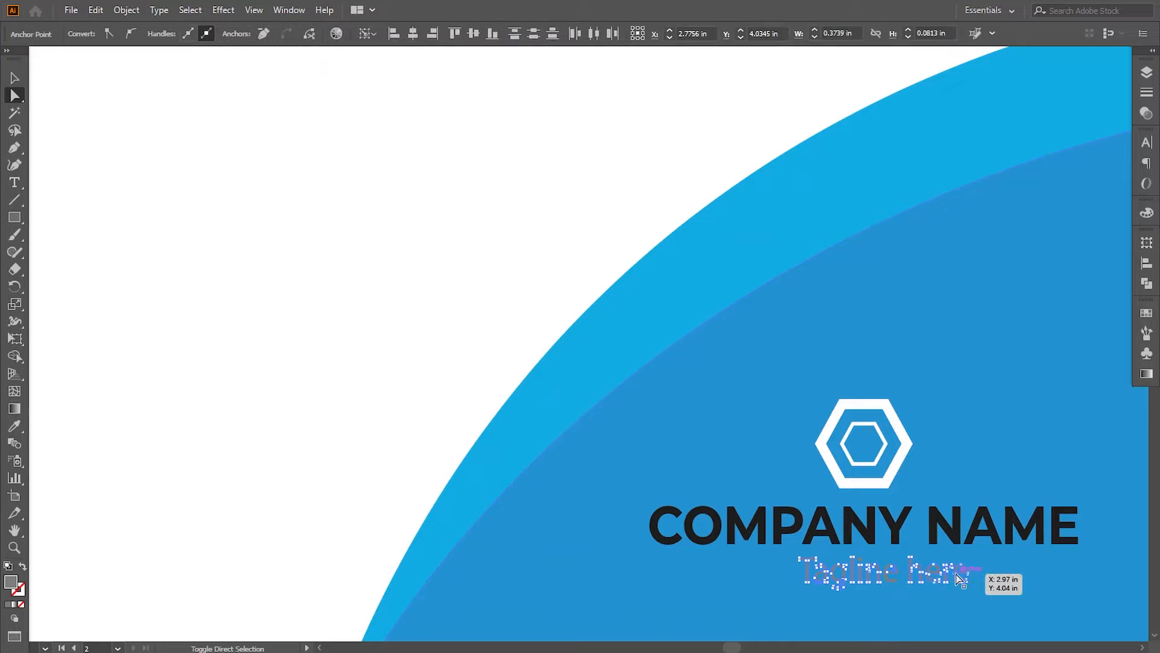
pyautogui.hotkey('ctrl', '-')
pyautogui.hotkey('ctrl', '-')
pyautogui.press('v')
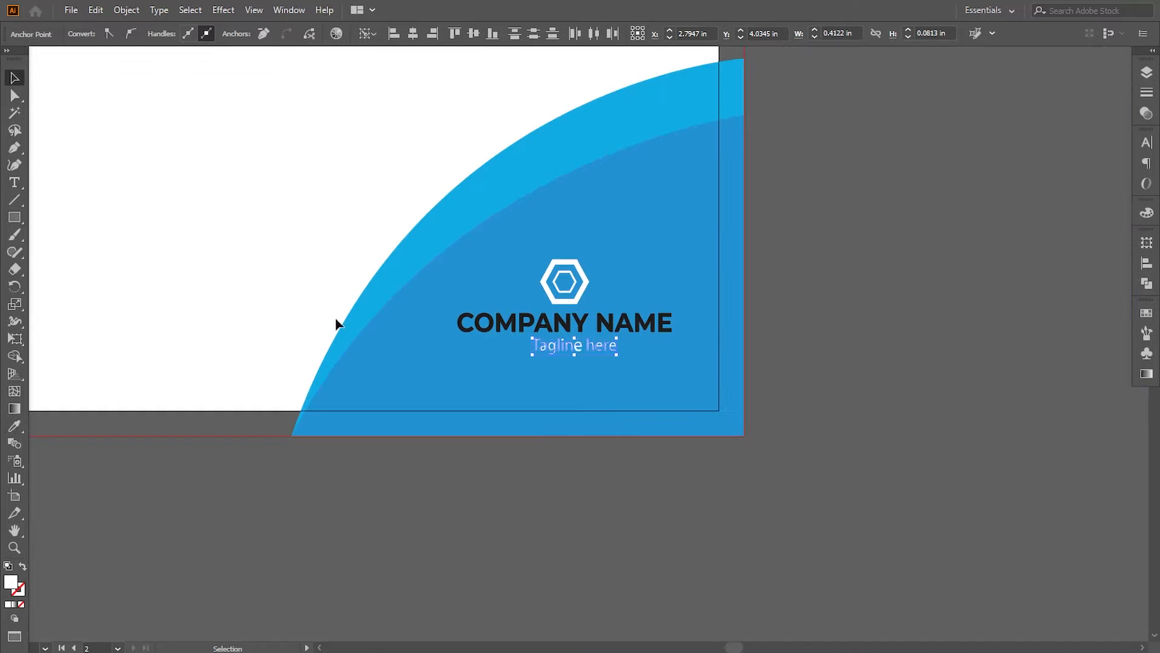
pyautogui.click(402, 505)
# - Move the QR code onto the second artboard's white area, just above the light blue arc
pyautogui.moveTo(402, 505); pyautogui.dragTo(486, 518)
pyautogui.hotkey('ctrl', '-')
pyautogui.hotkey('ctrl', '-')
pyautogui.hotkey('ctrl', '-')
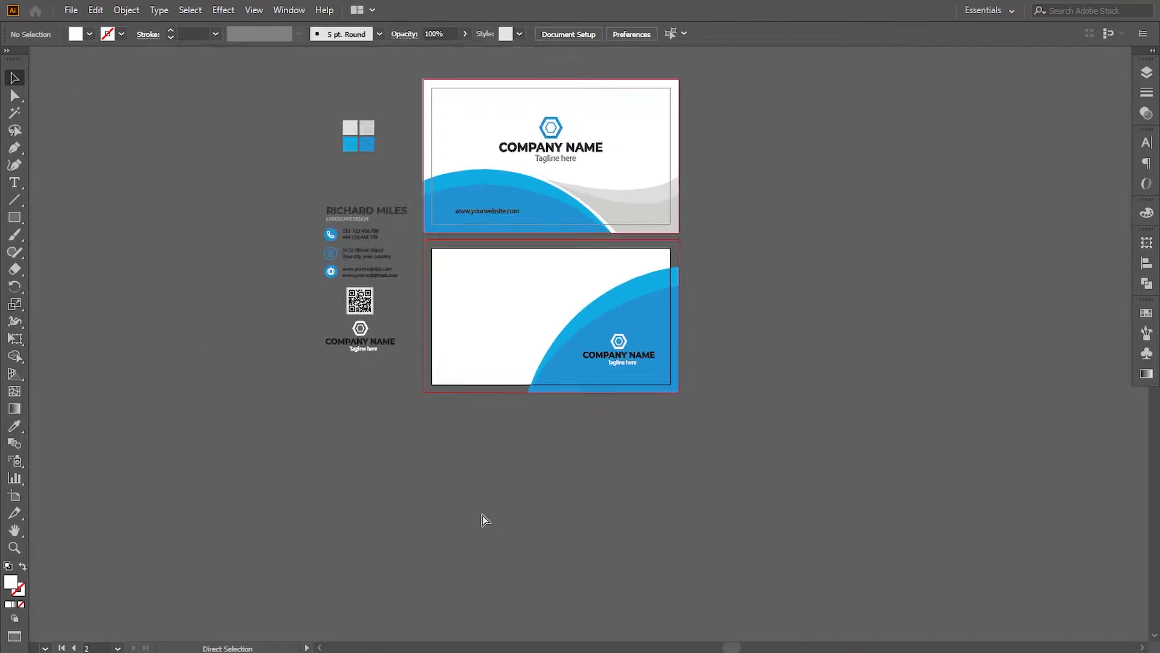
pyautogui.hotkey('ctrl', '+')
pyautogui.moveTo(379, 327); pyautogui.dragTo(409, 420)
pyautogui.moveTo(285, 396); pyautogui.dragTo(639, 353)
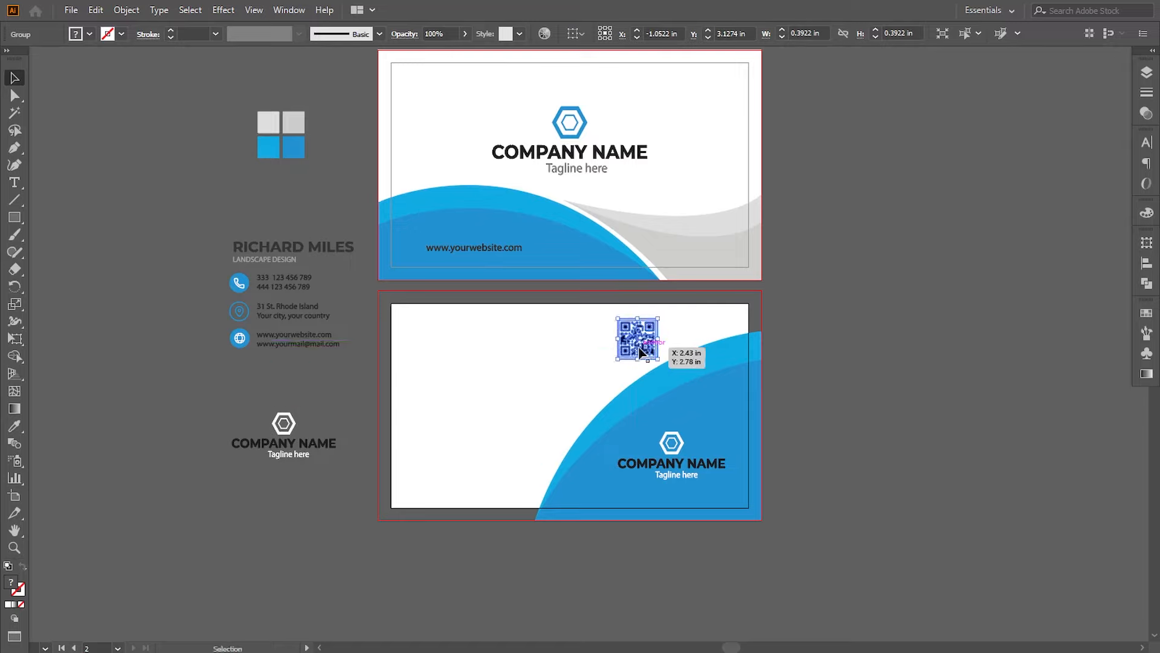
# - Nudge the QR code left and slightly down to about X 2.205 in and Y 2.7412 in
pyautogui.press('Left')
pyautogui.press('Left')
pyautogui.press('Left')
pyautogui.press('Left')
pyautogui.press('Left')
pyautogui.press('Left')
pyautogui.press('Left')
pyautogui.press('Left')
pyautogui.press('Left')
pyautogui.press('Left')
pyautogui.press('Left')
pyautogui.press('Left')
pyautogui.press('Left')
pyautogui.press('Left')
pyautogui.press('Left')
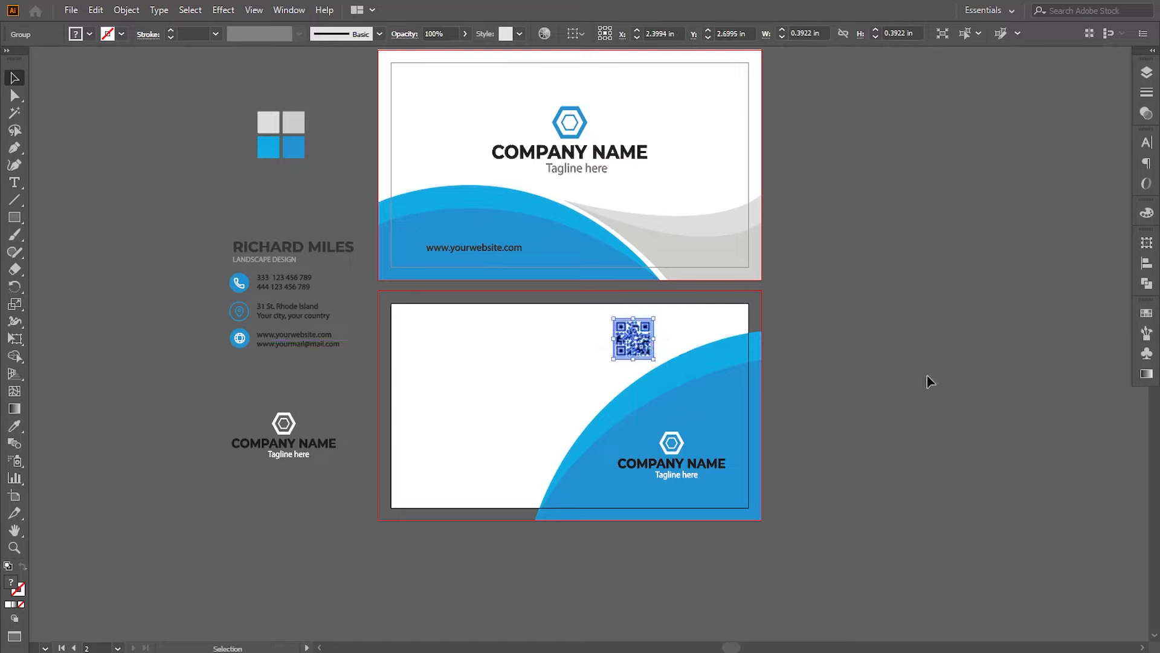
pyautogui.press('Down')
pyautogui.press('Down')
pyautogui.press('Down')
pyautogui.press('Down')
pyautogui.press('Down')
pyautogui.press('Down')
pyautogui.press('Down')
pyautogui.press('Up')
pyautogui.press('Up')
pyautogui.press('Up')
pyautogui.press('Up')
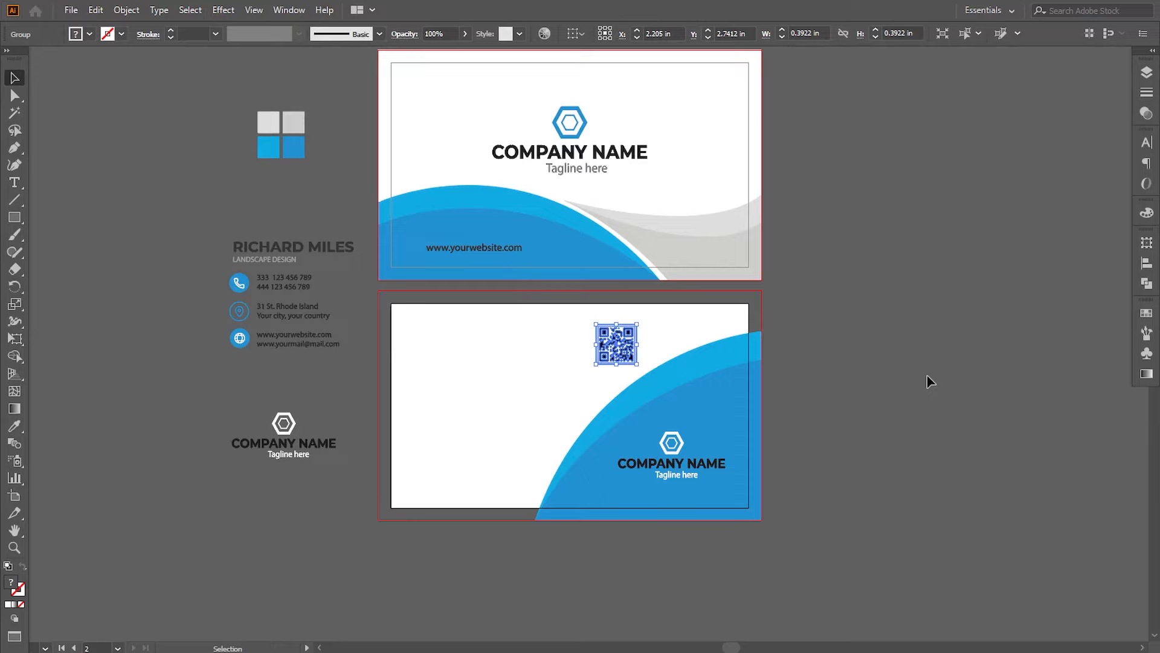
pyautogui.click(930, 382)
# - Move the person's name and the "LANDSCAPE DESIGN" text onto the second artboard's upper-left white area
pyautogui.moveTo(483, 442); pyautogui.dragTo(495, 441)
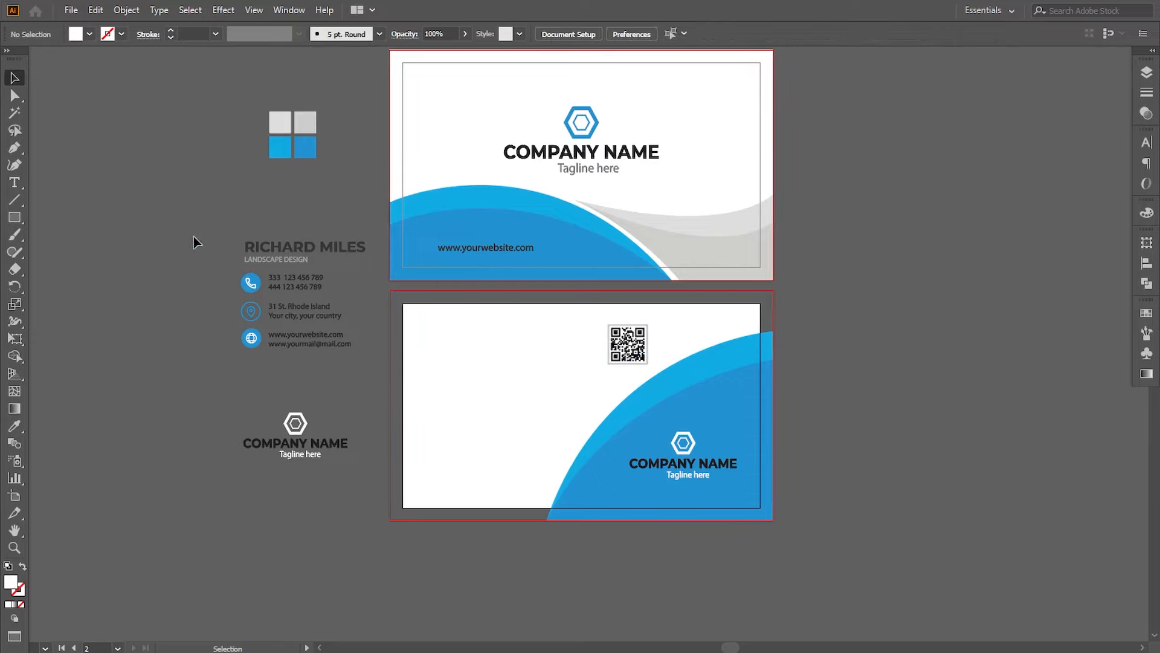
pyautogui.moveTo(190, 236); pyautogui.dragTo(316, 362)
pyautogui.click(301, 371)
pyautogui.moveTo(222, 226); pyautogui.dragTo(456, 351)
pyautogui.click(206, 320)
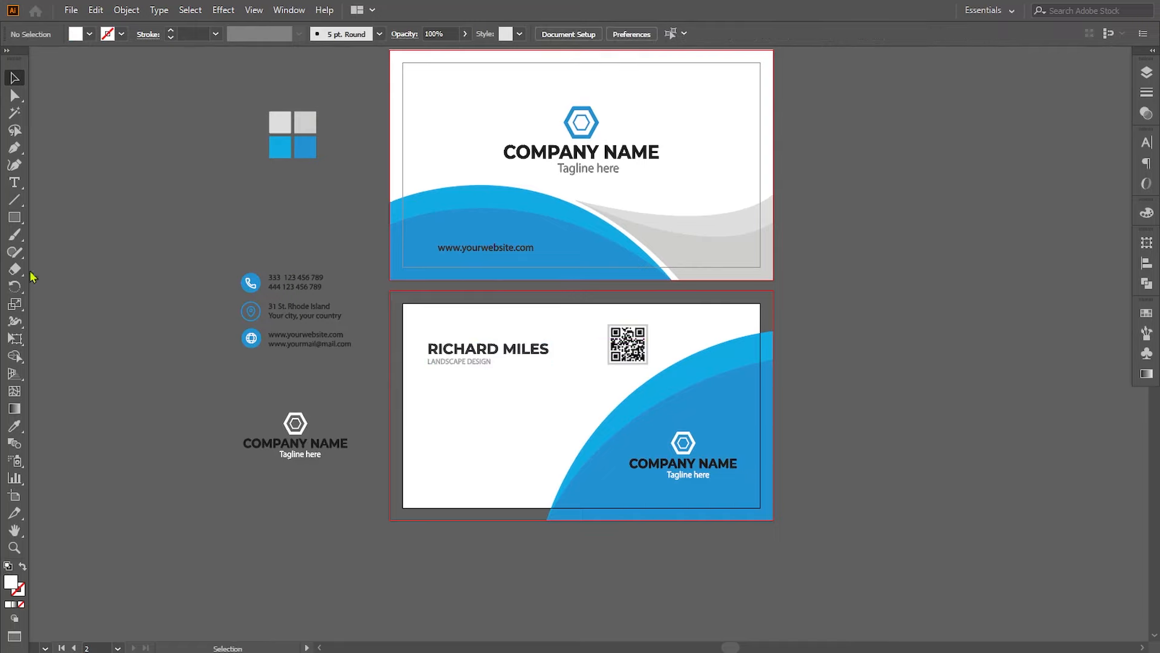
# - Draw a thin rectangle about 0.26 x 0.02 in below "LANDSCAPE DESIGN" and fill it with the darker blue
pyautogui.hotkey('ctrl', '+')
pyautogui.hotkey('ctrl', '+')
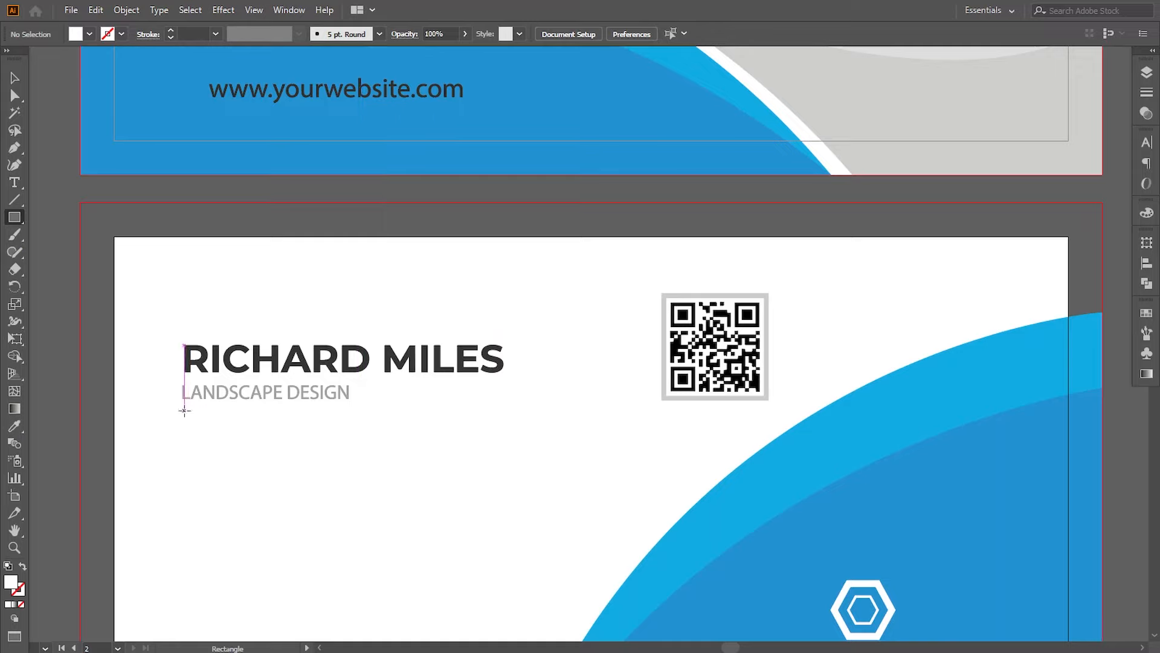
pyautogui.moveTo(202, 416)
pyautogui.mouseDown()
pyautogui.moveTo(259, 426)
pyautogui.moveTo(194, 413)
pyautogui.mouseUp()
pyautogui.press('i')
pyautogui.click(551, 124)
pyautogui.press('v')
pyautogui.click(84, 188)
pyautogui.click(97, 406)
# - Align the left edges of the blue bar, the job title and the name
pyautogui.click(201, 414)
pyautogui.keyDown('shift'); pyautogui.click(207, 396); pyautogui.keyUp('shift')
pyautogui.click(602, 34)
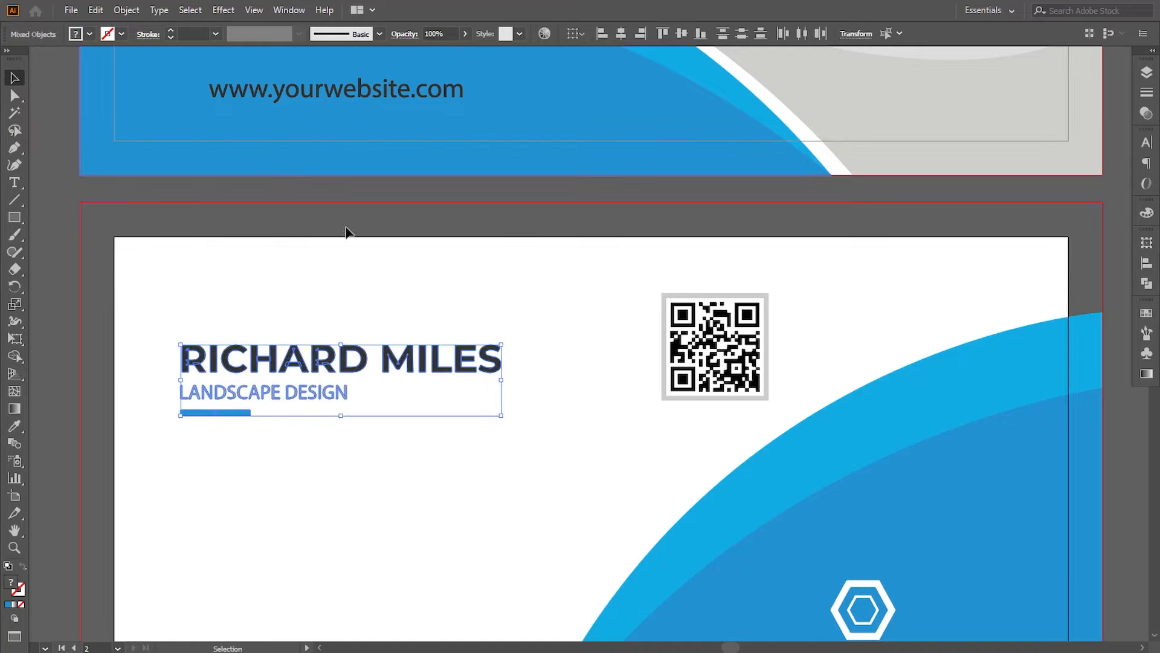
pyautogui.click(92, 393)
# - Lengthen the blue bar below the job title slightly and make it thinner
pyautogui.hotkey('ctrl', '-')
pyautogui.hotkey('ctrl', '-')
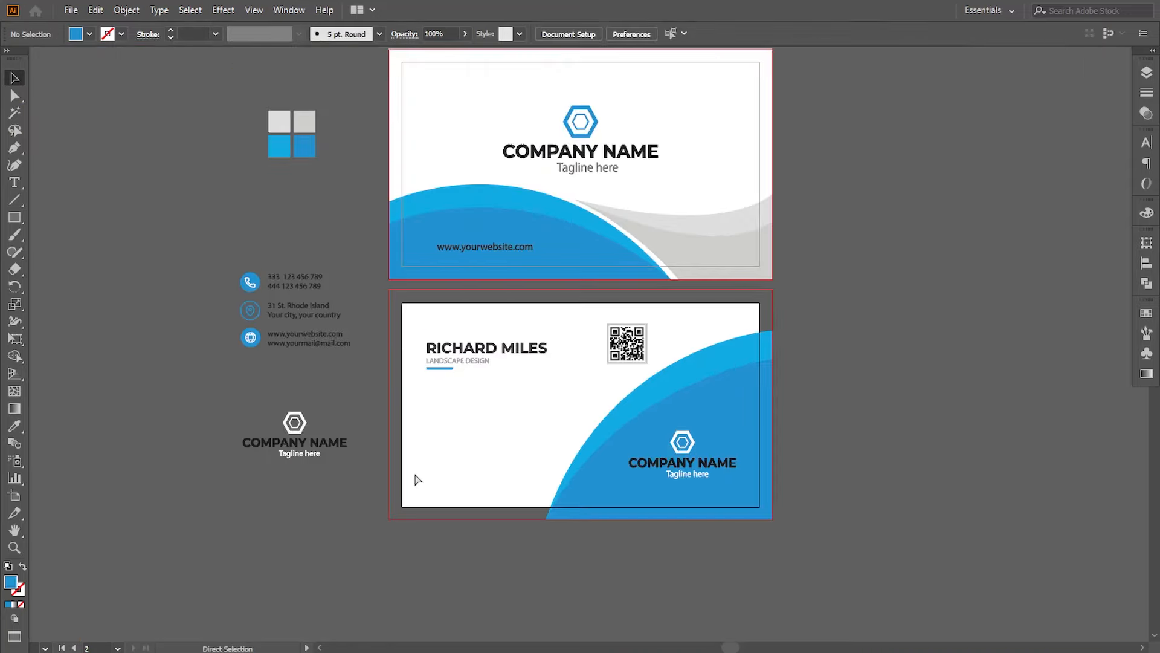
pyautogui.hotkey('ctrl', '+')
pyautogui.hotkey('ctrl', '+')
pyautogui.moveTo(166, 451); pyautogui.dragTo(398, 411)
pyautogui.hotkey('ctrl', '+')
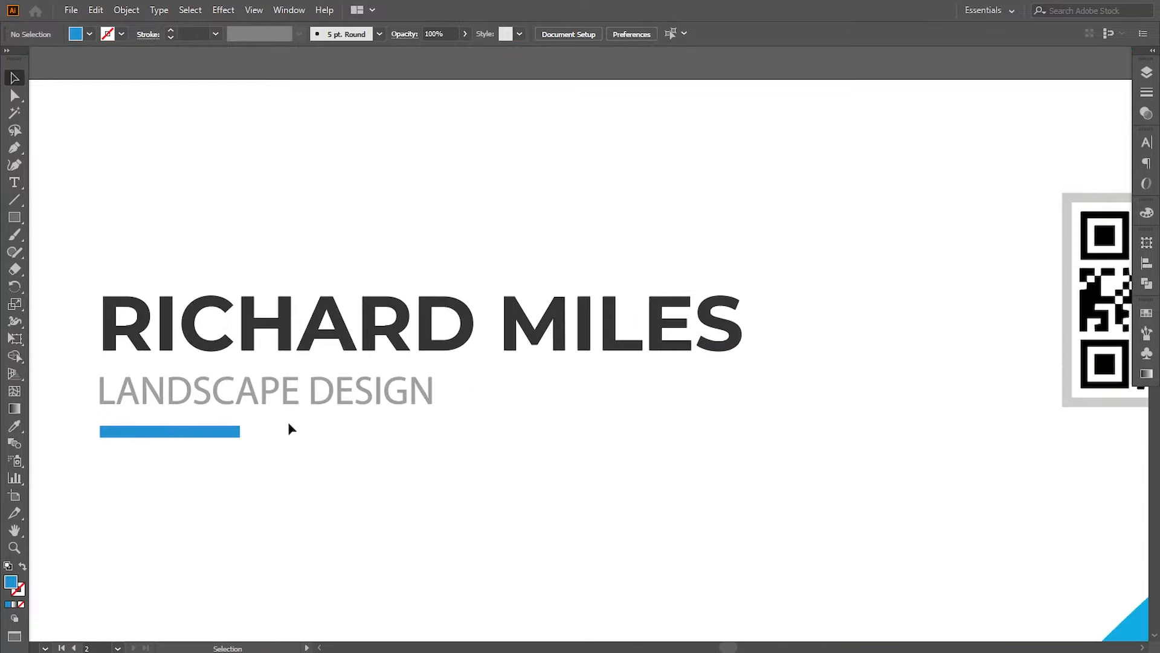
pyautogui.click(239, 434)
pyautogui.moveTo(234, 491); pyautogui.dragTo(562, 413)
pyautogui.hotkey('ctrl', '+')
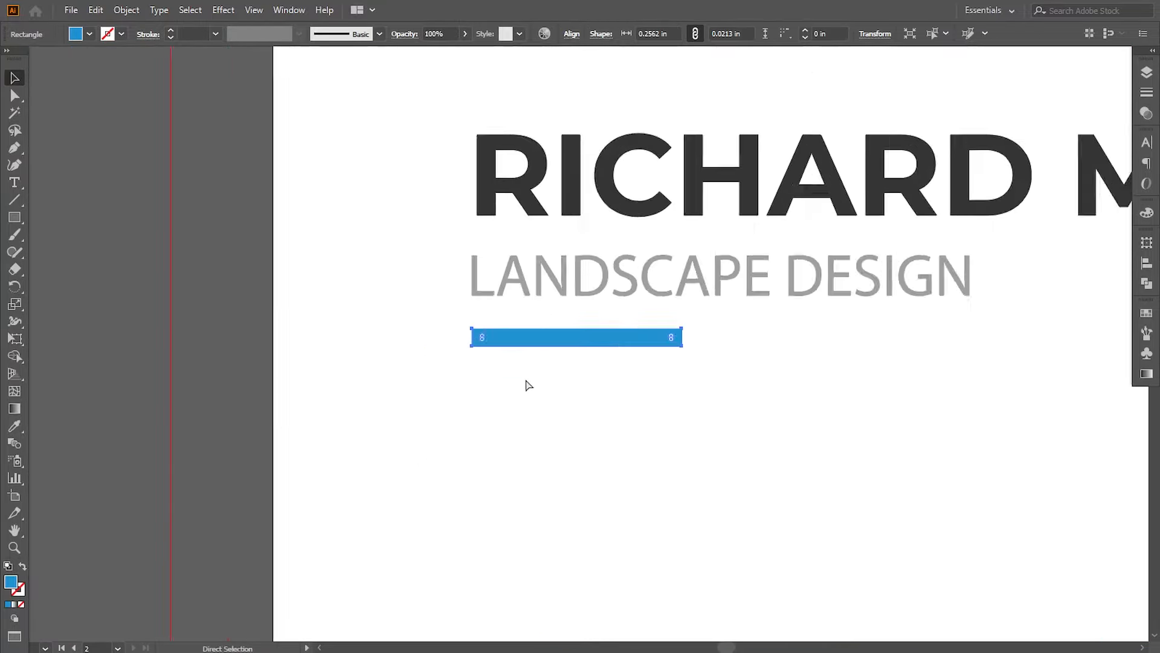
pyautogui.hotkey('ctrl', '+')
pyautogui.moveTo(712, 342); pyautogui.dragTo(739, 343)
pyautogui.moveTo(585, 354); pyautogui.dragTo(588, 347)
pyautogui.hotkey('ctrl', '-')
pyautogui.hotkey('ctrl', '-')
pyautogui.hotkey('ctrl', '-')
pyautogui.click(617, 403)
pyautogui.hotkey('ctrl', '-')
pyautogui.moveTo(593, 396); pyautogui.dragTo(452, 407)
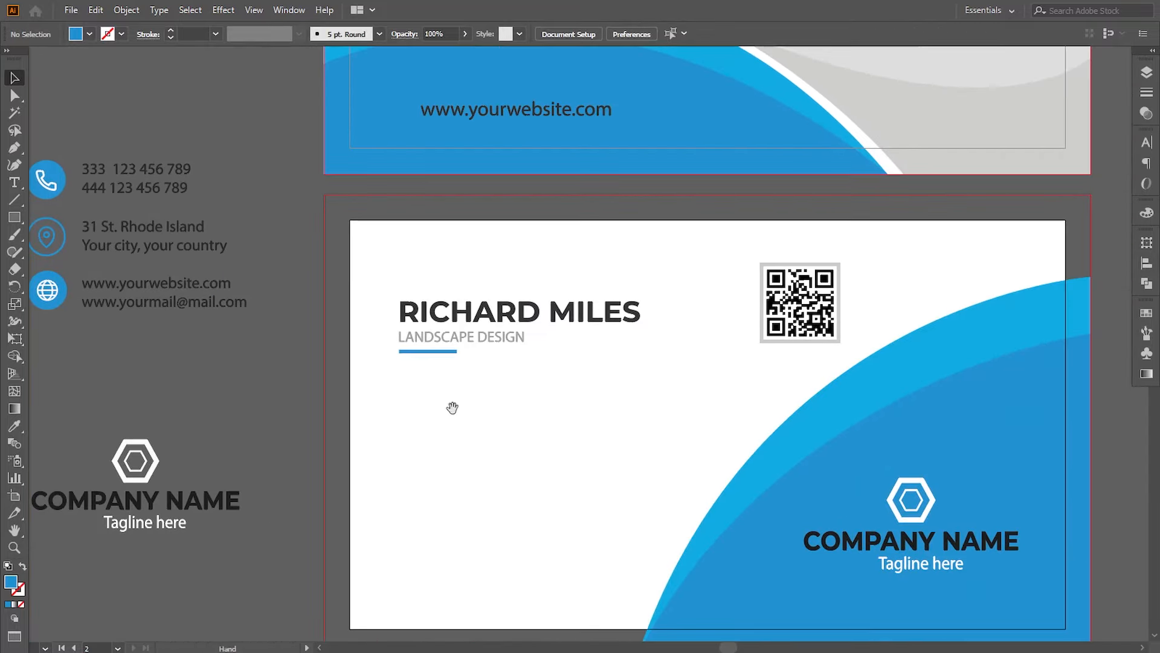
pyautogui.click(426, 353)
pyautogui.click(332, 403)
# - Move the phone, address and web contact lines with their icons onto the second artboard, below the blue bar
pyautogui.moveTo(331, 403); pyautogui.dragTo(389, 352)
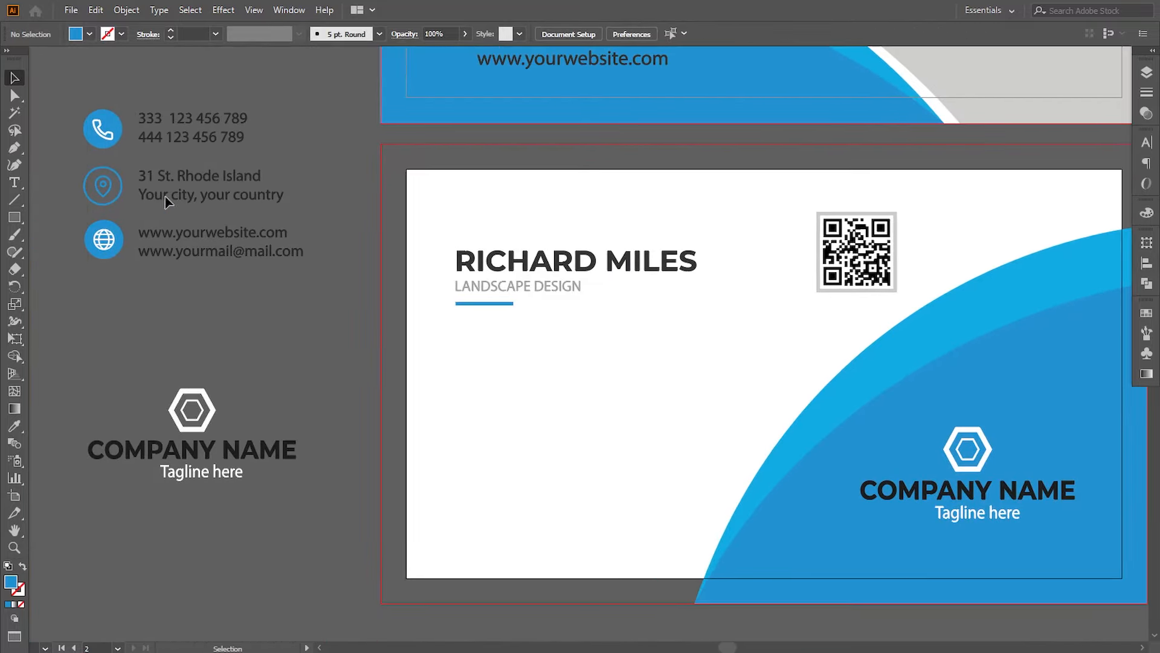
pyautogui.moveTo(73, 124); pyautogui.dragTo(242, 277)
pyautogui.moveTo(202, 241); pyautogui.dragTo(567, 472)
pyautogui.click(175, 326)
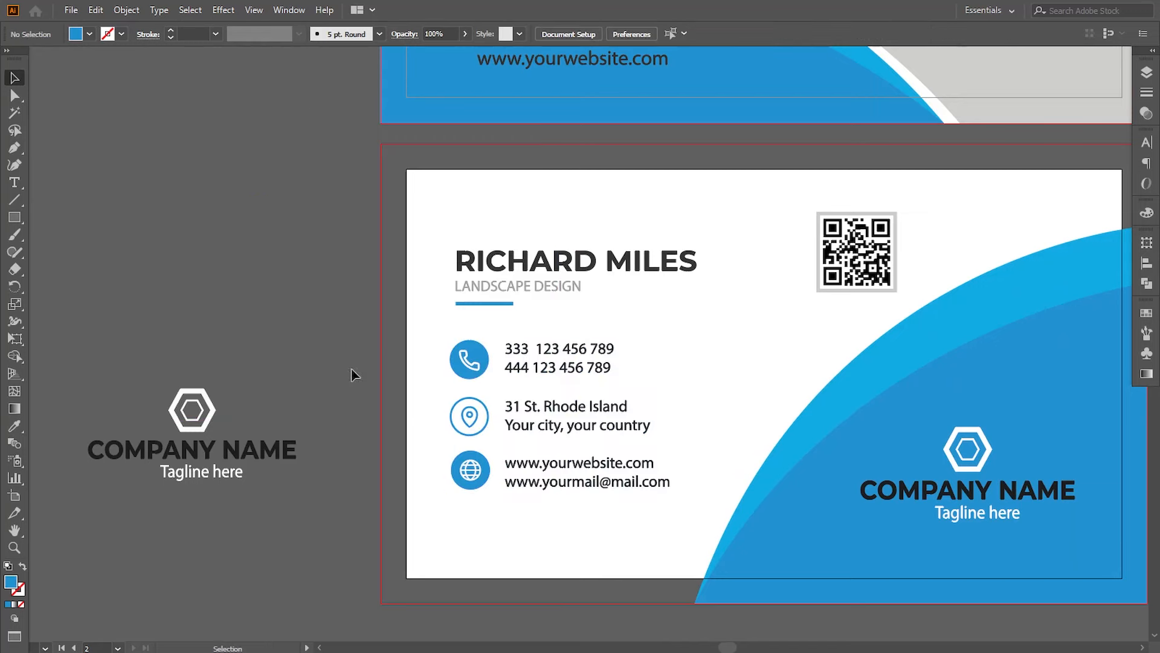
# - Align the left edges of the contact details with the name, job title and blue bar
pyautogui.moveTo(421, 380); pyautogui.dragTo(328, 378)
pyautogui.moveTo(476, 520); pyautogui.dragTo(476, 519)
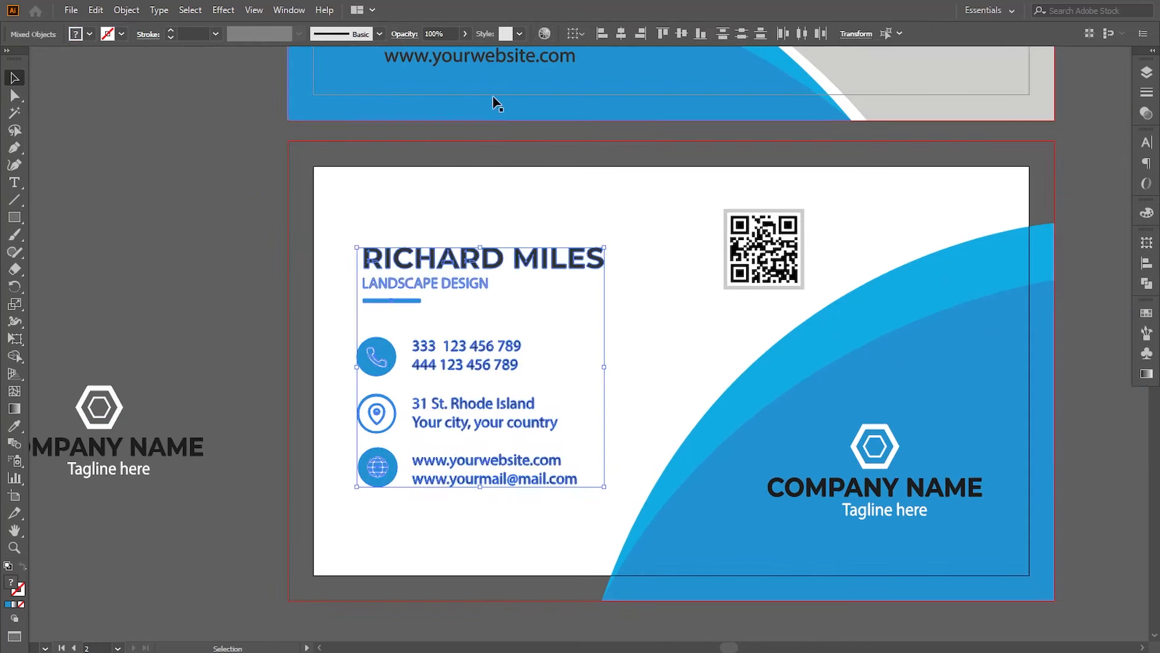
pyautogui.click(602, 33)
pyautogui.click(260, 283)
# - Select the name, job title, blue bar and contact details together and nudge the whole block down on the second artboard
pyautogui.scroll(-1, 363, 344)
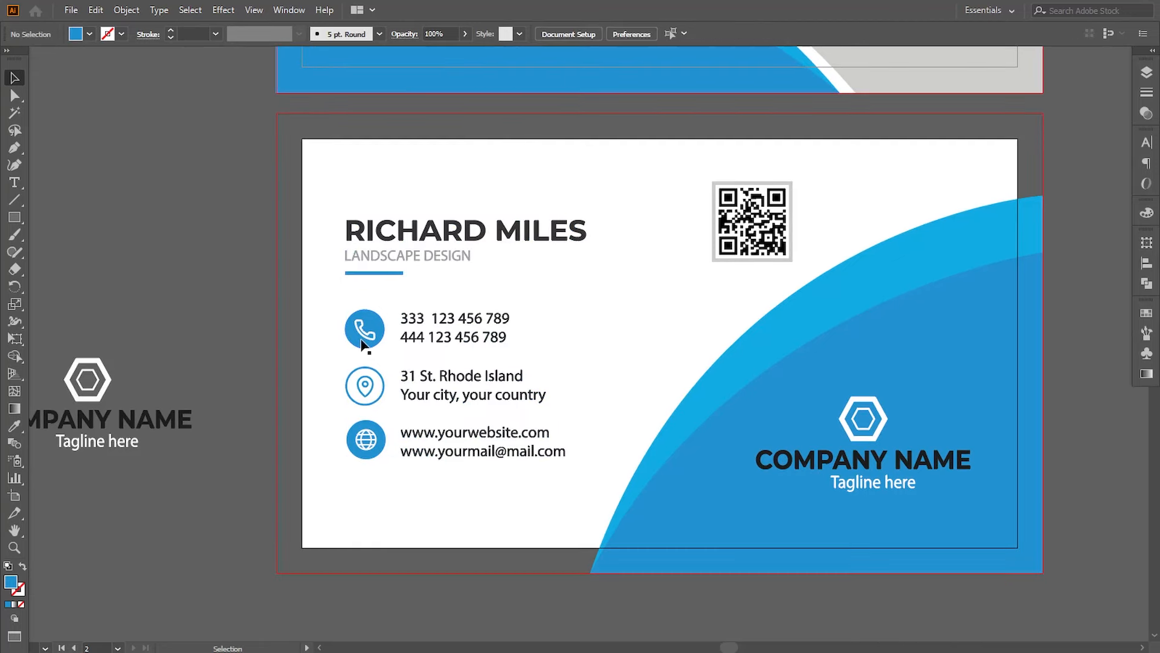
pyautogui.moveTo(332, 195); pyautogui.dragTo(507, 428)
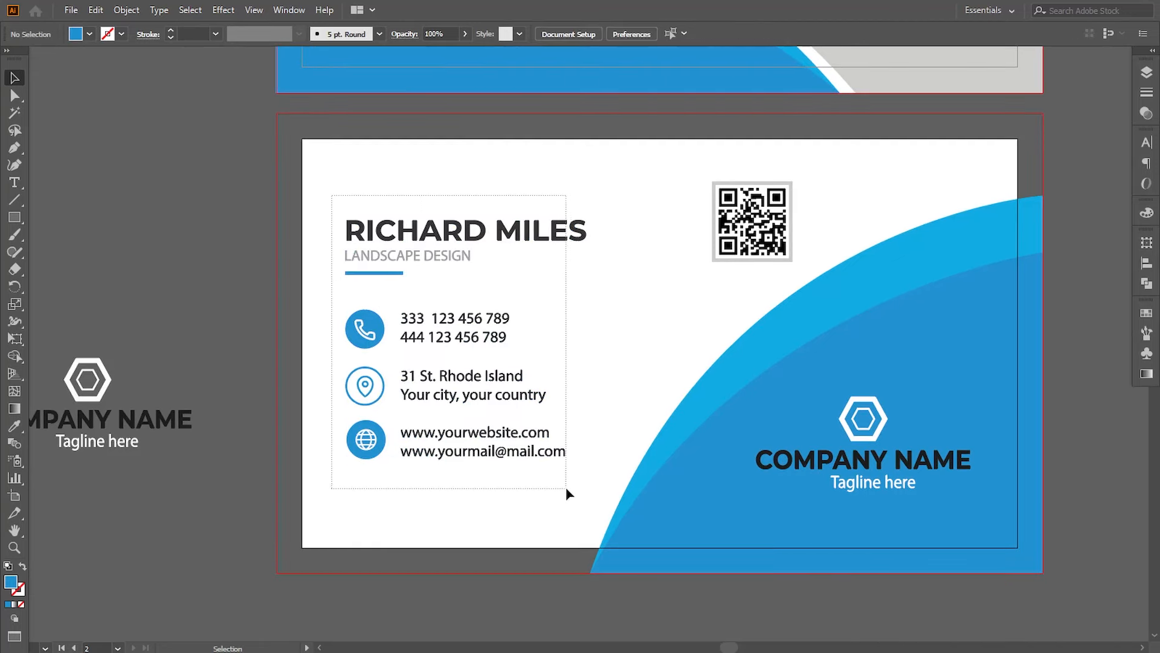
pyautogui.moveTo(566, 487); pyautogui.dragTo(565, 488)
pyautogui.press('Down')
pyautogui.press('Down')
pyautogui.press('Down')
pyautogui.press('Down')
pyautogui.press('Down')
pyautogui.press('Down')
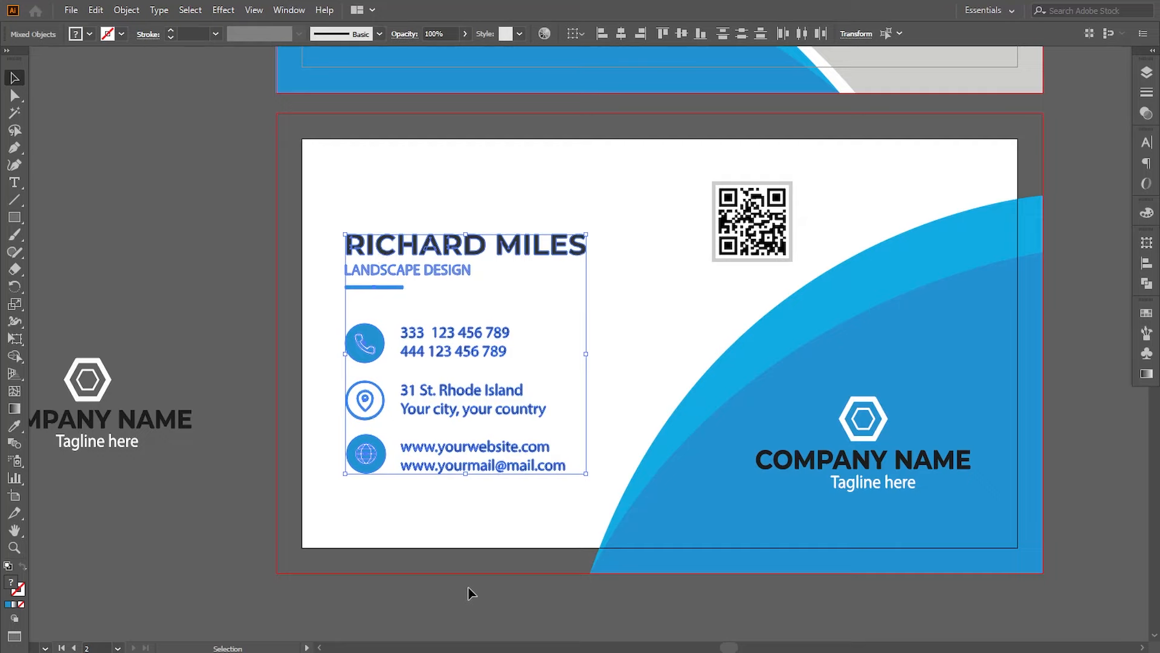
pyautogui.press('Down')
pyautogui.press('Down')
pyautogui.press('Down')
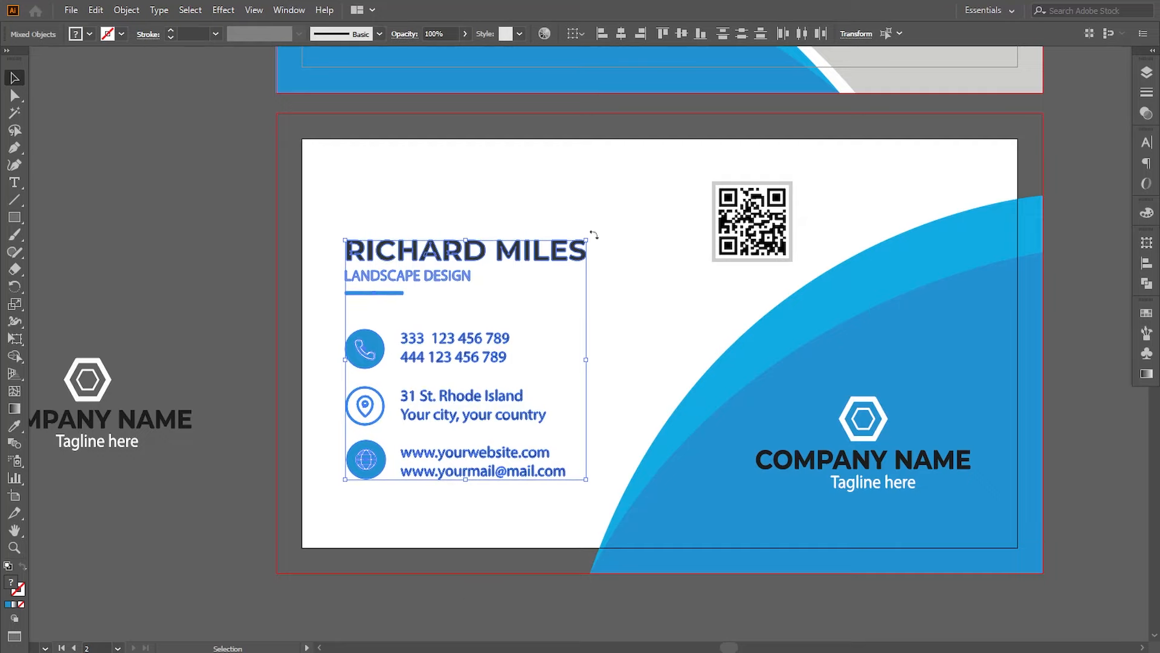
# - Enlarge the name and contact details block slightly and nudge it to the right and up on the second artboard
pyautogui.moveTo(584, 239)
pyautogui.mouseDown()
pyautogui.moveTo(647, 193)
pyautogui.moveTo(596, 225)
pyautogui.mouseUp()
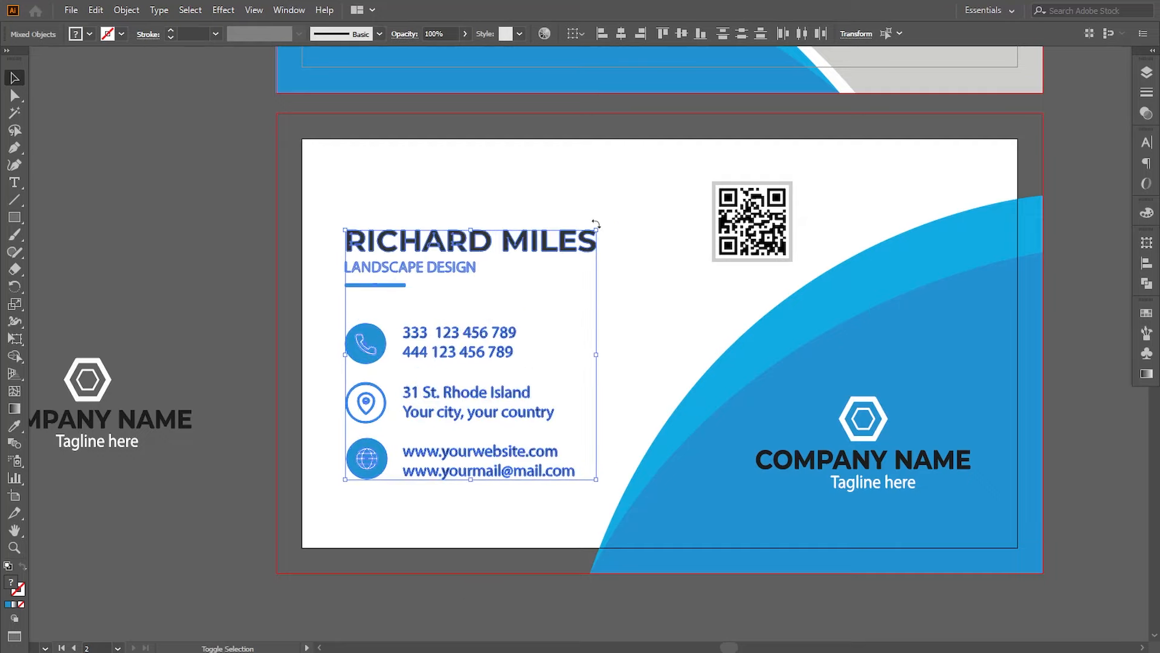
pyautogui.press('Right')
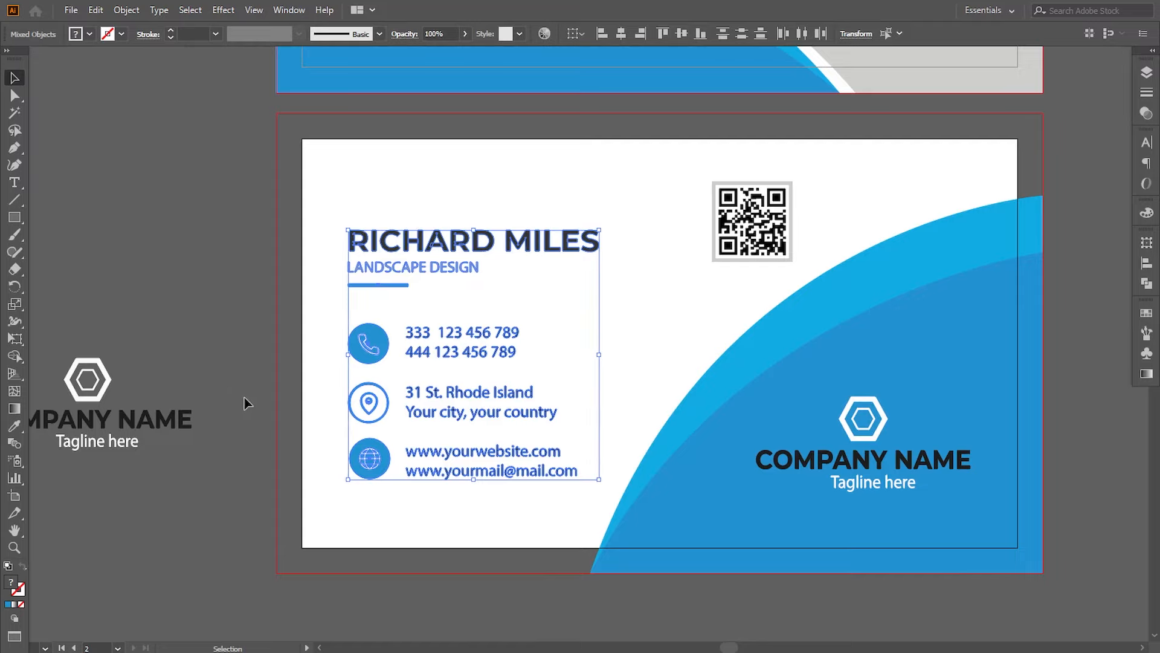
pyautogui.press('Up')
pyautogui.click(218, 317)
# - Draw a closed shape with the Pen tool from the left bleed edge, curving to the blue arc and down along it to the bottom bleed
pyautogui.moveTo(285, 392); pyautogui.dragTo(318, 402)
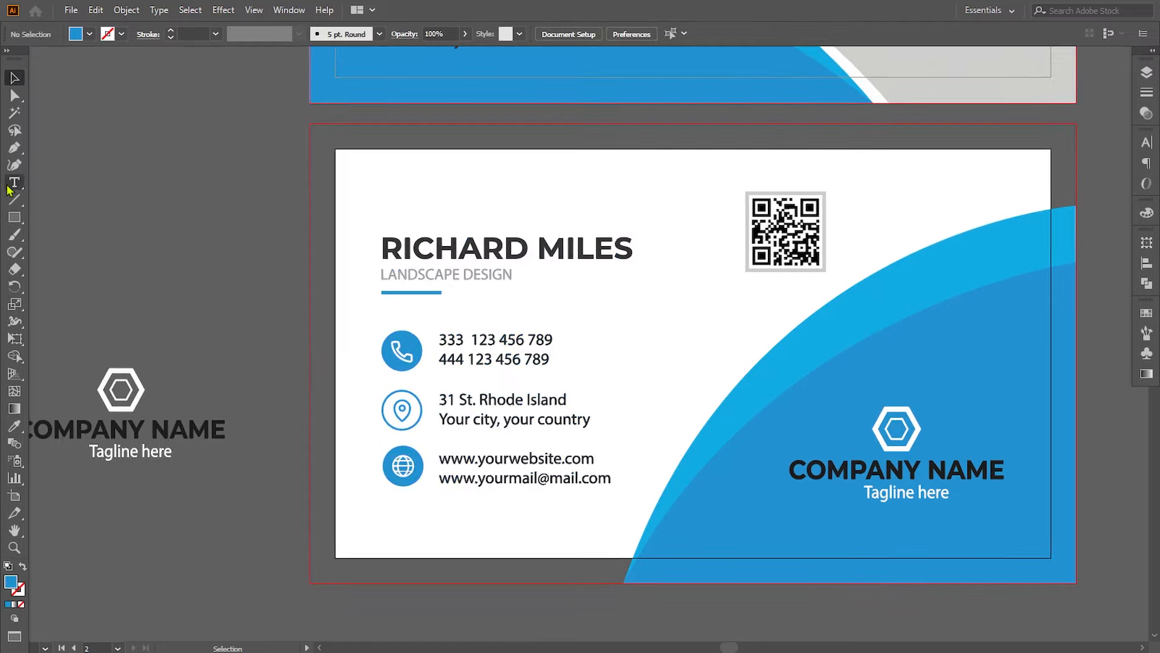
pyautogui.press('p')
pyautogui.moveTo(383, 435); pyautogui.dragTo(350, 413)
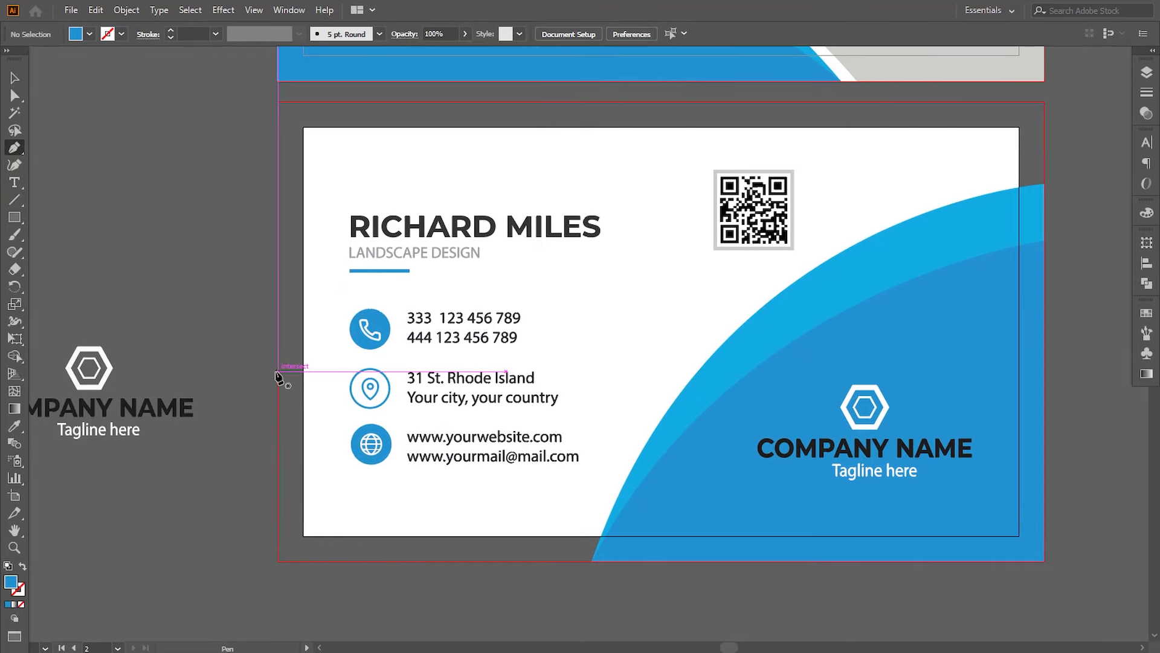
pyautogui.click(278, 333)
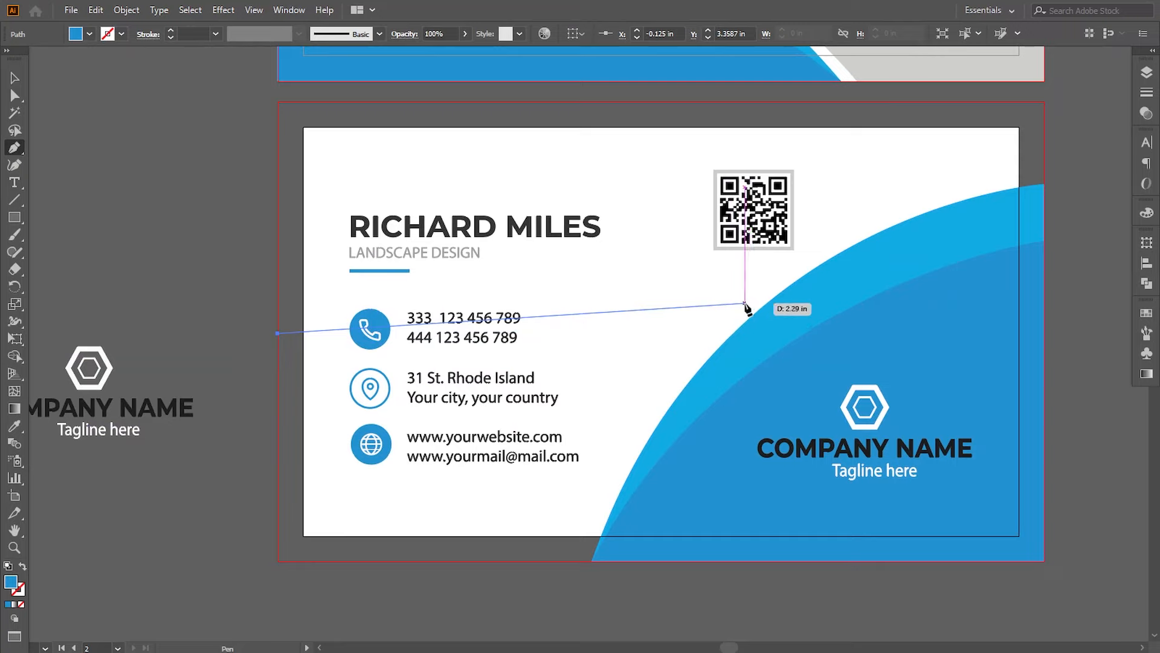
pyautogui.moveTo(745, 304); pyautogui.dragTo(906, 131)
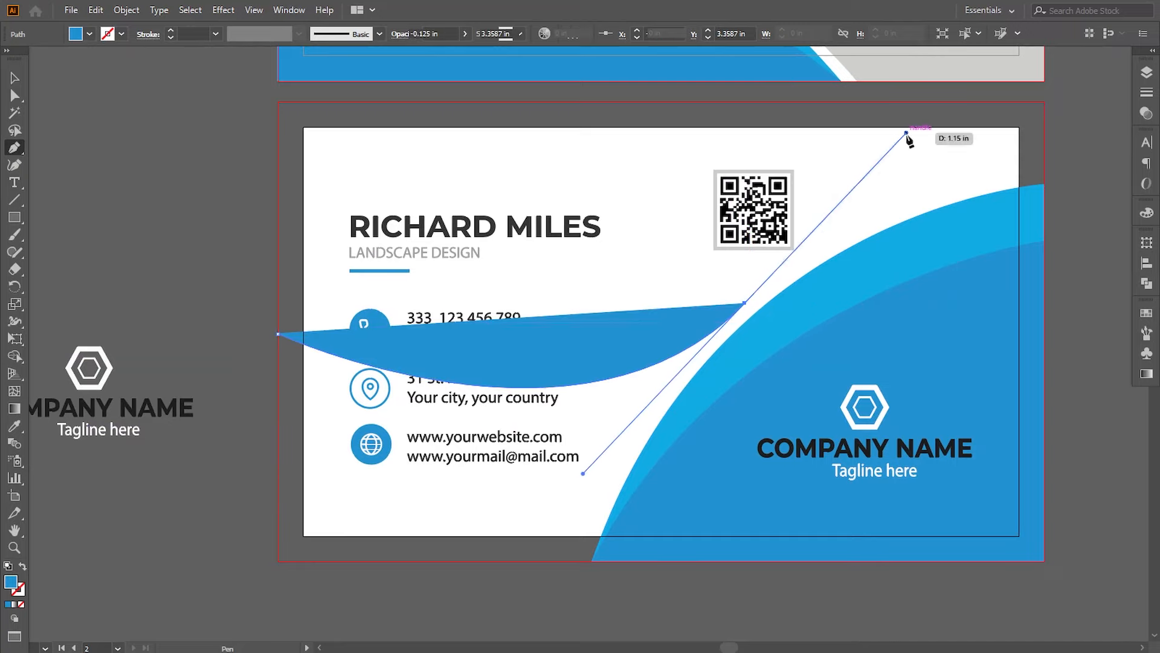
pyautogui.click(747, 306)
pyautogui.scroll(-2, 751, 310)
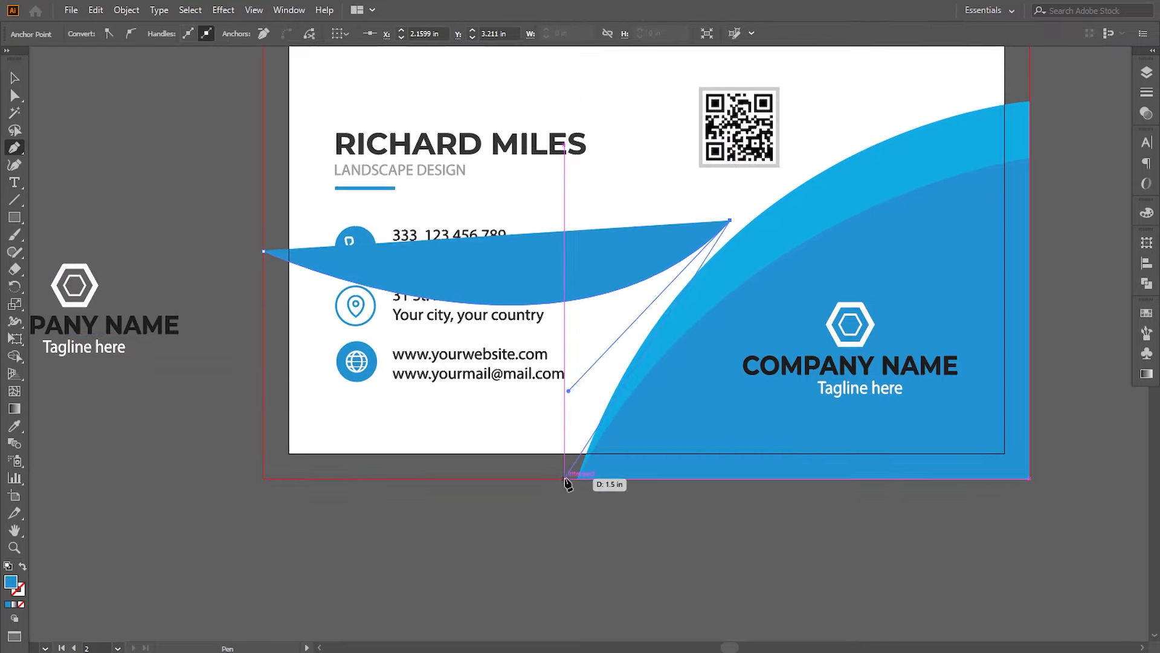
pyautogui.moveTo(565, 479); pyautogui.dragTo(544, 613)
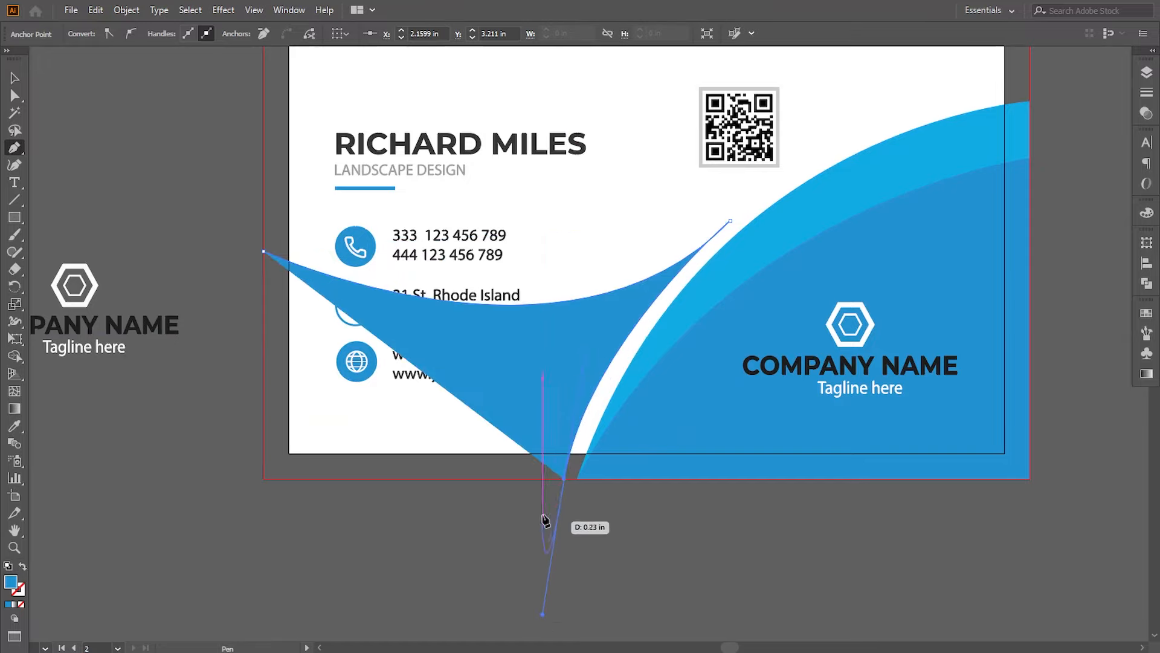
pyautogui.click(564, 479)
pyautogui.click(263, 479)
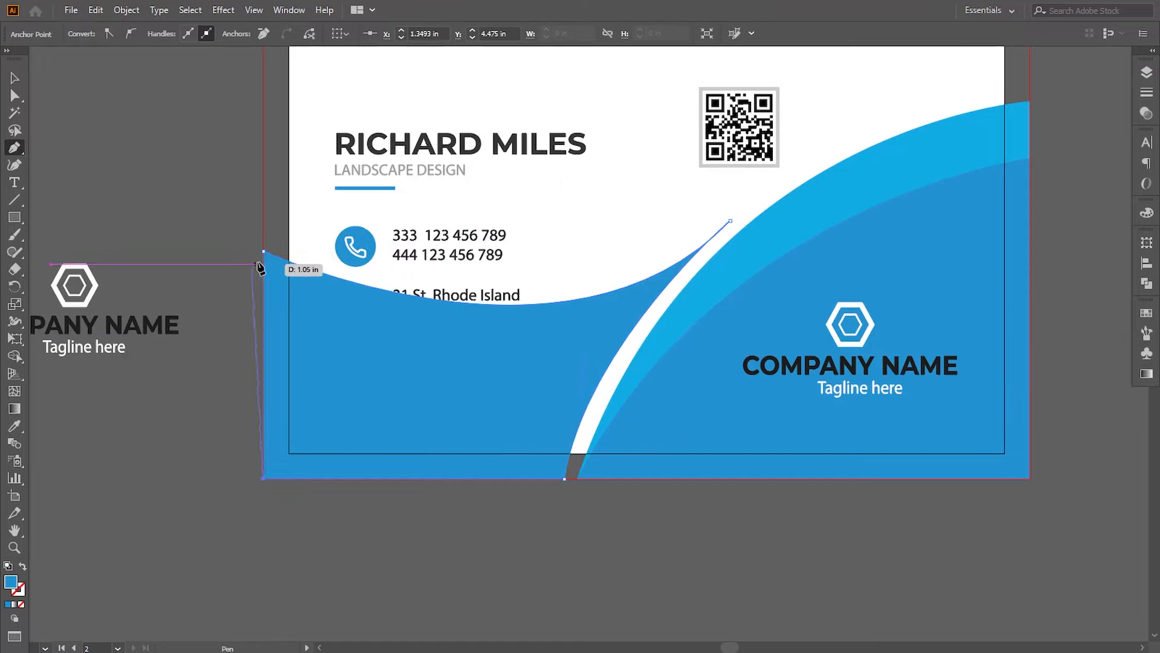
pyautogui.click(264, 250)
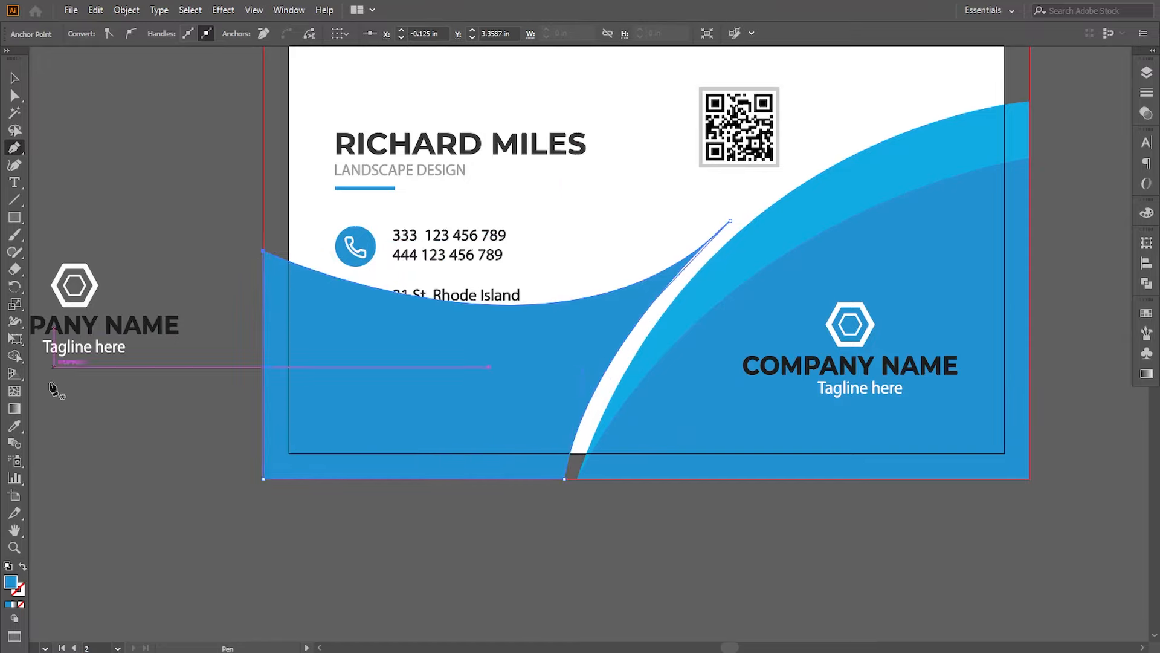
# - Fill the new curved shape with the light grey sampled from the colour swatches beside the first artboard
pyautogui.click(12, 430)
pyautogui.scroll(10, 267, 378)
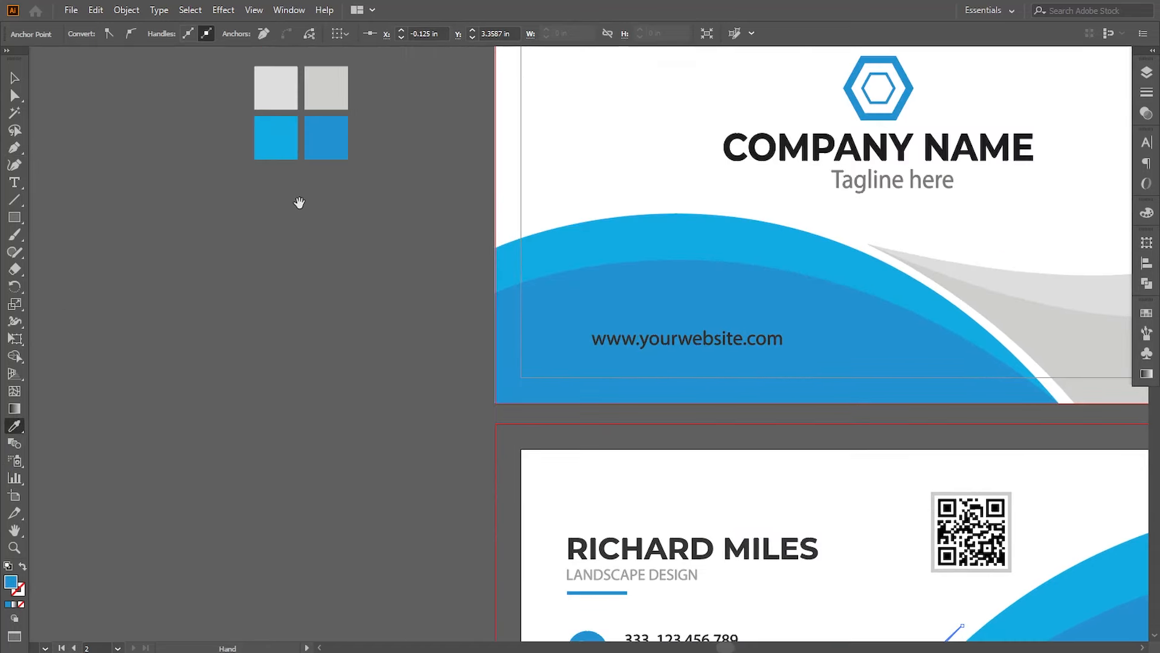
pyautogui.scroll(-10, 290, 242)
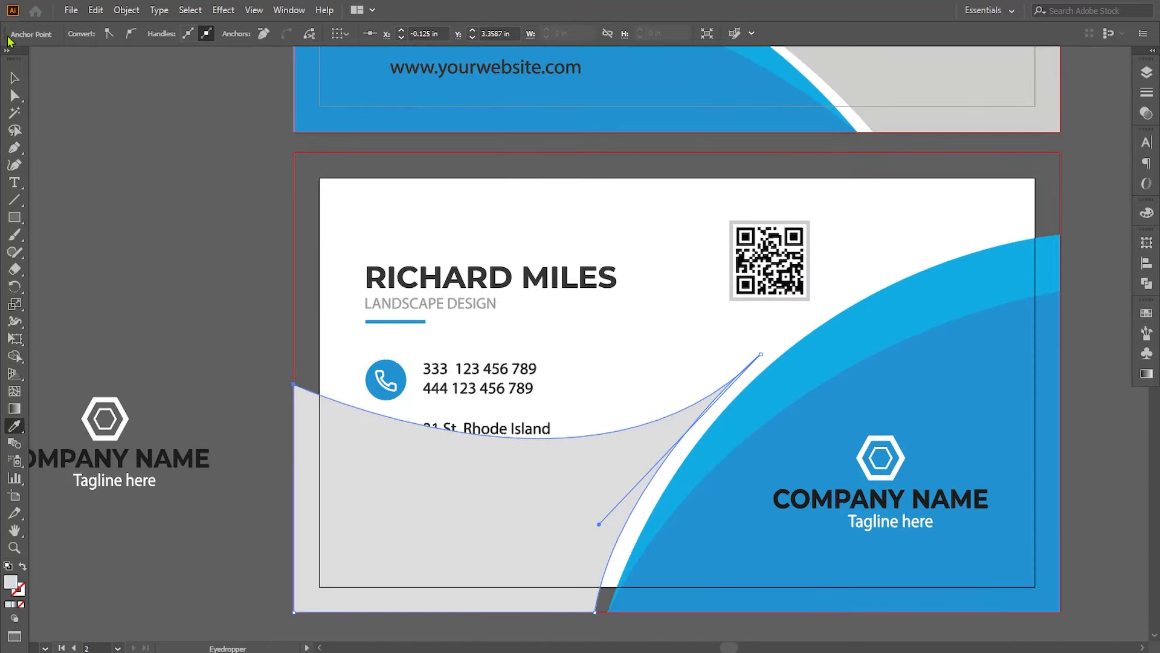
# - Move the light grey shape's upper tip and bottom corner closer to the blue arc and bend its edge to narrow the white gap
pyautogui.click(15, 95)
pyautogui.moveTo(760, 355); pyautogui.dragTo(768, 354)
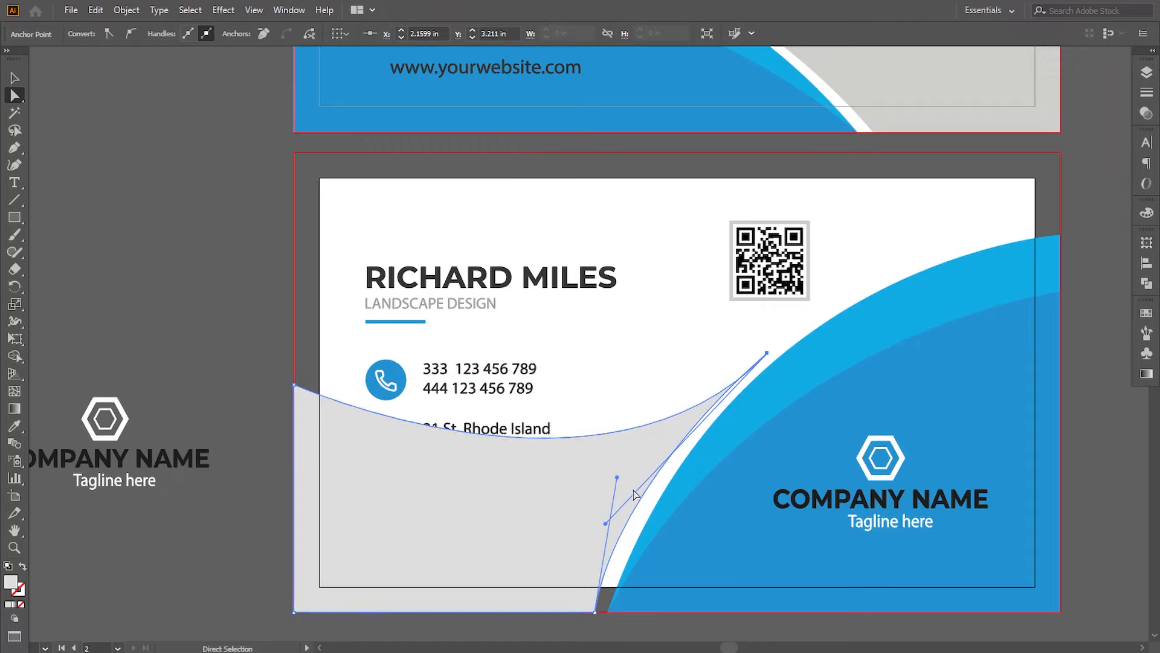
pyautogui.moveTo(596, 612); pyautogui.dragTo(600, 614)
pyautogui.moveTo(621, 477); pyautogui.dragTo(637, 452)
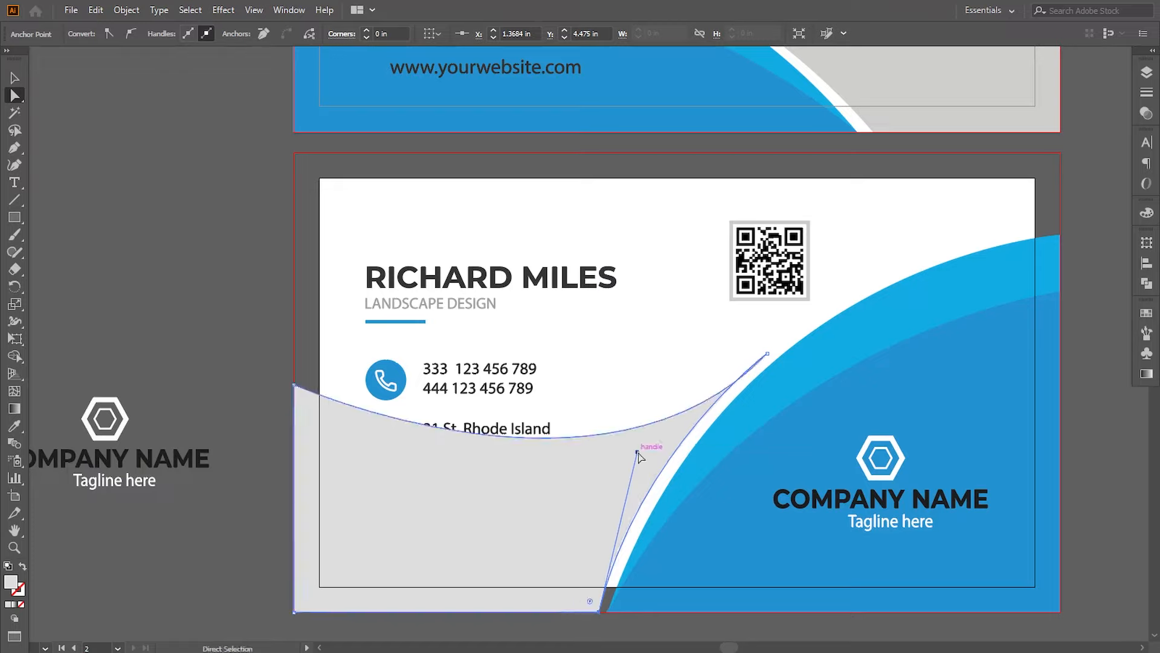
pyautogui.moveTo(768, 353); pyautogui.dragTo(773, 354)
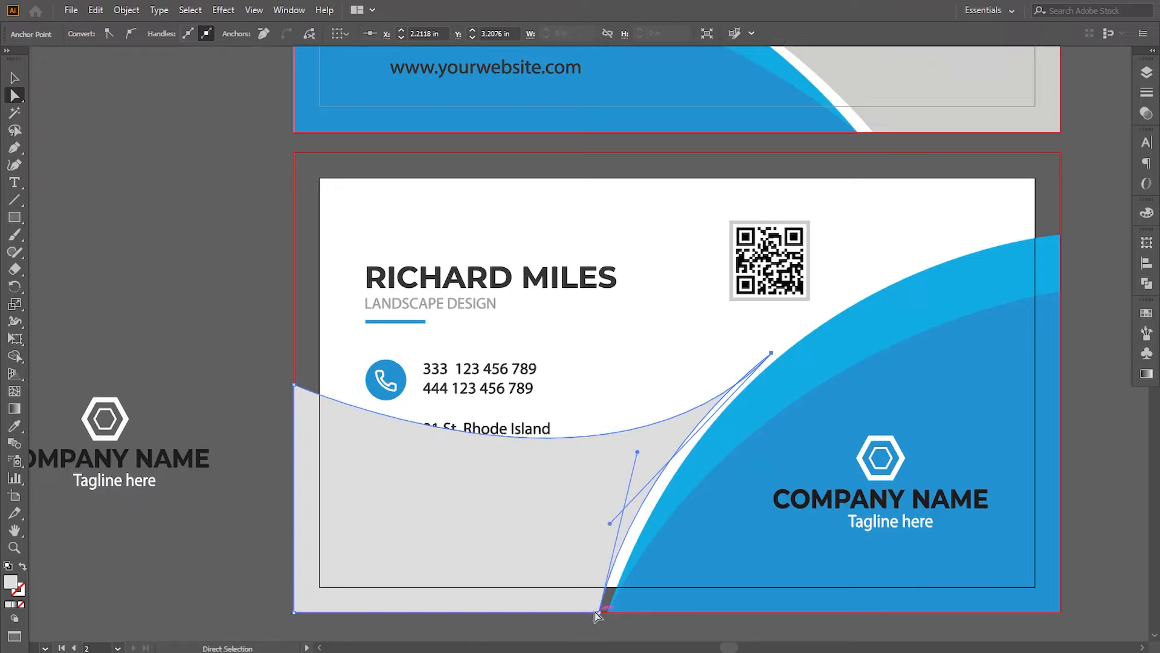
pyautogui.moveTo(600, 613); pyautogui.dragTo(603, 613)
pyautogui.moveTo(640, 453)
pyautogui.mouseDown()
pyautogui.moveTo(660, 431)
pyautogui.moveTo(650, 439)
pyautogui.mouseUp()
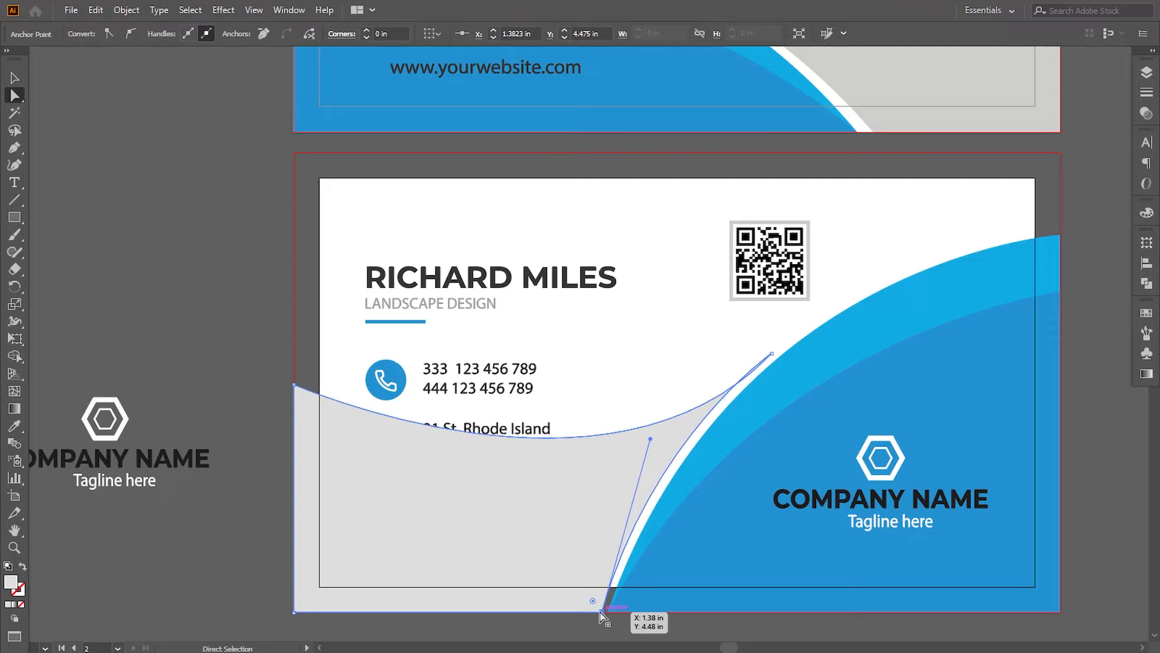
# - Fine-tune the light grey shape's bottom corner and curve handle to even out the white gap along the blue arc
pyautogui.moveTo(600, 611); pyautogui.dragTo(596, 612)
pyautogui.moveTo(618, 554); pyautogui.dragTo(554, 609)
pyautogui.hotkey('ctrl', '+')
pyautogui.hotkey('ctrl', '+')
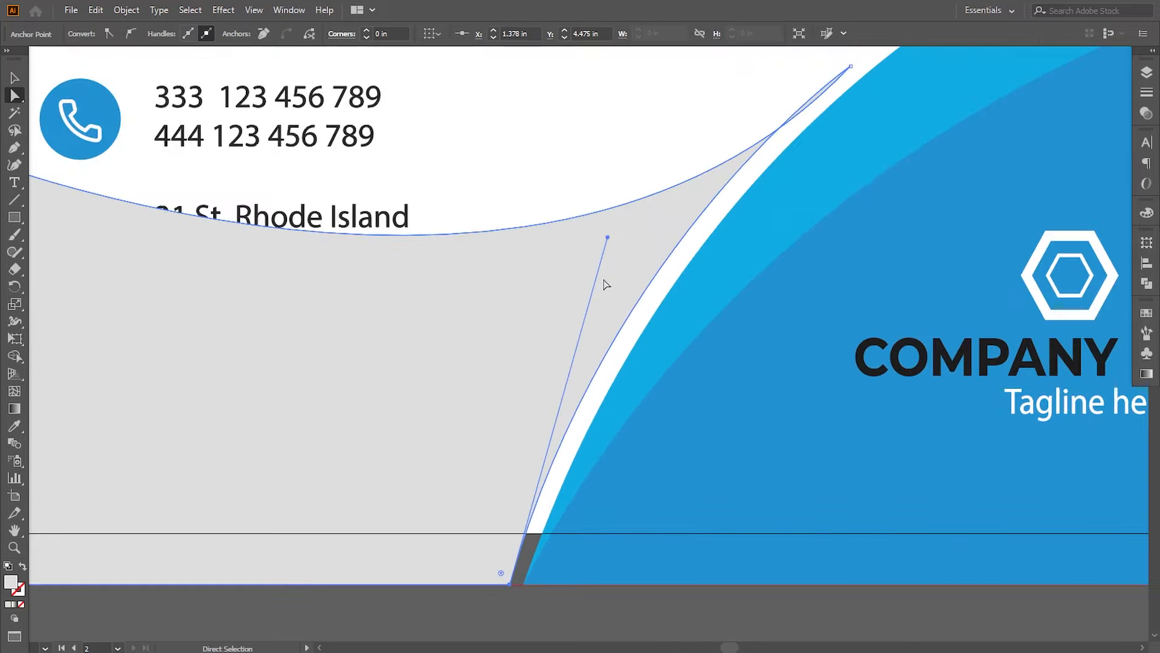
pyautogui.moveTo(607, 239); pyautogui.dragTo(605, 249)
# - Reshape the light grey shape's upper edge into a deeper curve running from the left bleed to the tip
pyautogui.hotkey('ctrl', '-')
pyautogui.moveTo(301, 135); pyautogui.dragTo(301, 330)
pyautogui.click(170, 233)
pyautogui.moveTo(592, 417); pyautogui.dragTo(384, 475)
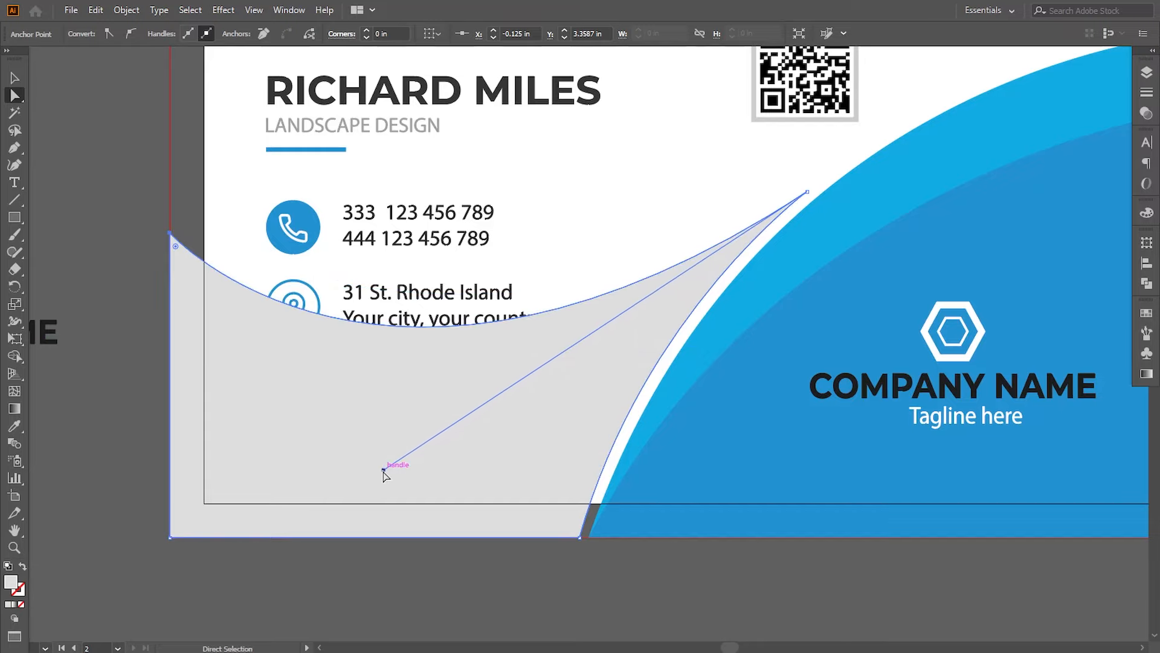
# - Draw a second closed Pen shape over the light grey one, with a lower top curve and the same tip, bottom corner and bleed edges
pyautogui.click(346, 593)
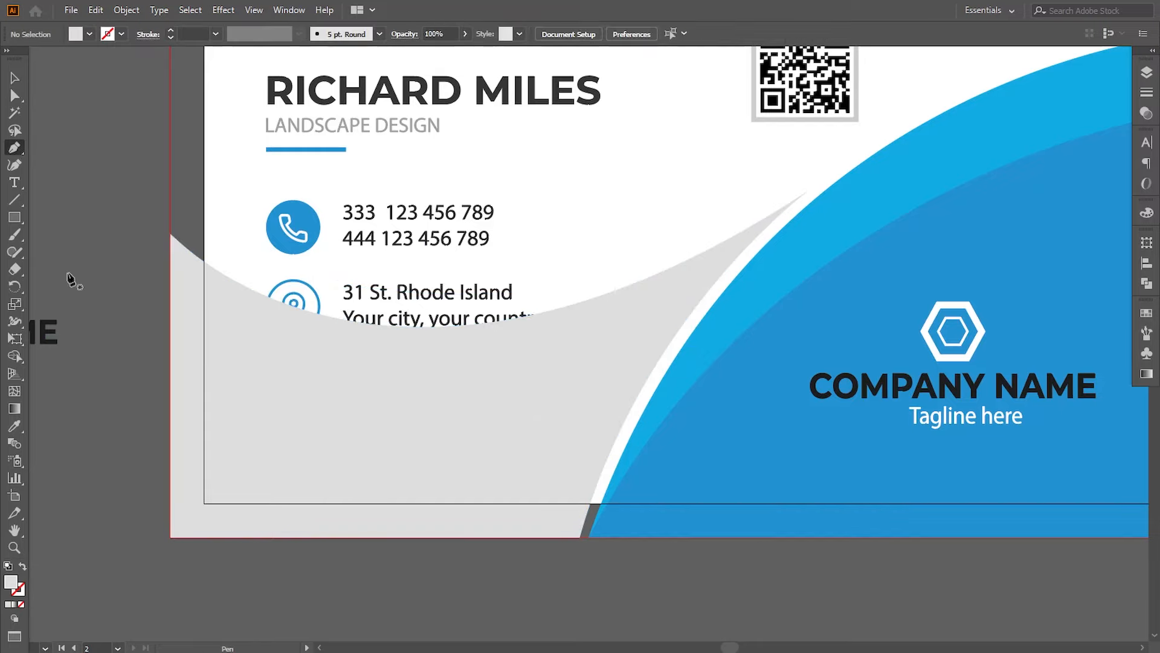
pyautogui.click(170, 387)
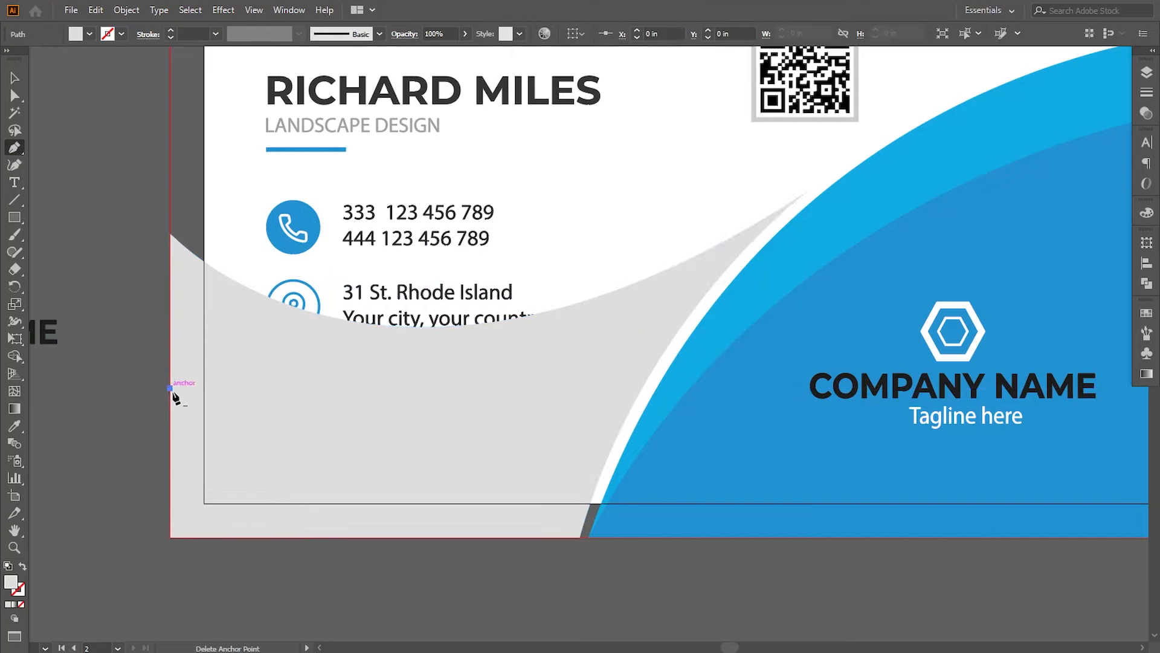
pyautogui.click(808, 192)
pyautogui.moveTo(811, 189); pyautogui.dragTo(1077, 96)
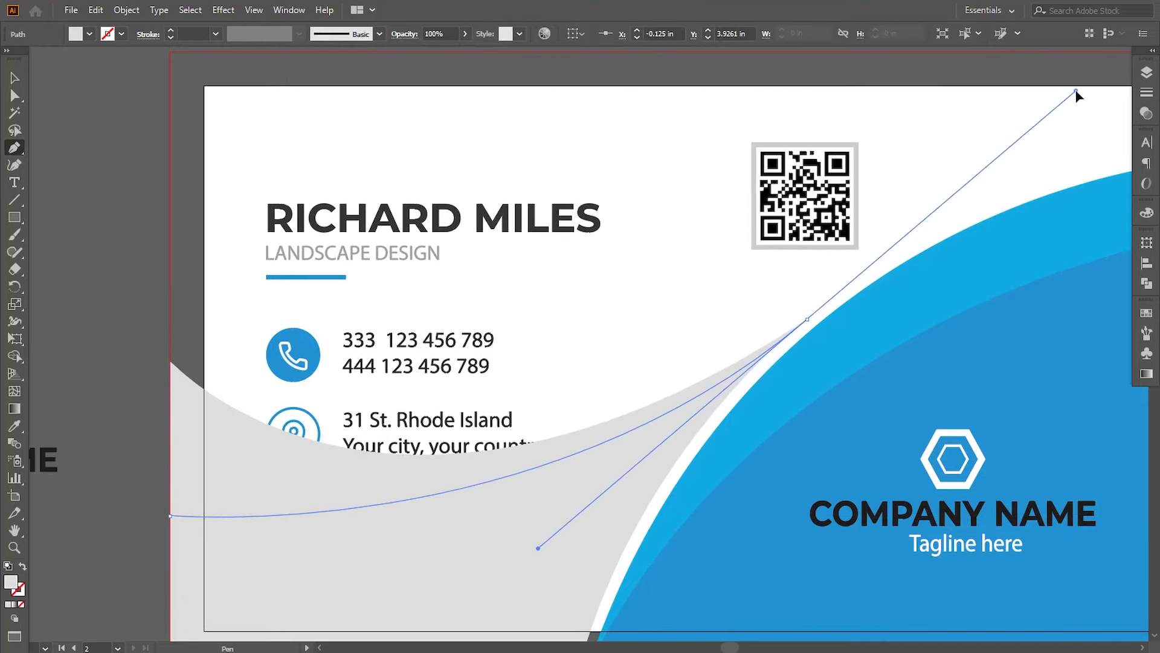
pyautogui.scroll(-3, 832, 338)
pyautogui.click(794, 193)
pyautogui.scroll(-2, 743, 347)
pyautogui.hscroll(-1, 603, 482)
pyautogui.scroll(-1, 602, 482)
pyautogui.hscroll(-1, 604, 459)
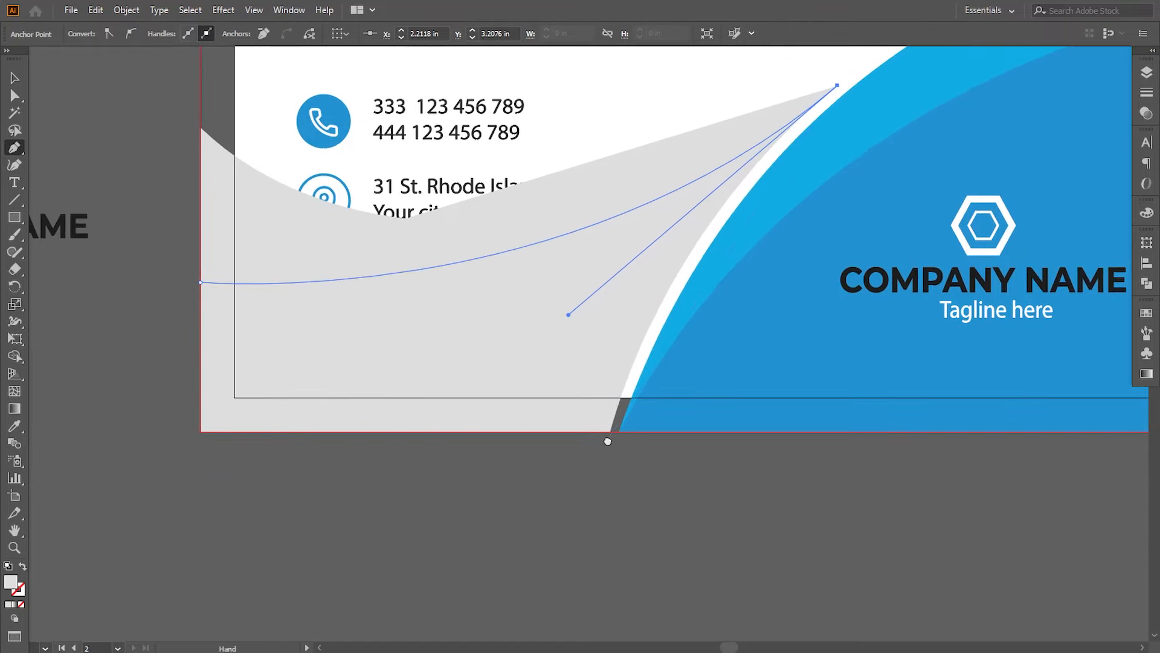
pyautogui.click(611, 431)
pyautogui.moveTo(612, 431); pyautogui.dragTo(538, 547)
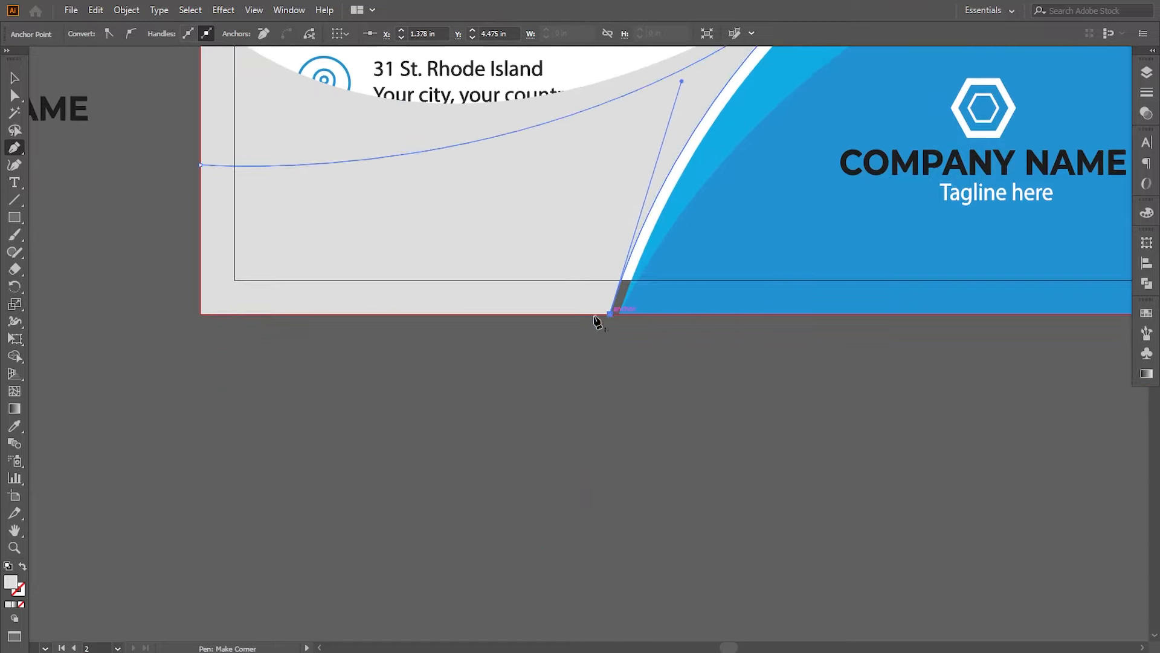
pyautogui.click(200, 313)
pyautogui.click(201, 165)
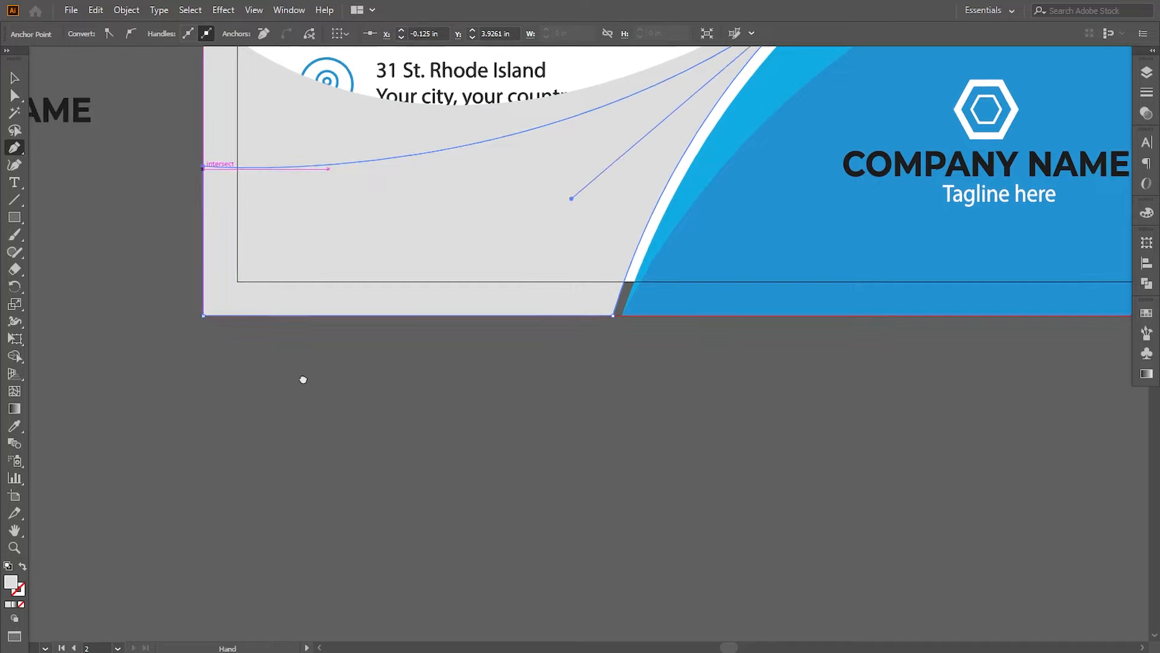
# - Fill the second curved shape with the darker grey sampled from the colour swatches beside the first artboard
pyautogui.moveTo(303, 378); pyautogui.dragTo(422, 639)
pyautogui.click(15, 427)
pyautogui.moveTo(288, 334); pyautogui.dragTo(316, 632)
pyautogui.moveTo(187, 70); pyautogui.dragTo(274, 390)
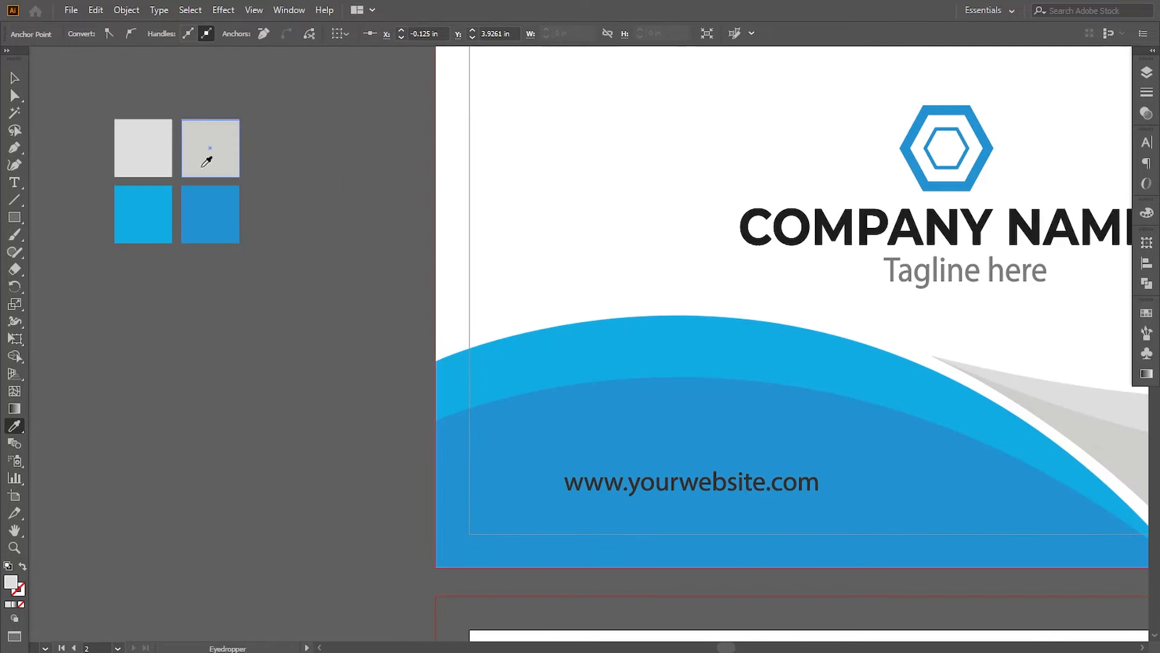
pyautogui.moveTo(474, 632); pyautogui.dragTo(264, 115)
# - Adjust the bottom corner's curve handle on the darker grey shape to refine its edge along the white gap
pyautogui.click(13, 96)
pyautogui.hotkey('ctrl', '-')
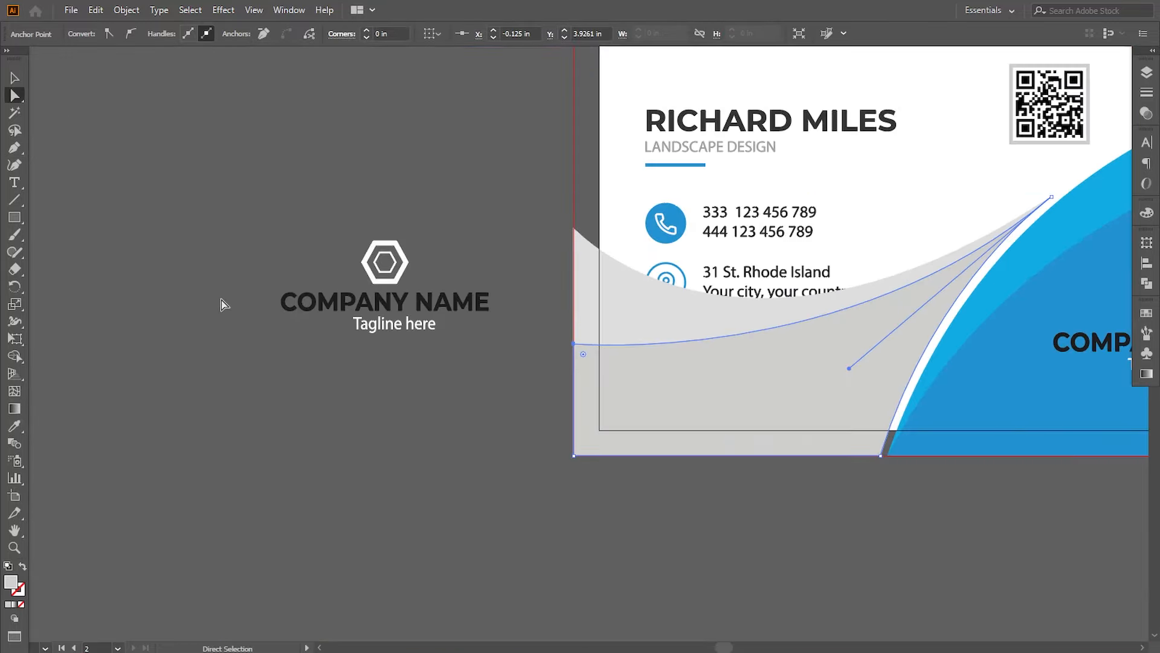
pyautogui.click(260, 399)
pyautogui.hotkey('ctrl', 'alt', '0')
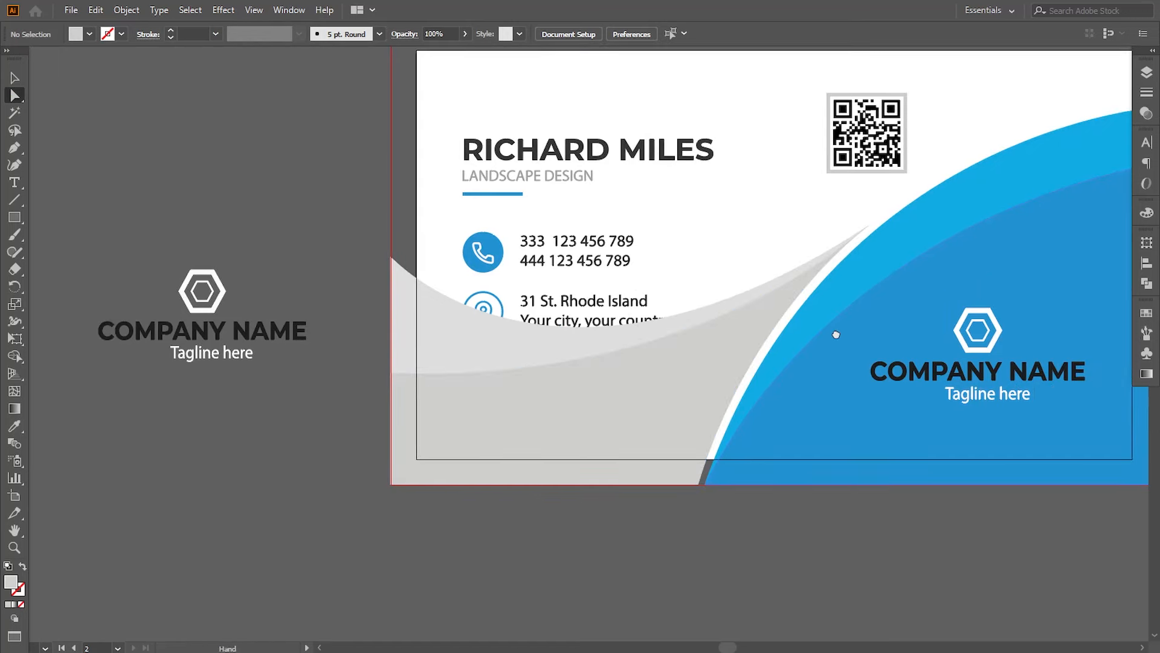
pyautogui.scroll(1, 824, 242)
pyautogui.click(824, 249)
pyautogui.scroll(1, 824, 250)
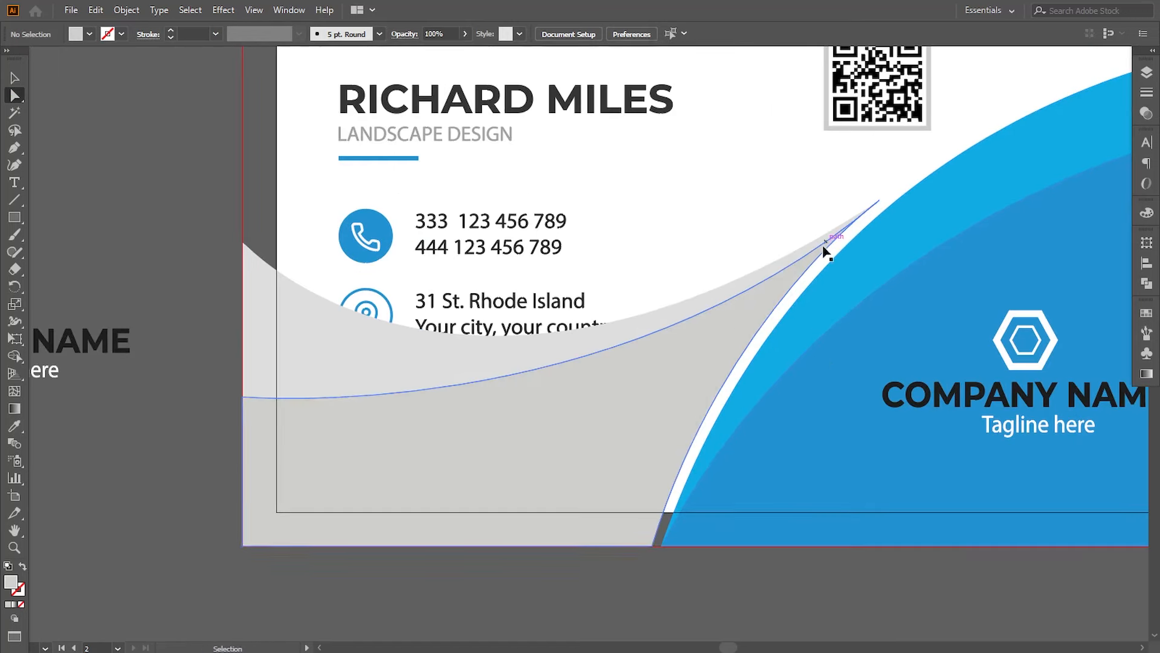
pyautogui.click(653, 546)
pyautogui.moveTo(725, 314); pyautogui.dragTo(706, 337)
pyautogui.click(672, 574)
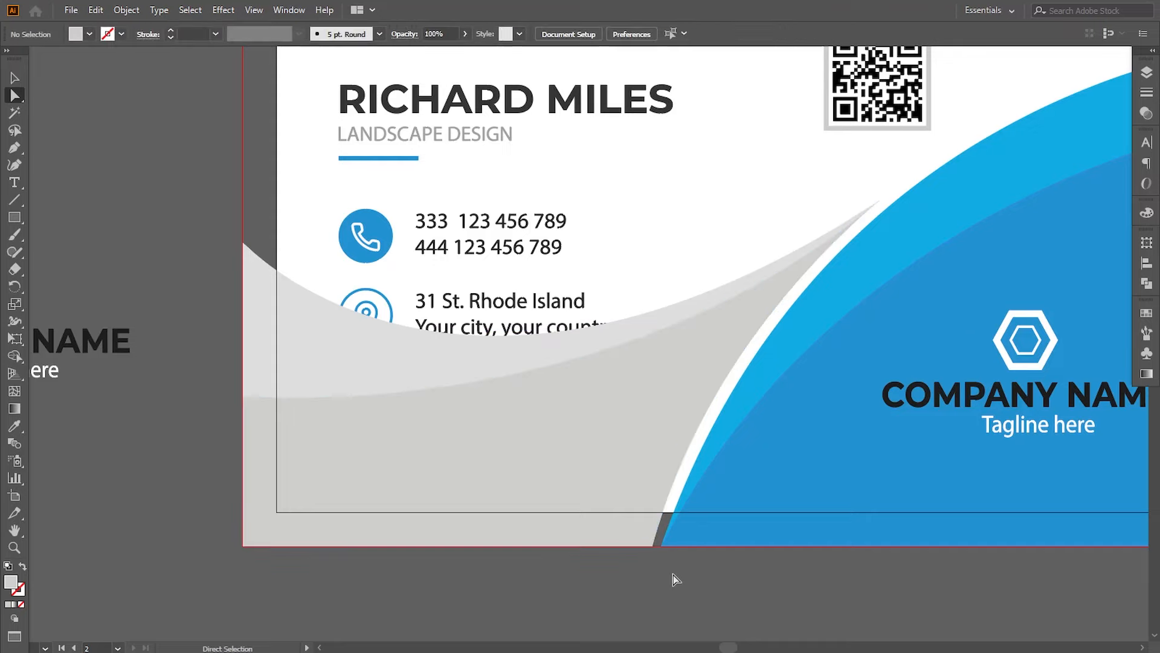
# - Shift the bottom corners of both grey shapes slightly away from the blue arc at the bottom bleed edge
pyautogui.moveTo(721, 573); pyautogui.dragTo(714, 573)
pyautogui.click(647, 545)
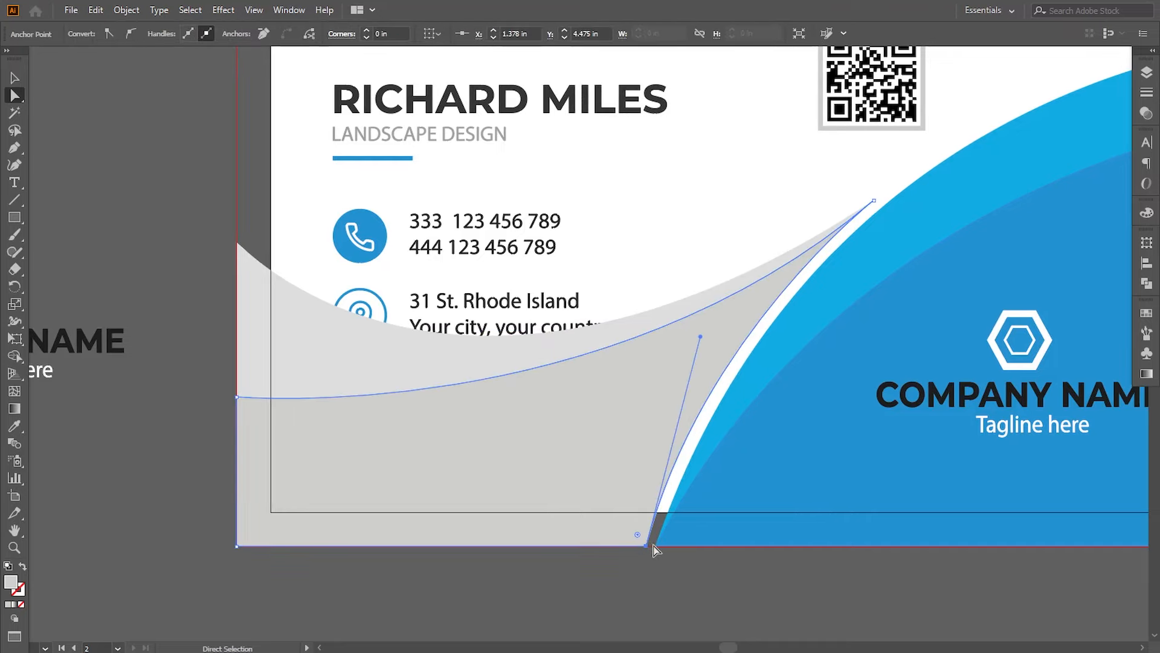
pyautogui.click(695, 596)
pyautogui.hotkey('ctrl', '-')
pyautogui.hotkey('ctrl', '-')
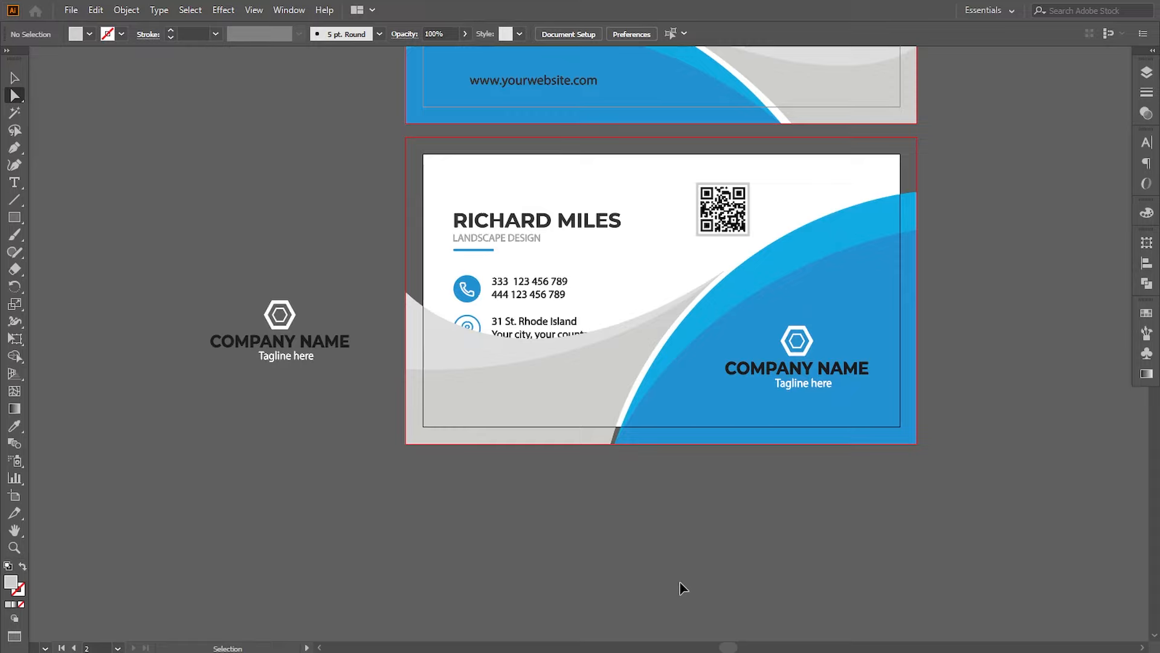
pyautogui.hotkey('ctrl', '+')
pyautogui.hotkey('ctrl', '+')
pyautogui.scroll(-4, 676, 459)
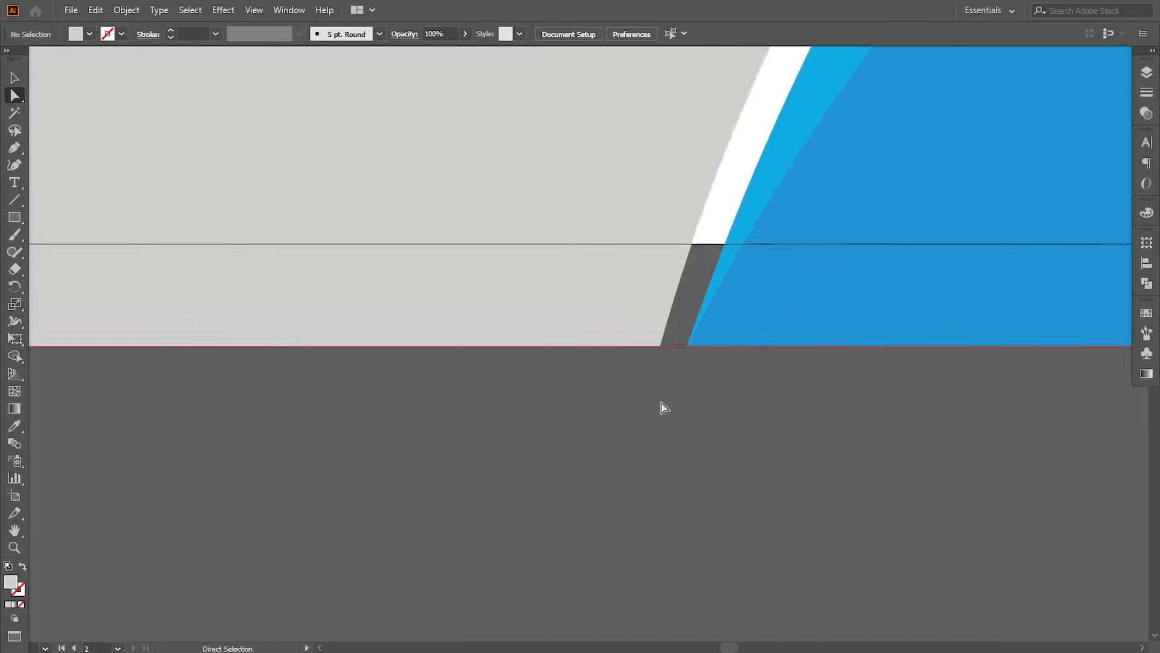
pyautogui.click(662, 346)
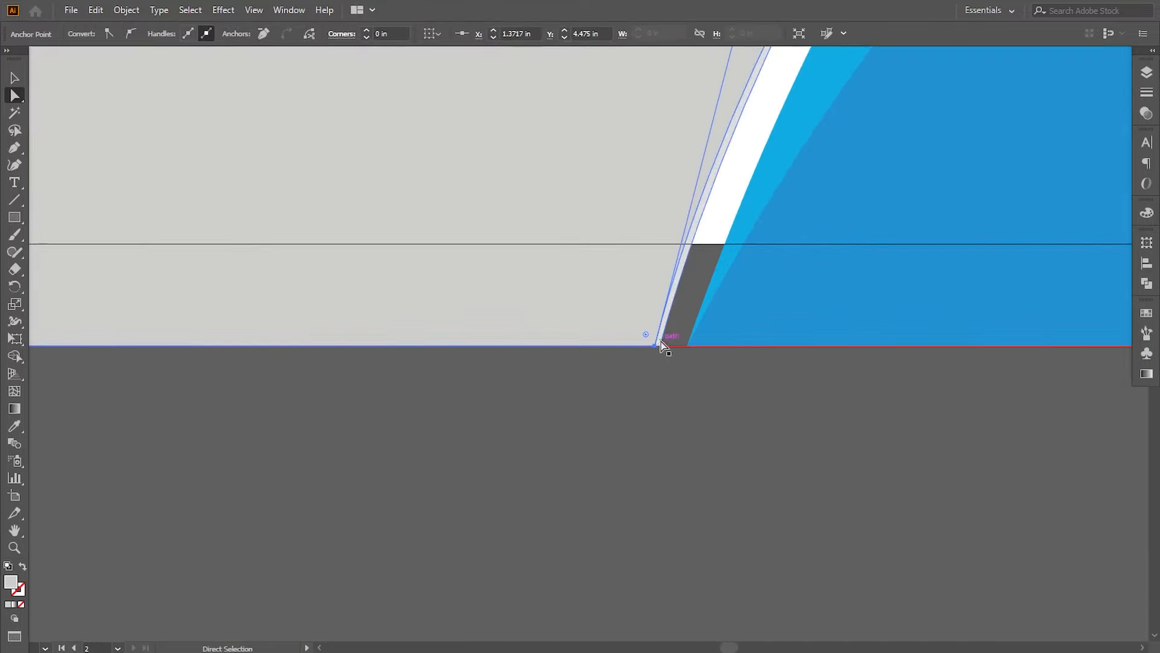
pyautogui.moveTo(661, 343); pyautogui.dragTo(655, 347)
pyautogui.click(691, 393)
pyautogui.hotkey('ctrl', '-')
pyautogui.hotkey('ctrl', '-')
pyautogui.hotkey('ctrl', '-')
pyautogui.scroll(5, 673, 310)
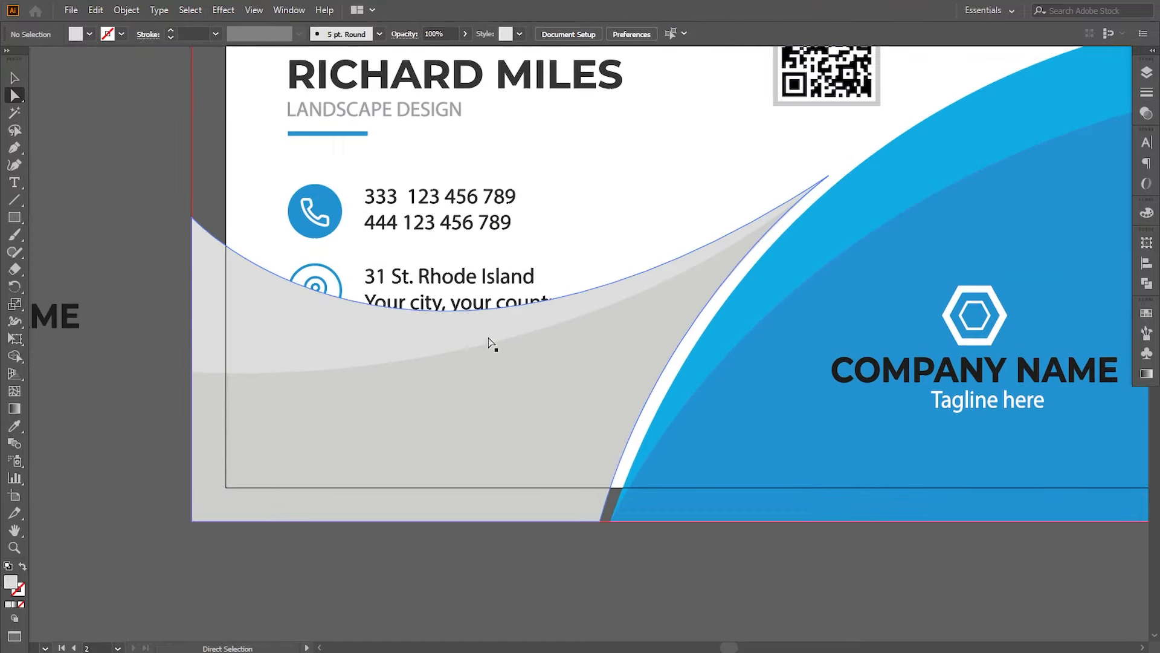
pyautogui.click(507, 350)
pyautogui.click(822, 183)
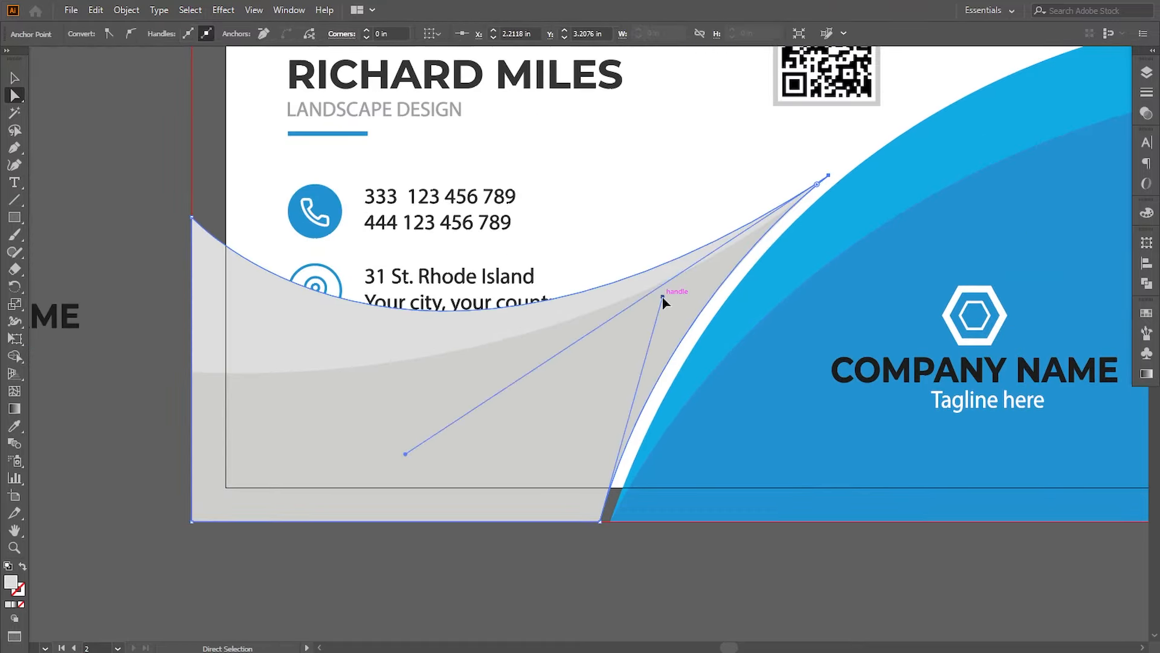
pyautogui.click(736, 559)
# - Lengthen the tip's curve handle on the darker grey shape so its upper edge bows further down
pyautogui.hotkey('ctrl', '-')
pyautogui.hotkey('ctrl', '-')
pyautogui.hotkey('ctrl', '-')
pyautogui.hotkey('ctrl', '+')
pyautogui.hotkey('ctrl', '+')
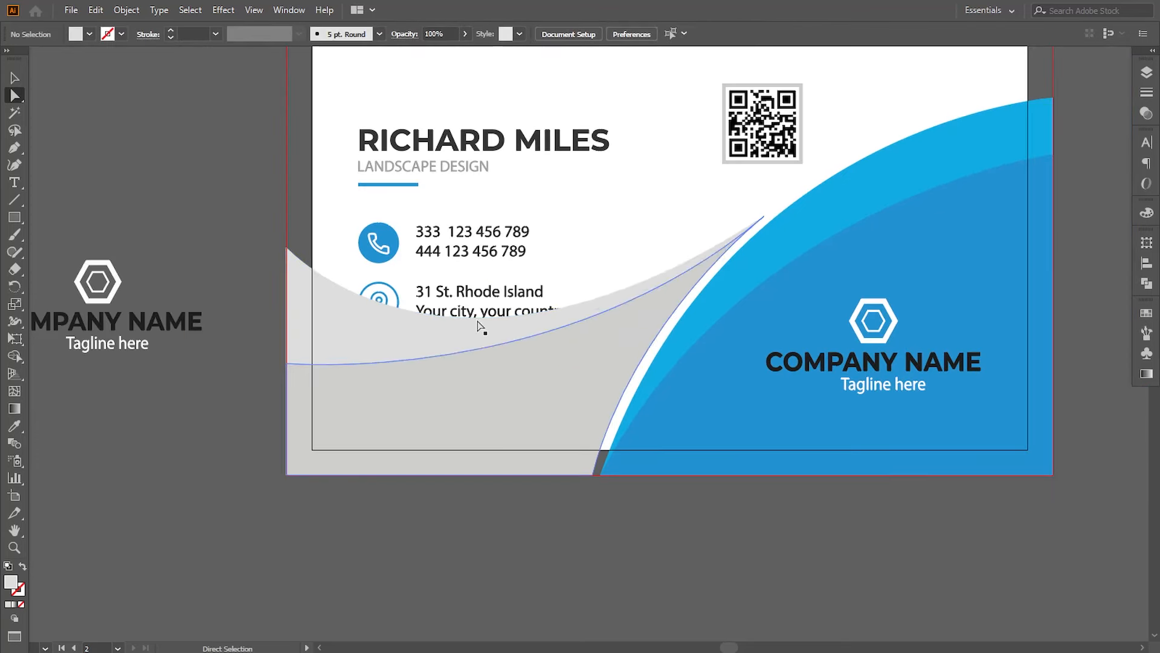
pyautogui.click(432, 352)
pyautogui.click(288, 364)
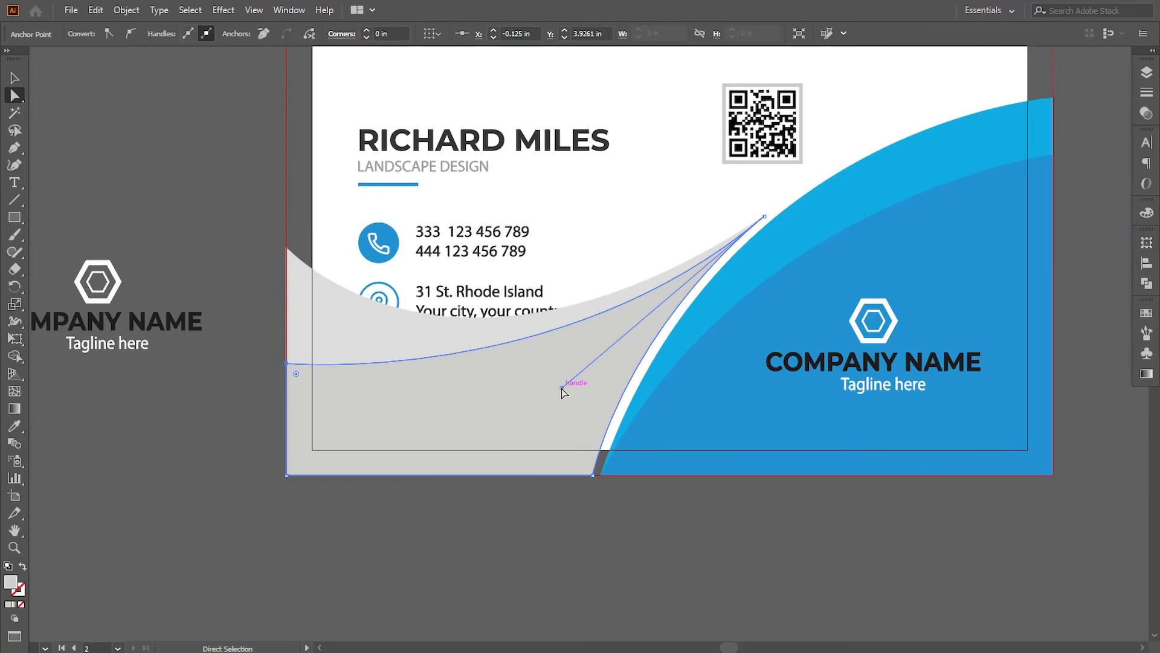
pyautogui.moveTo(562, 388); pyautogui.dragTo(494, 450)
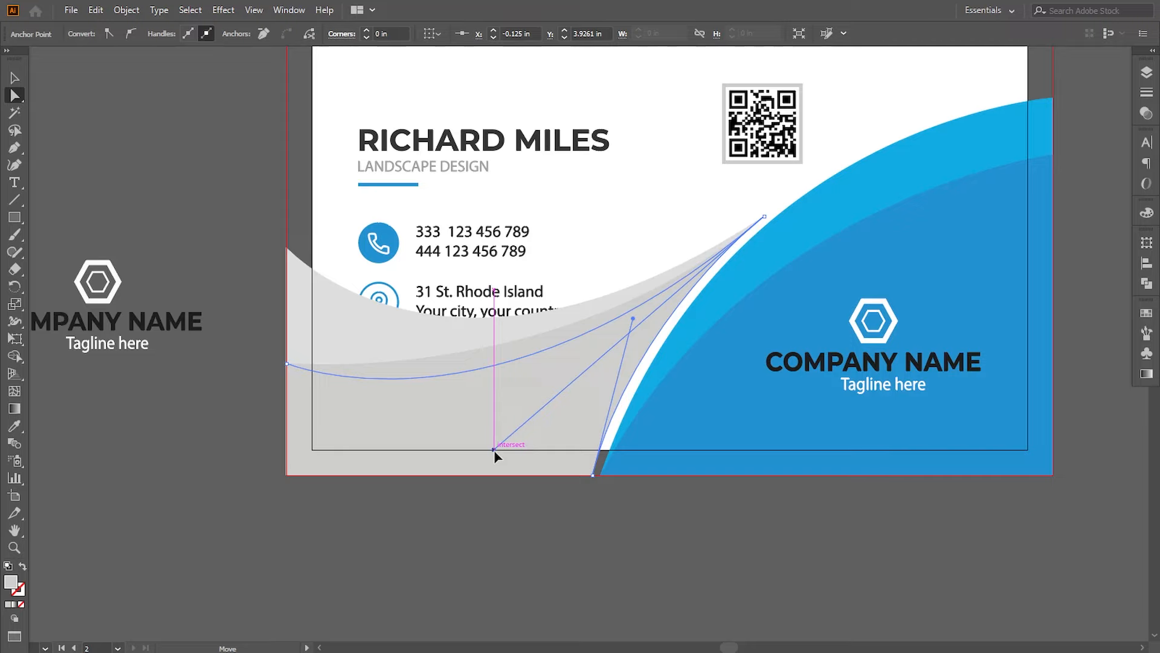
pyautogui.click(555, 552)
# - Send both grey curved shapes to the back, behind the contact details on the second artboard
pyautogui.click(14, 77)
pyautogui.click(391, 407)
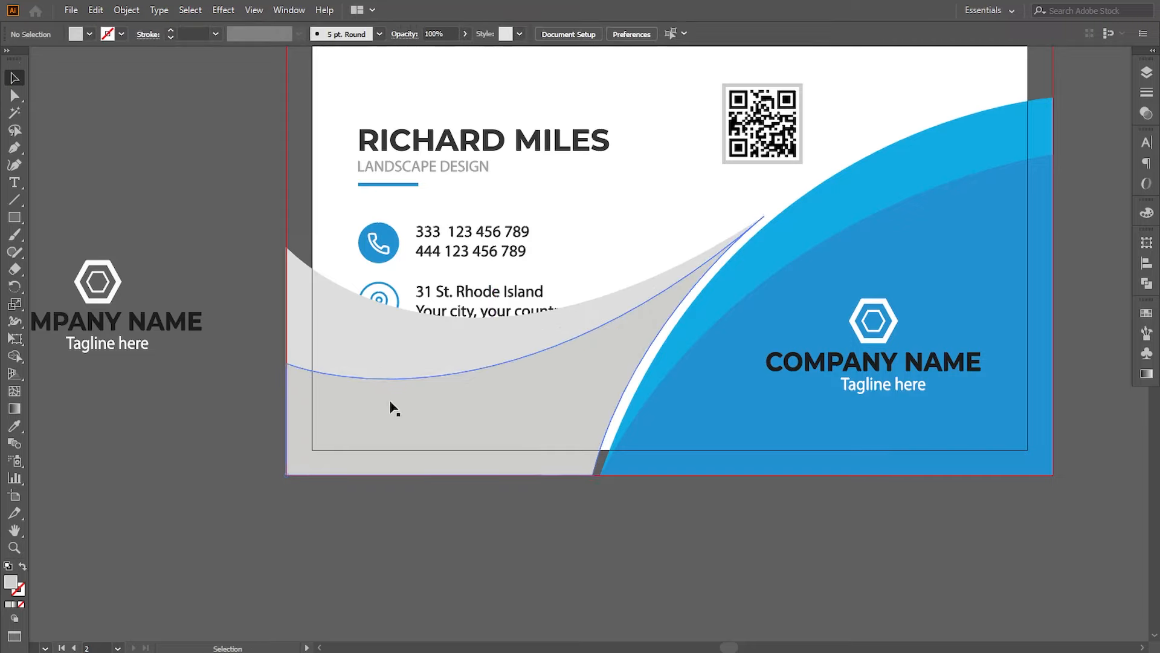
pyautogui.rightClick(354, 346)
pyautogui.moveTo(393, 272)
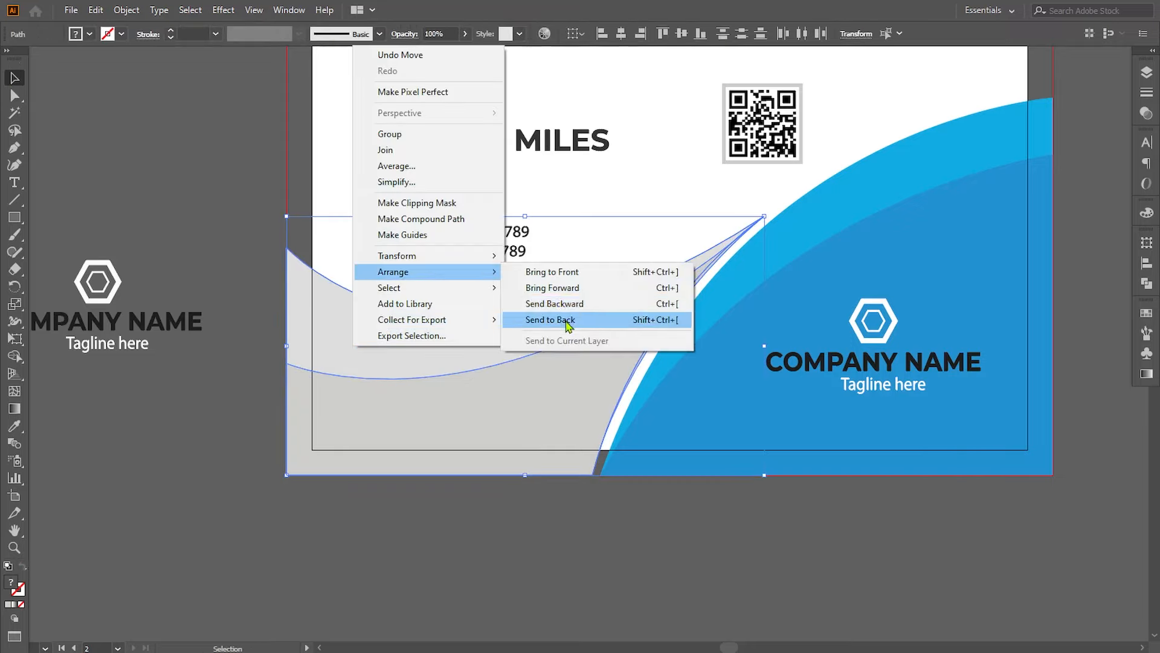
pyautogui.click(565, 469)
pyautogui.click(500, 546)
# - Delete the spare company logo and tagline copy lying outside the second artboard
pyautogui.hotkey('ctrl', '-')
pyautogui.moveTo(560, 472); pyautogui.dragTo(478, 548)
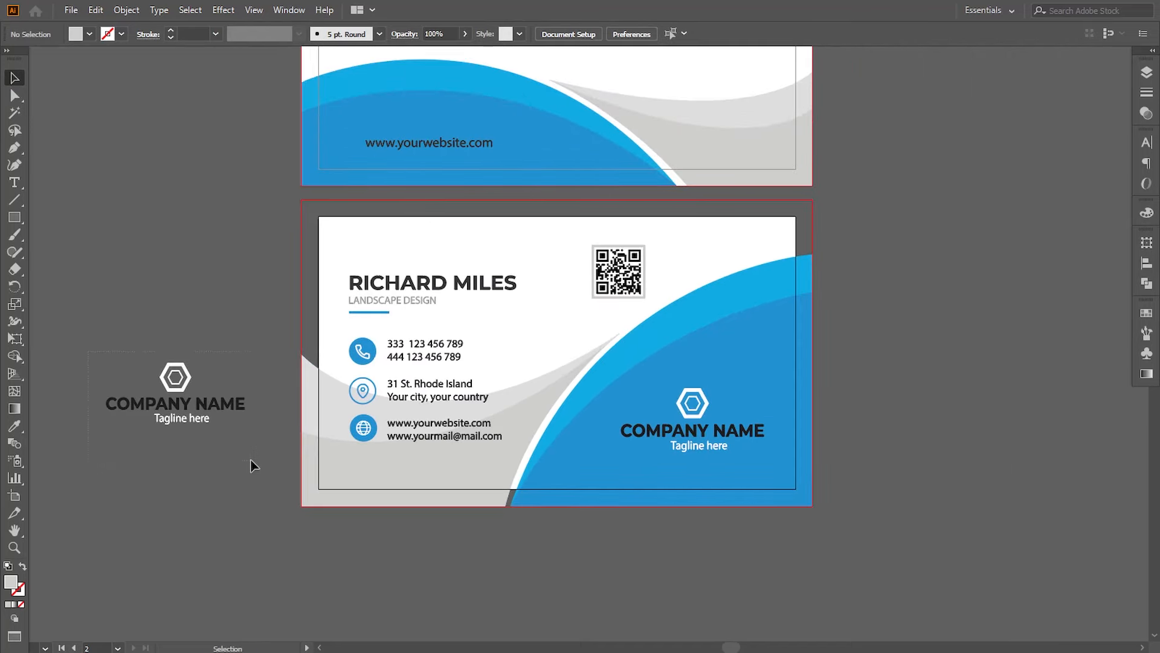
pyautogui.click(181, 417)
pyautogui.press('Delete')
# - Nudge the QR code with its grey frame slightly to the left and enlarge it a little
pyautogui.click(638, 289)
pyautogui.click(1001, 336)
pyautogui.moveTo(991, 363); pyautogui.dragTo(963, 359)
pyautogui.moveTo(612, 269); pyautogui.dragTo(611, 269)
pyautogui.click(973, 355)
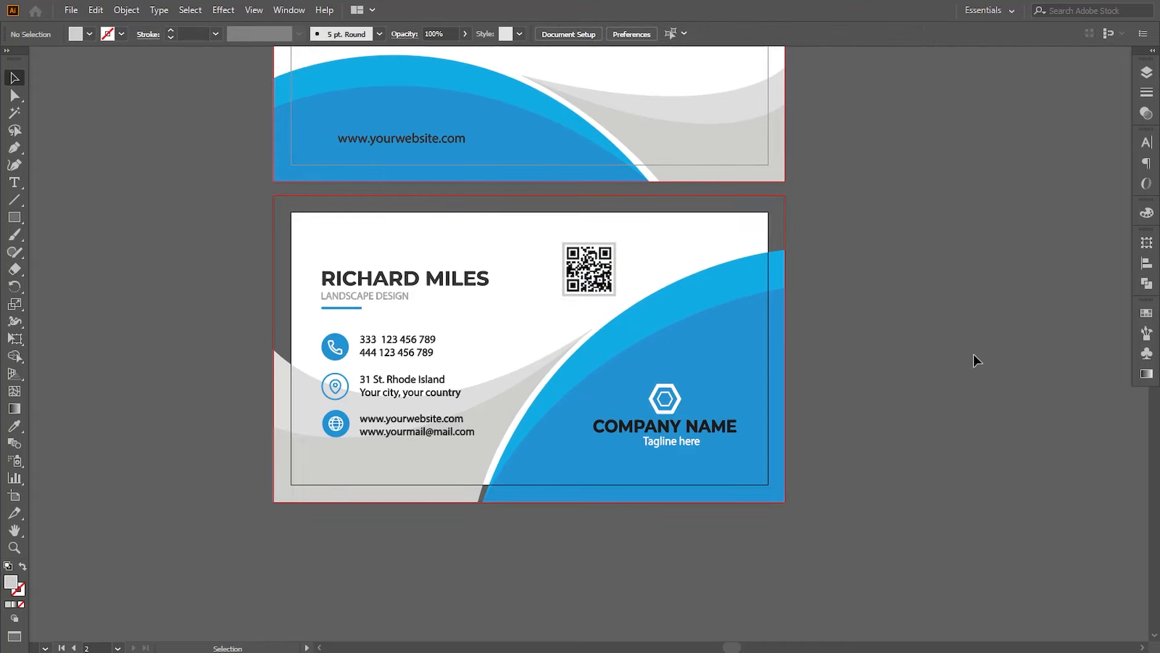
pyautogui.moveTo(926, 384); pyautogui.dragTo(940, 386)
pyautogui.click(626, 271)
pyautogui.moveTo(632, 244); pyautogui.dragTo(636, 241)
pyautogui.click(947, 420)
# - Draw a 3.75 x 2.25 in rectangle over the second artboard's full bleed area and send it to the back
pyautogui.moveTo(947, 421); pyautogui.dragTo(926, 428)
pyautogui.click(15, 217)
pyautogui.moveTo(267, 204); pyautogui.dragTo(778, 510)
pyautogui.rightClick(681, 451)
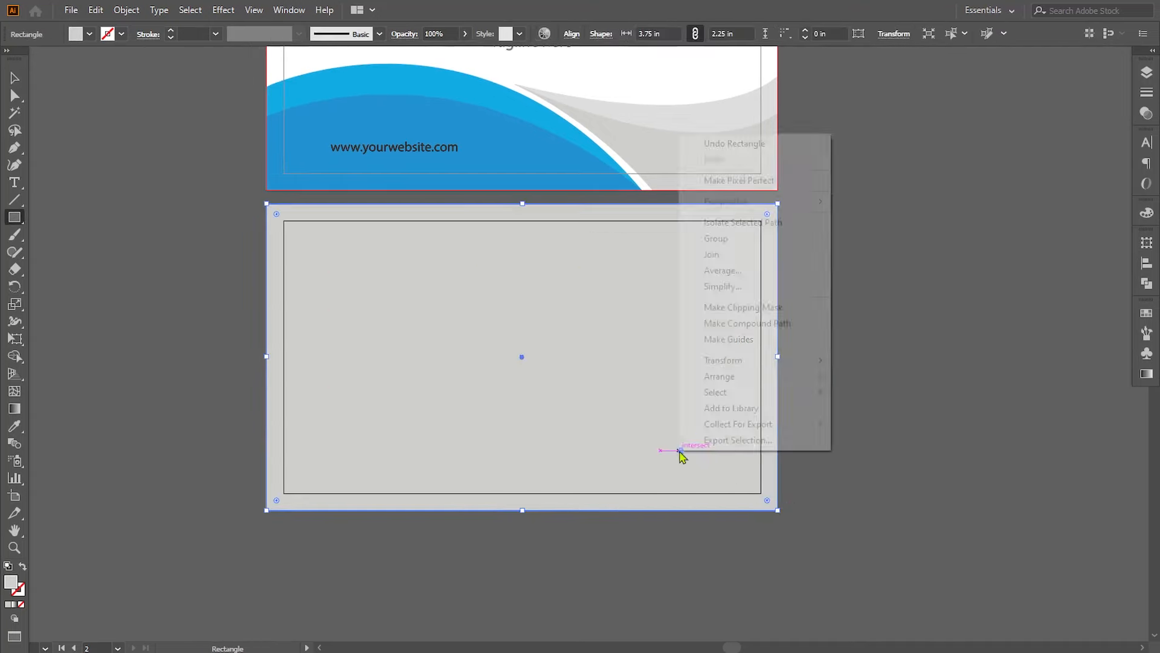
pyautogui.moveTo(719, 376)
pyautogui.click(870, 423)
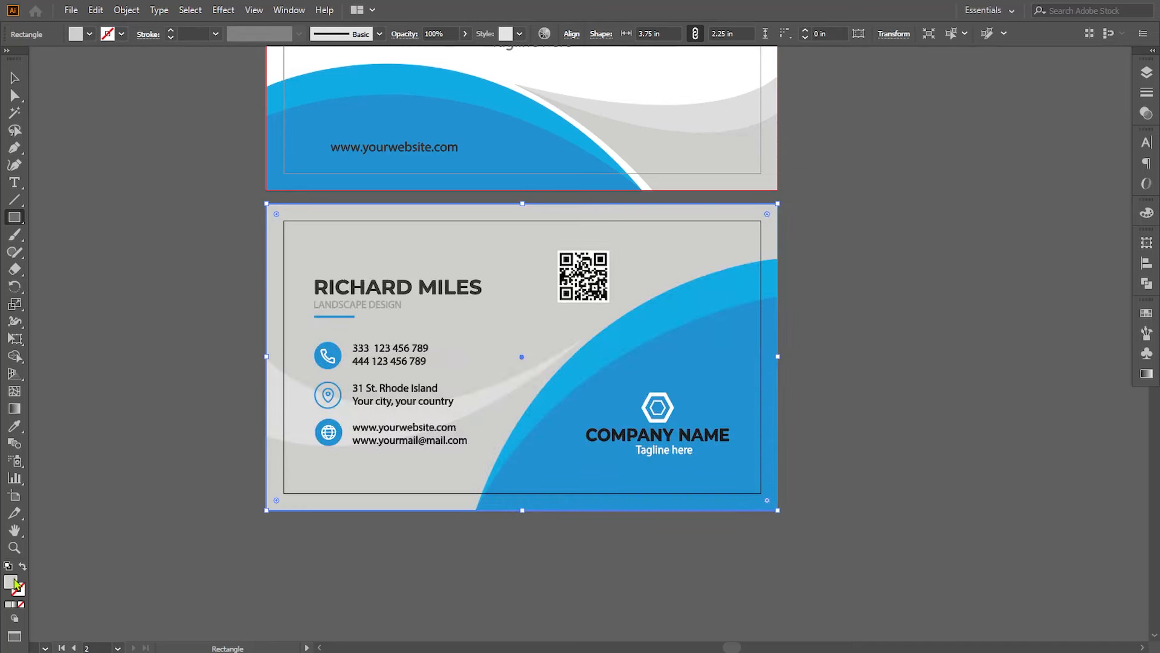
# - Fill the background rectangle with white, ffffff
pyautogui.doubleClick(11, 582)
pyautogui.write('ffffff')
pyautogui.click(733, 229)
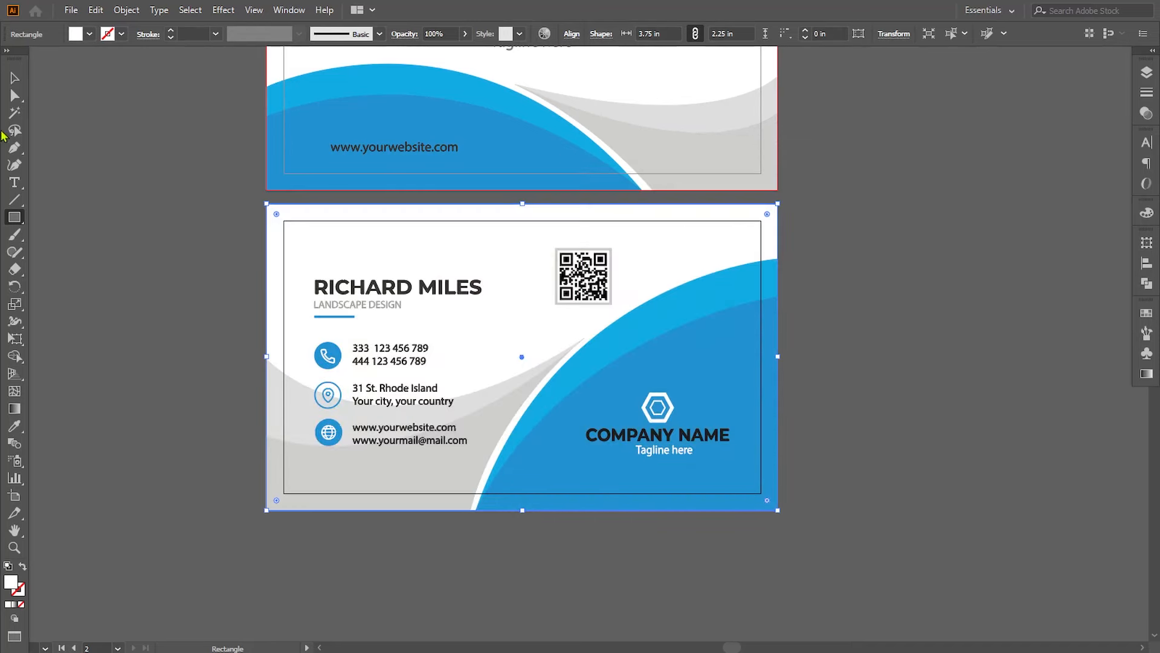
# - Delete the four blue and grey colour swatches beside the first artboard
pyautogui.click(14, 78)
pyautogui.click(199, 241)
pyautogui.moveTo(223, 271); pyautogui.dragTo(321, 401)
pyautogui.moveTo(155, 88); pyautogui.dragTo(314, 233)
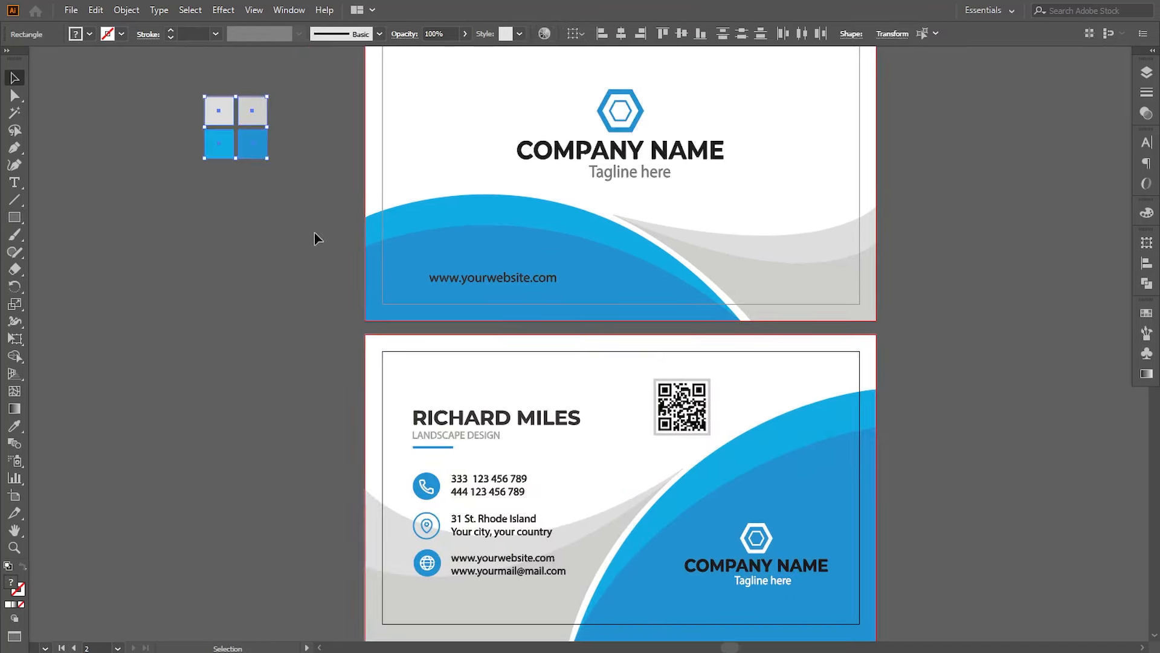
pyautogui.click(315, 238)
pyautogui.hotkey('ctrl', '-')
pyautogui.moveTo(858, 350); pyautogui.dragTo(832, 356)
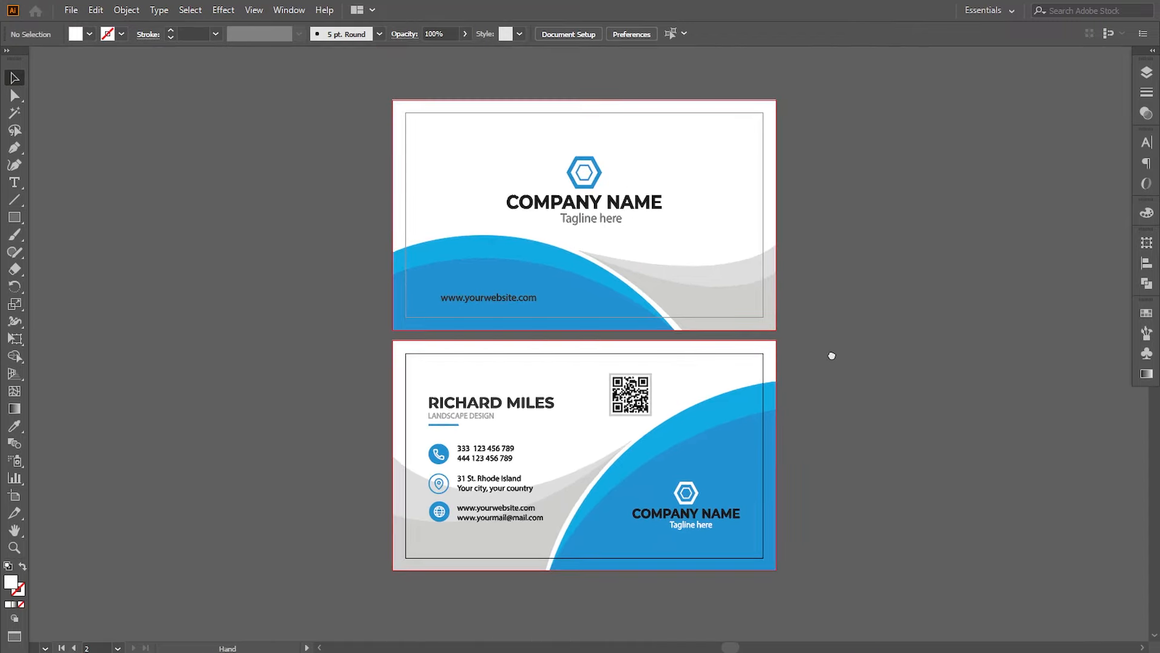